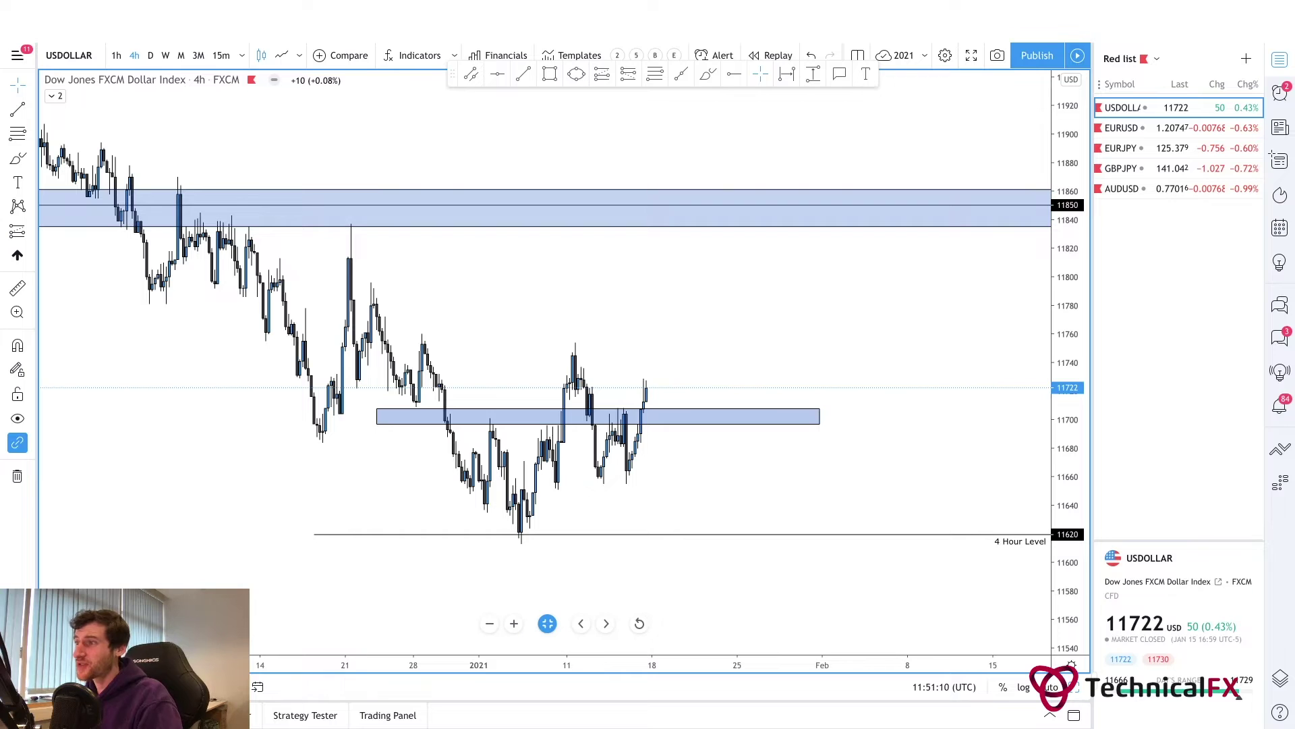
# - Switch the dollar index chart to the weekly timeframe with all drawings hidden and examine the price trend since 2018
pyautogui.moveTo(709, 322); pyautogui.dragTo(723, 324)
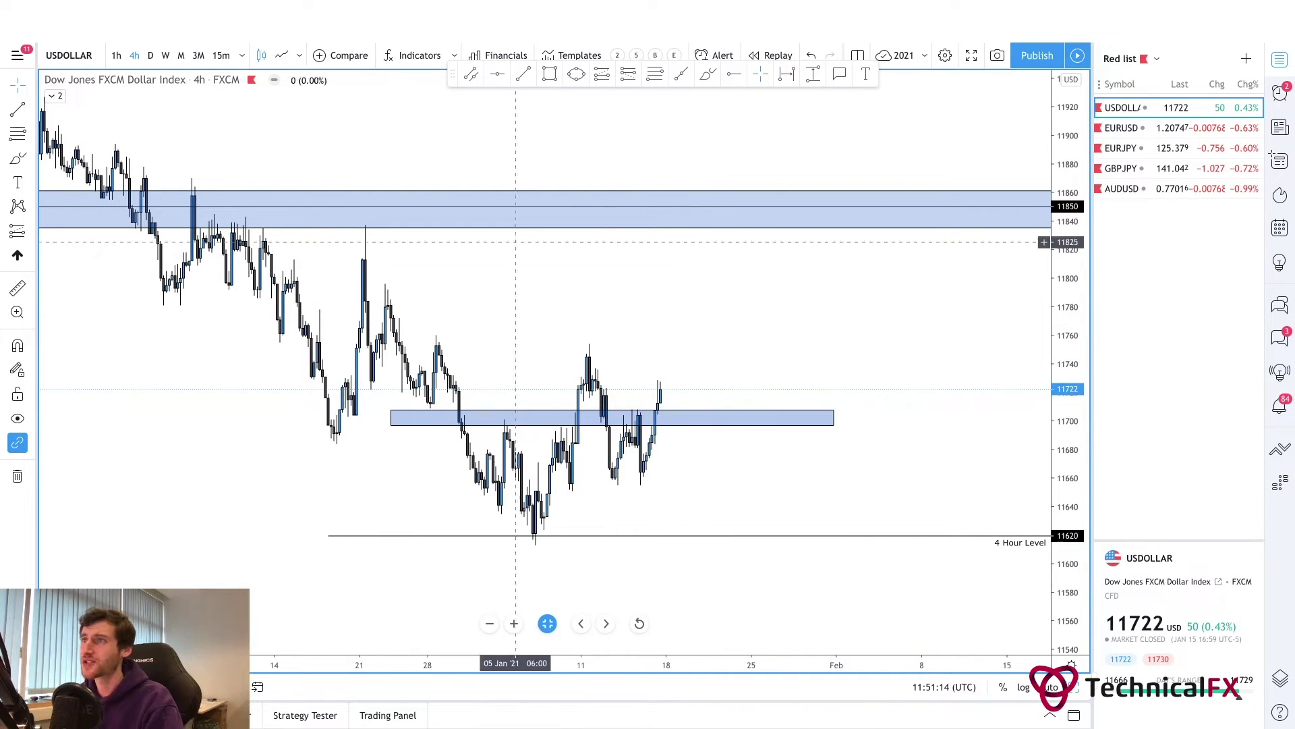
pyautogui.click(150, 56)
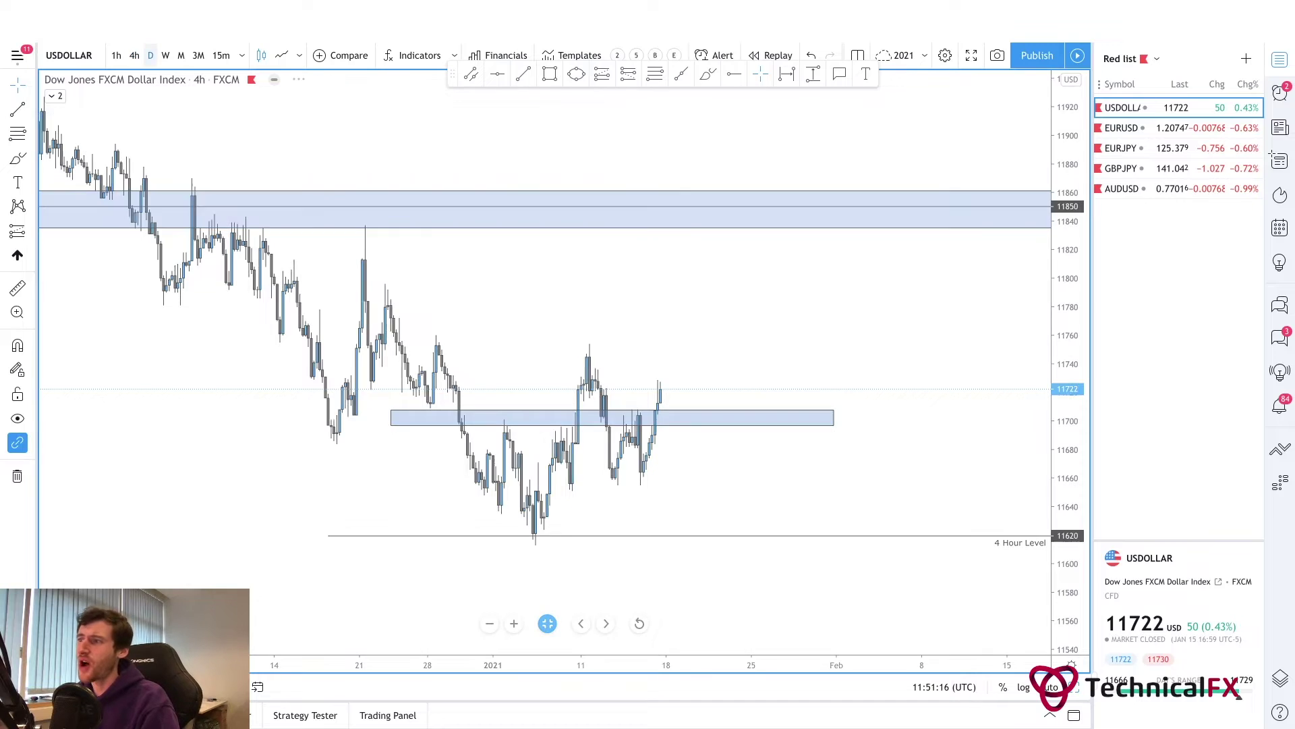
pyautogui.click(166, 55)
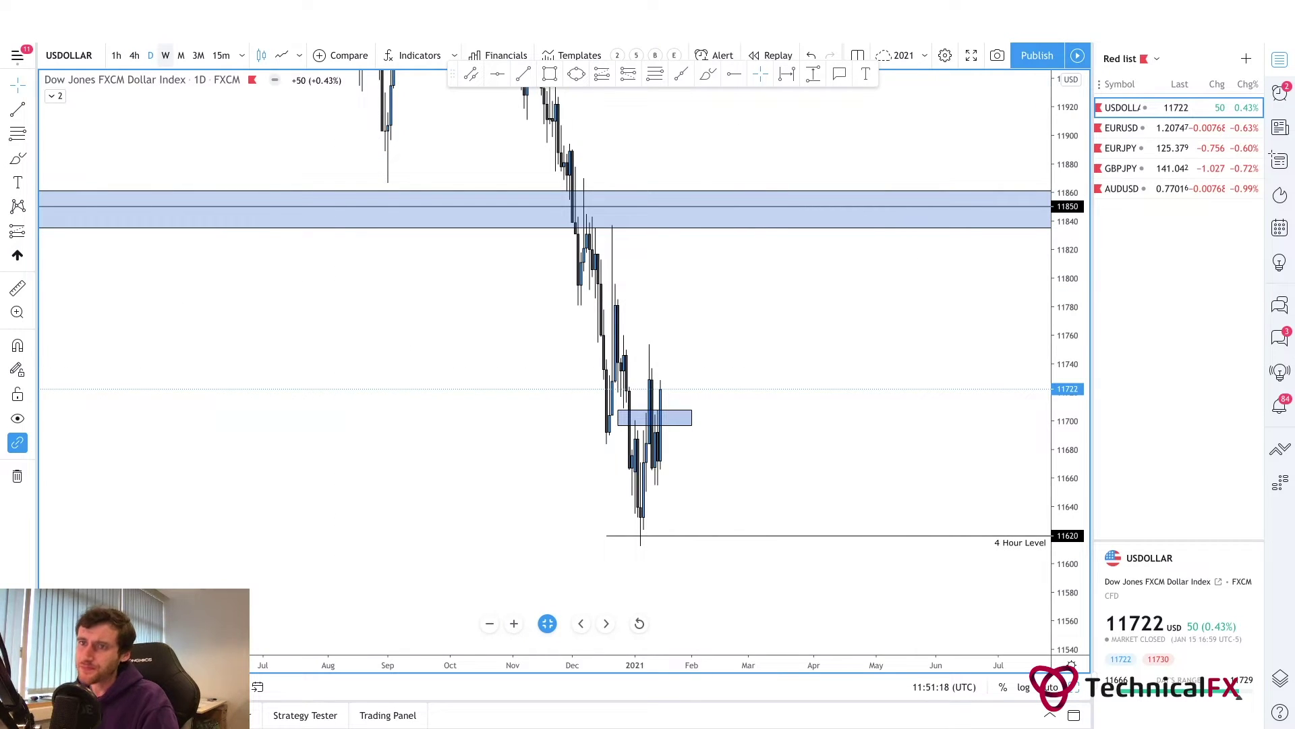
pyautogui.click(17, 419)
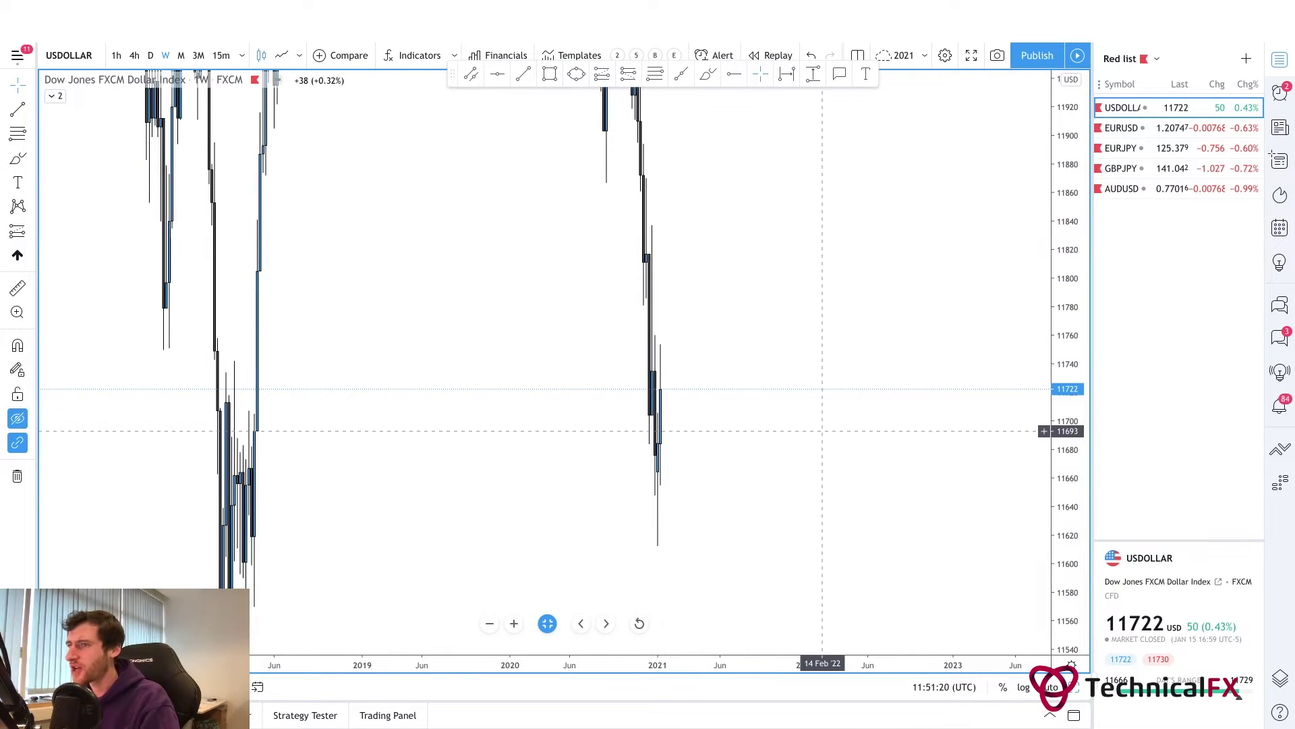
pyautogui.moveTo(565, 494)
pyautogui.mouseDown()
pyautogui.moveTo(688, 503)
pyautogui.moveTo(567, 515)
pyautogui.mouseUp()
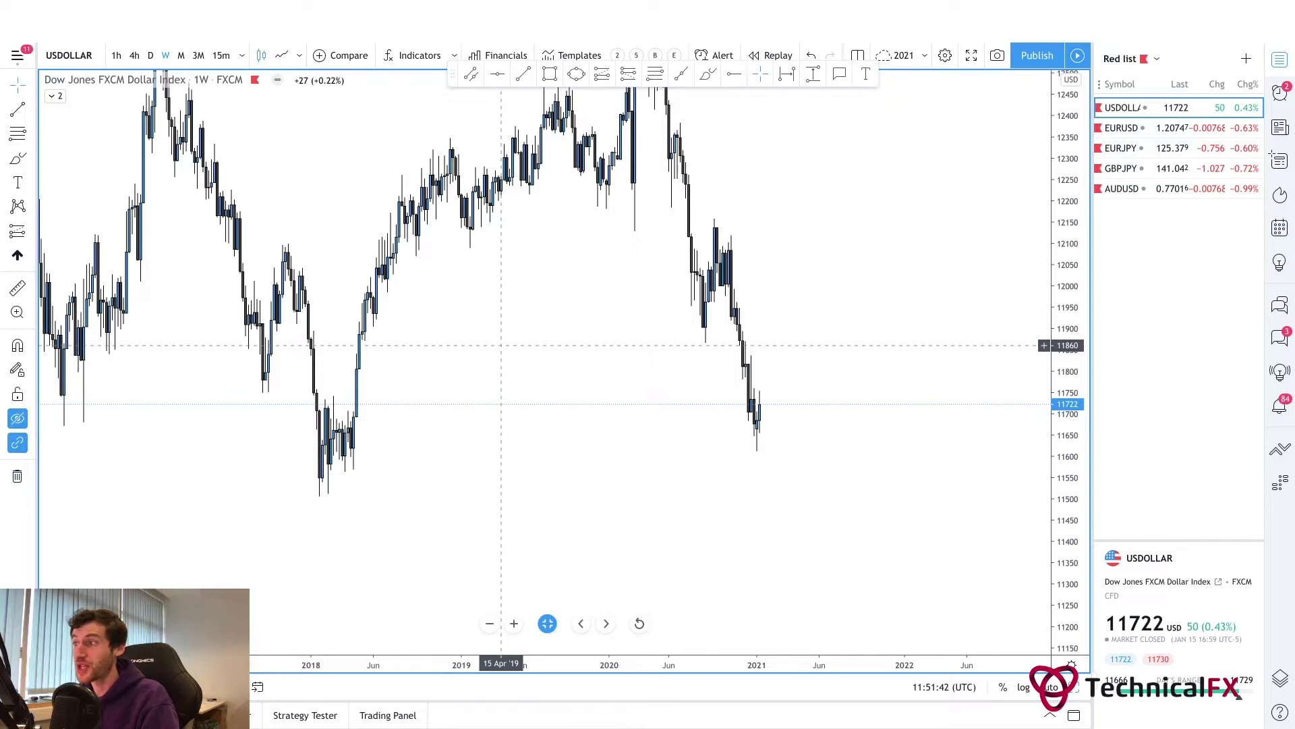
pyautogui.moveTo(515, 346); pyautogui.dragTo(603, 340)
pyautogui.moveTo(707, 442); pyautogui.dragTo(646, 472)
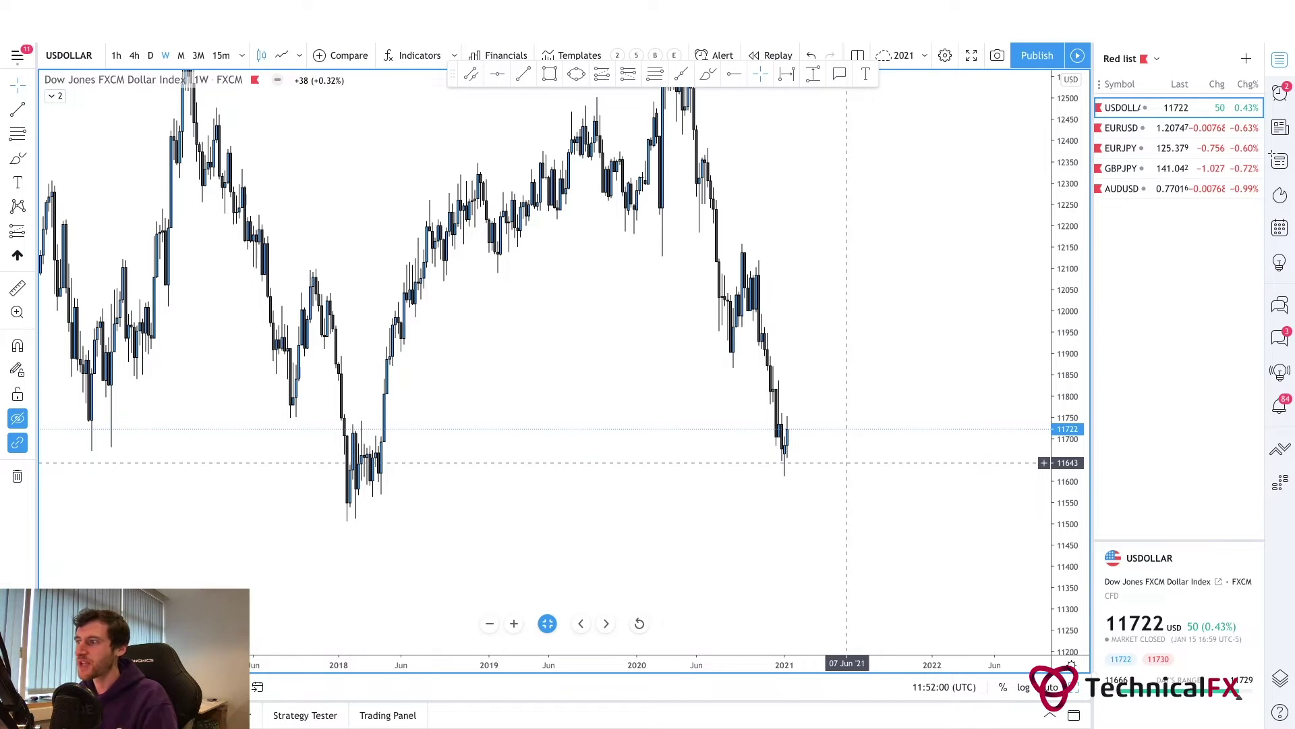
pyautogui.scroll(3, 616, 394)
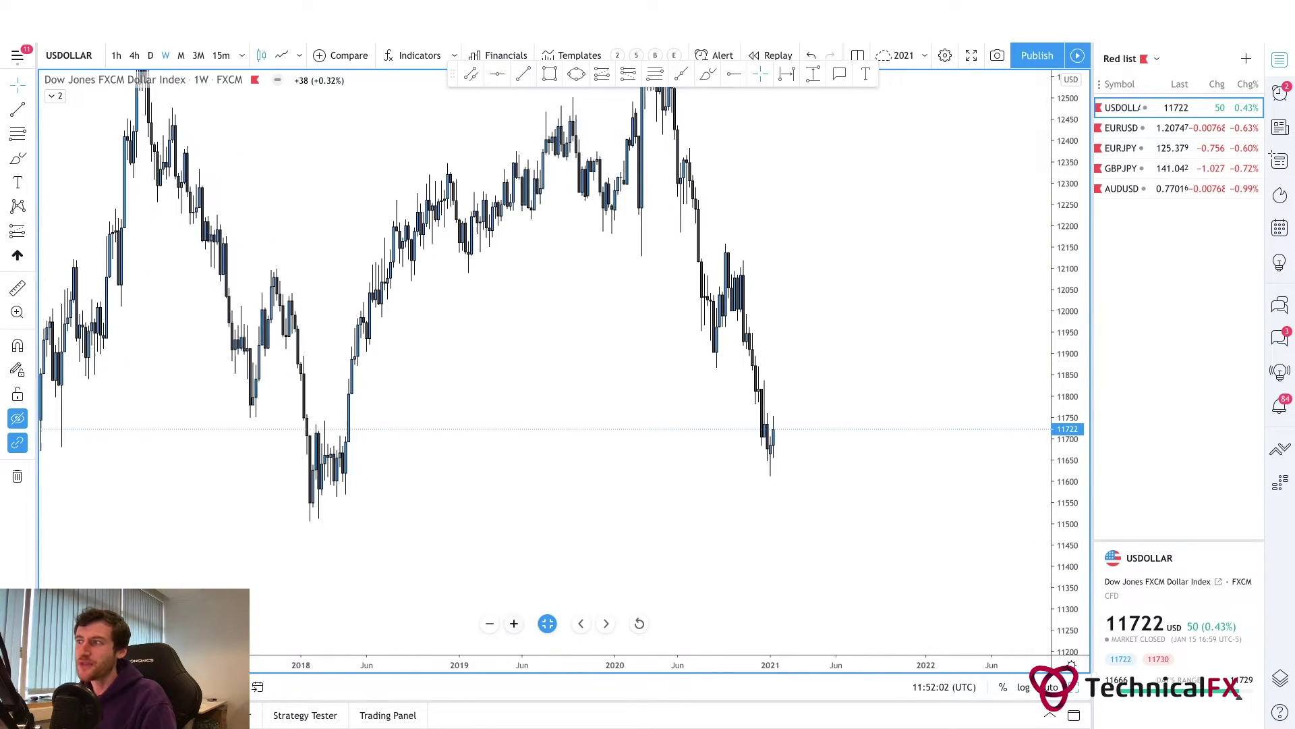
pyautogui.moveTo(696, 264); pyautogui.dragTo(855, 327)
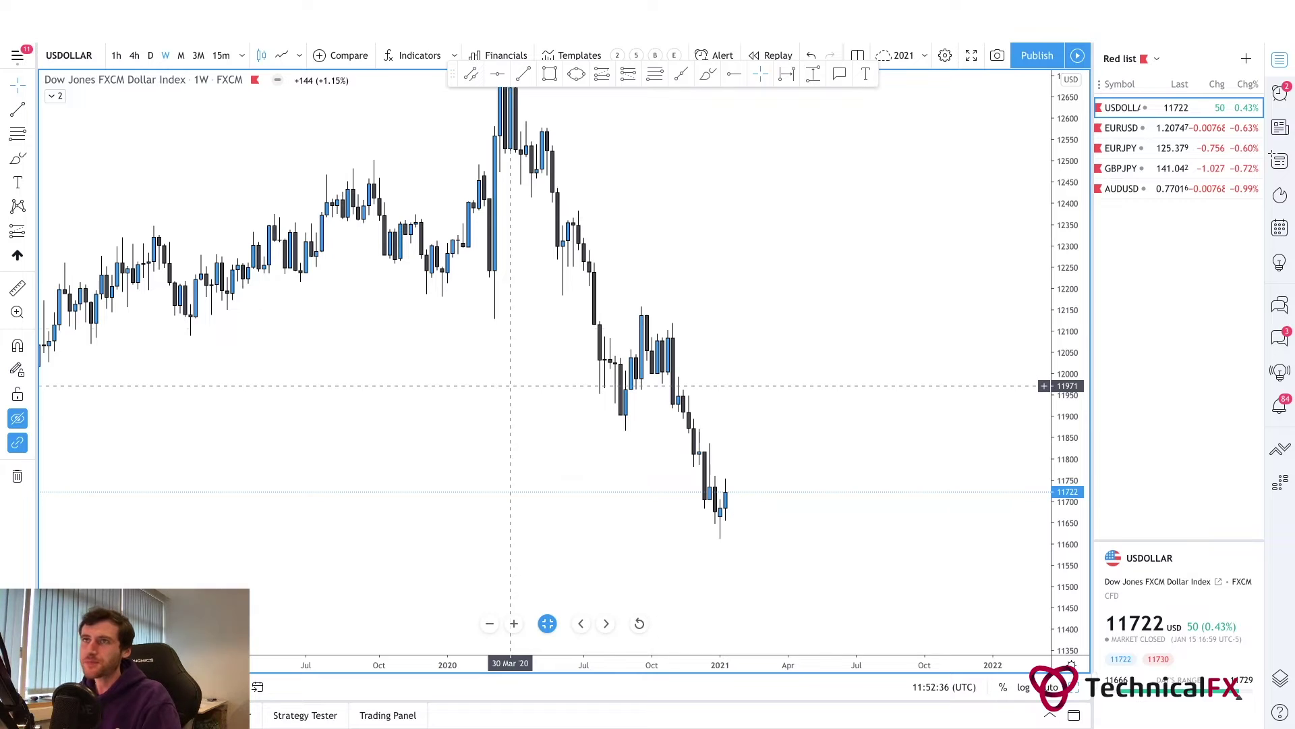
# - Switch the chart to the daily timeframe and examine the decline from November to mid-January at a readable scale
pyautogui.click(150, 55)
pyautogui.moveTo(766, 418); pyautogui.dragTo(687, 422)
pyautogui.moveTo(1067, 506); pyautogui.dragTo(1068, 315)
pyautogui.moveTo(768, 358); pyautogui.dragTo(785, 275)
pyautogui.click(515, 623)
pyautogui.moveTo(588, 497); pyautogui.dragTo(694, 469)
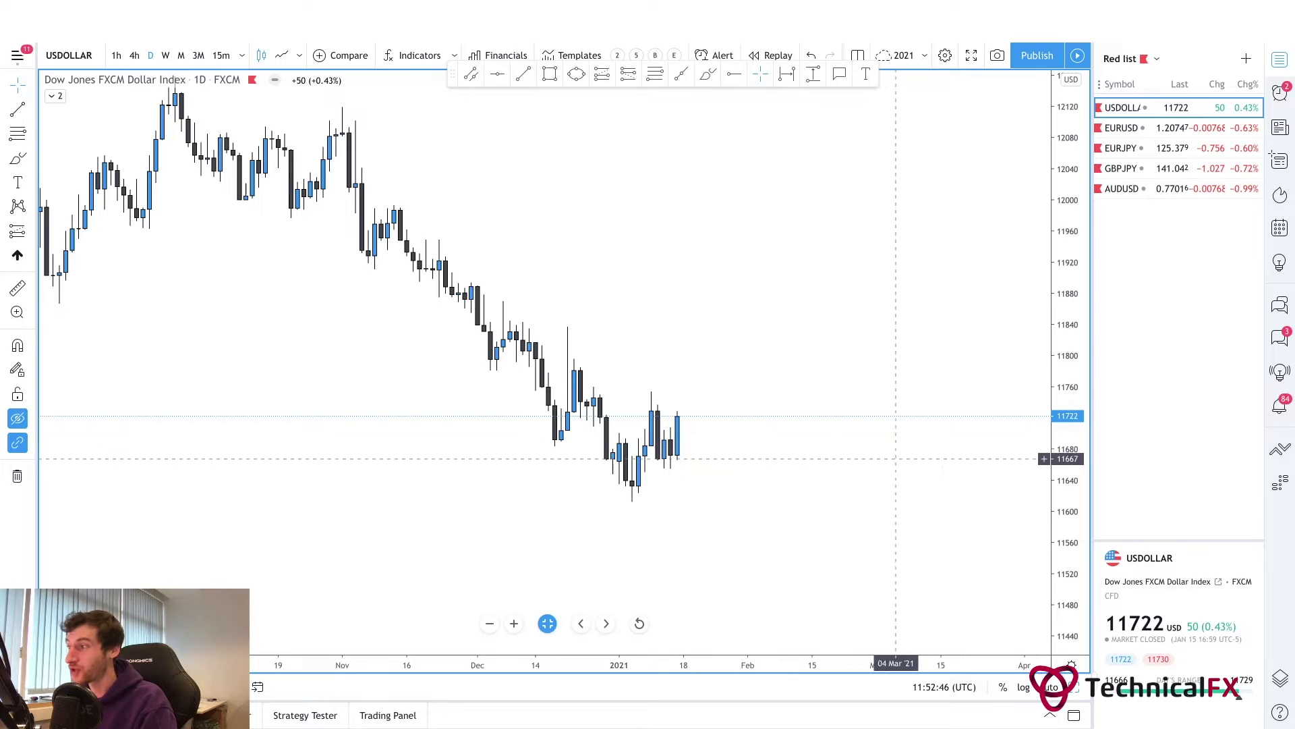
pyautogui.moveTo(1067, 517); pyautogui.dragTo(1067, 479)
pyautogui.moveTo(767, 381); pyautogui.dragTo(756, 381)
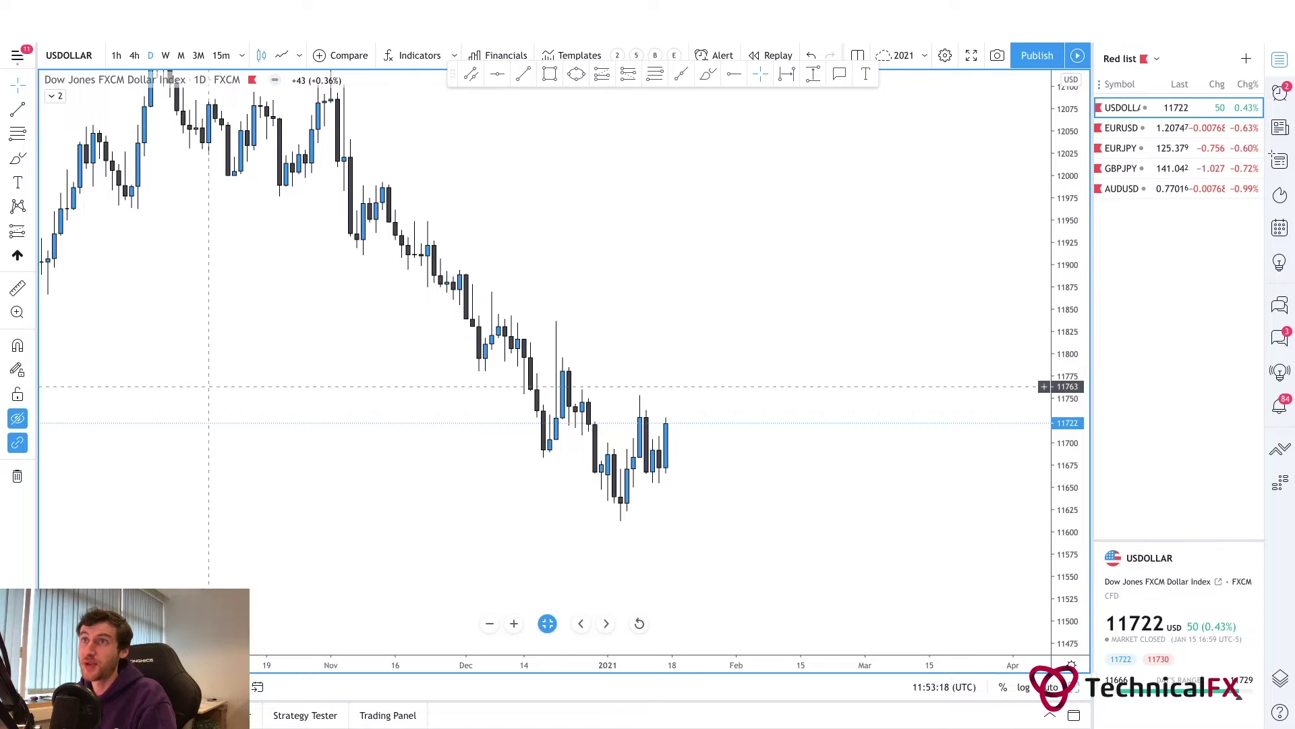
# - Switch the chart to the 4-hour timeframe and show all the hidden drawings again
pyautogui.click(134, 56)
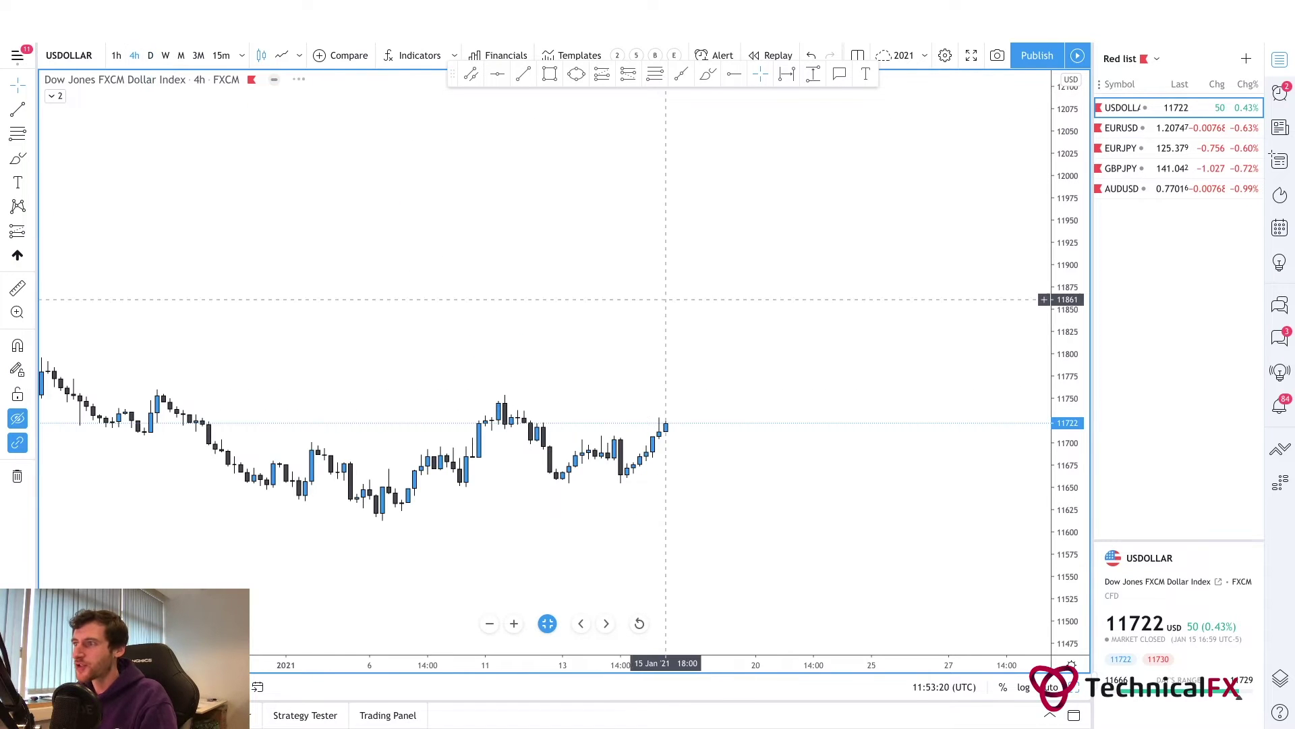
pyautogui.moveTo(813, 456); pyautogui.dragTo(861, 431)
pyautogui.moveTo(1068, 500); pyautogui.dragTo(1018, 293)
pyautogui.moveTo(766, 356); pyautogui.dragTo(766, 300)
pyautogui.scroll(-3, 561, 336)
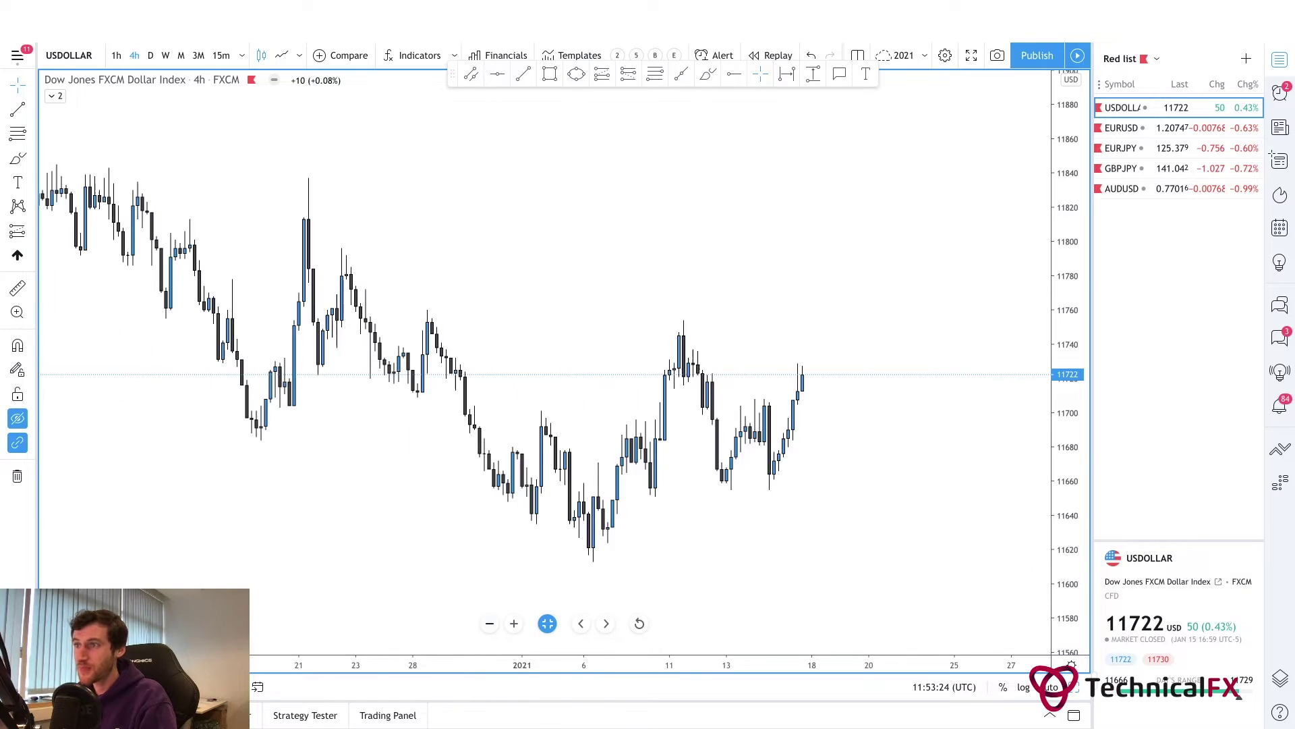
pyautogui.click(18, 419)
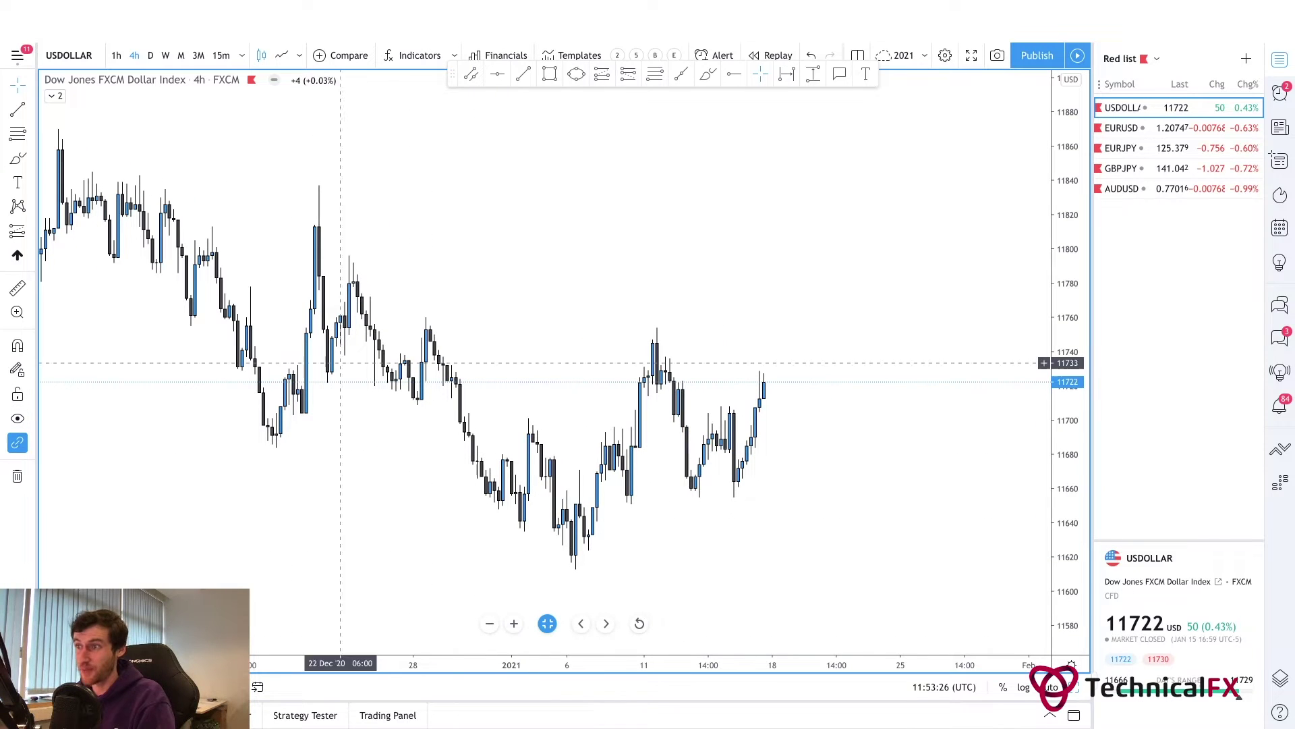
pyautogui.moveTo(525, 313); pyautogui.dragTo(483, 299)
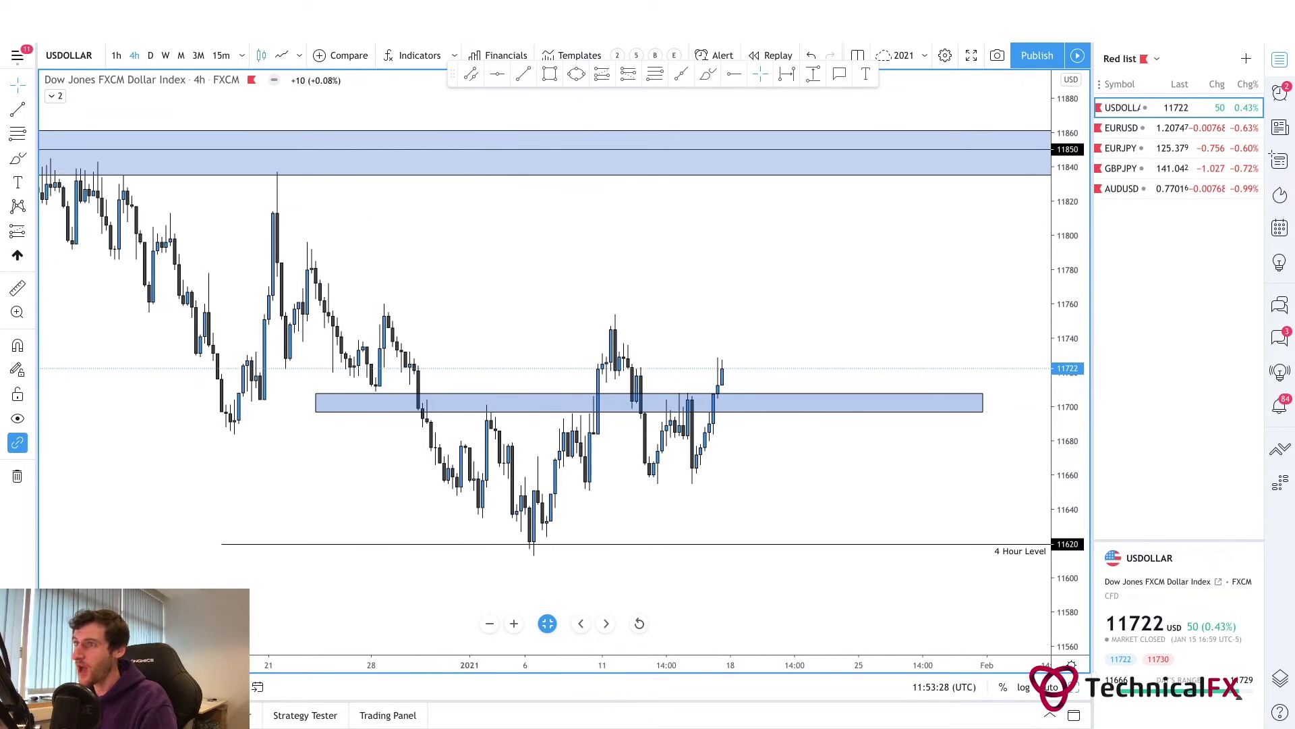
# - Trace the price swings and the recent lows with temporary freehand brush strokes, deleting each stroke
pyautogui.moveTo(304, 215); pyautogui.dragTo(483, 406)
pyautogui.press('Delete')
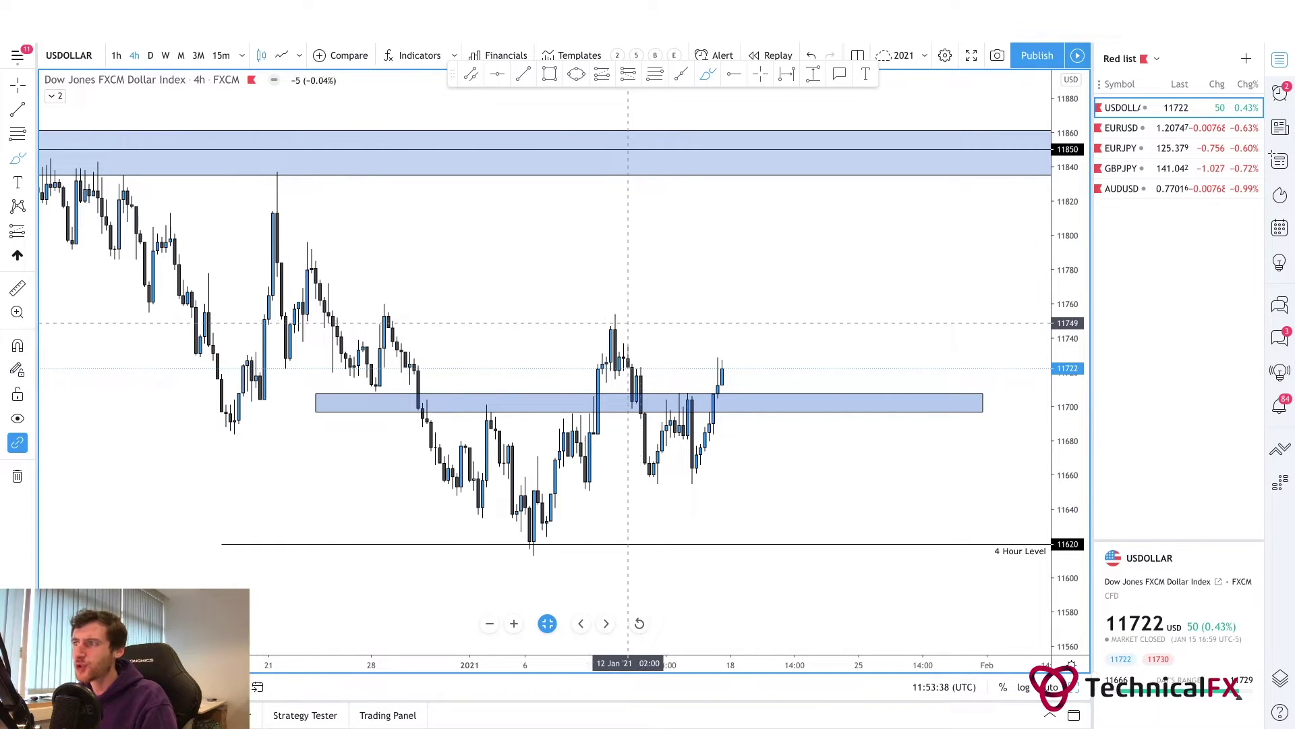
pyautogui.moveTo(614, 330); pyautogui.dragTo(671, 475)
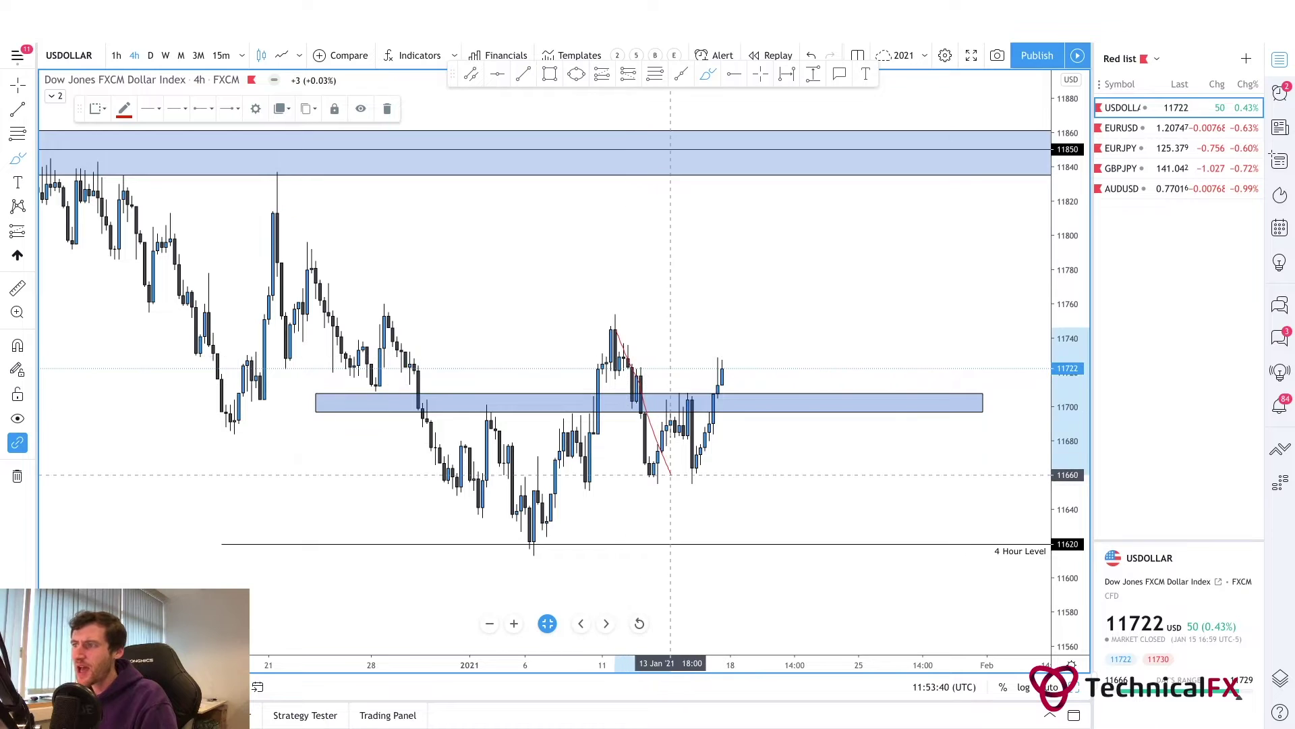
pyautogui.press('Delete')
pyautogui.moveTo(573, 489); pyautogui.dragTo(727, 480)
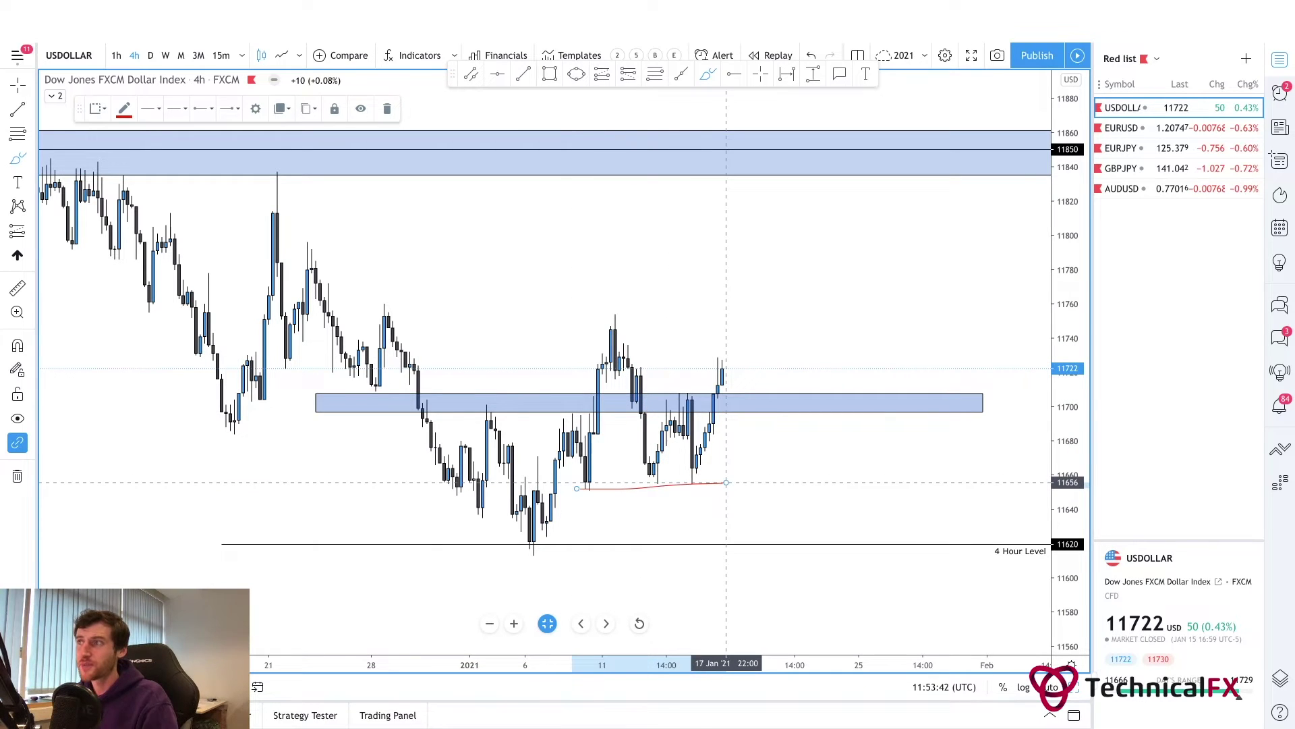
pyautogui.press('Delete')
# - Draw a horizontal arrow line at about 11650 beneath the recent swing lows, from 8 January to 20 January
pyautogui.hotkey('alt', 't')
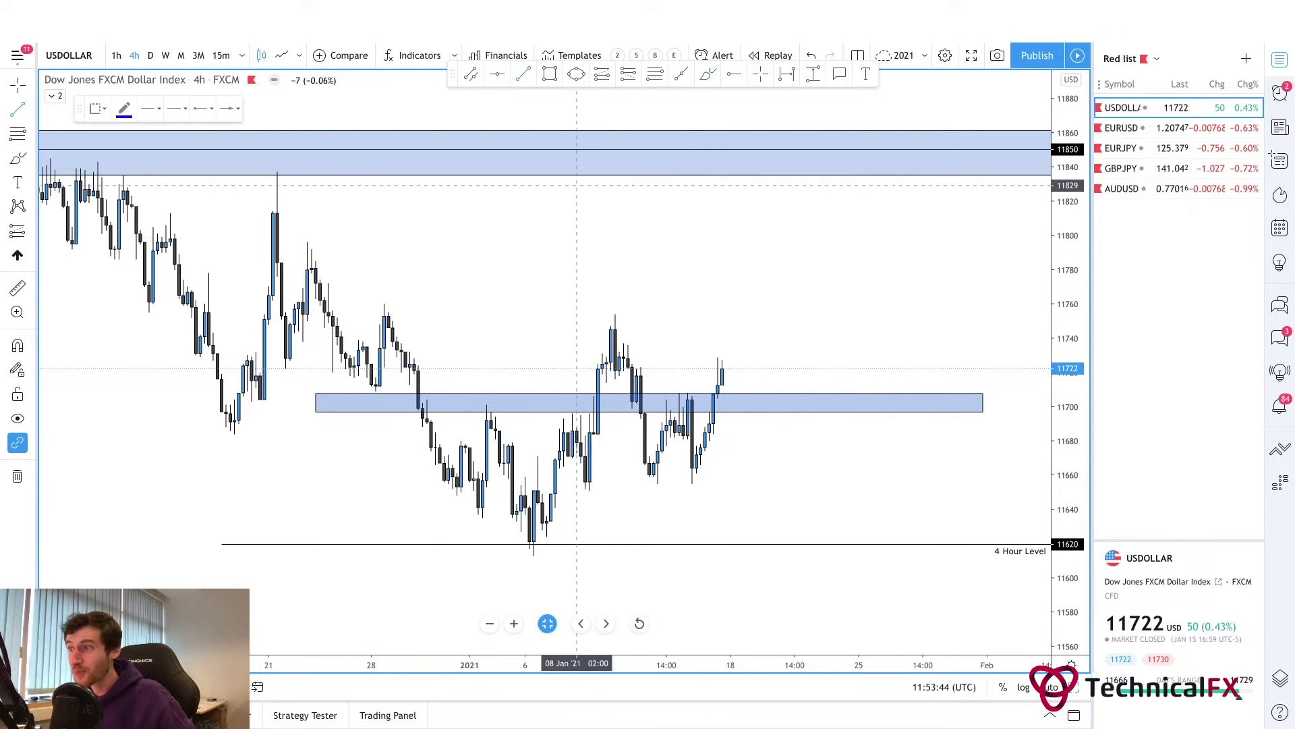
pyautogui.moveTo(581, 491); pyautogui.dragTo(789, 490)
pyautogui.click(790, 490)
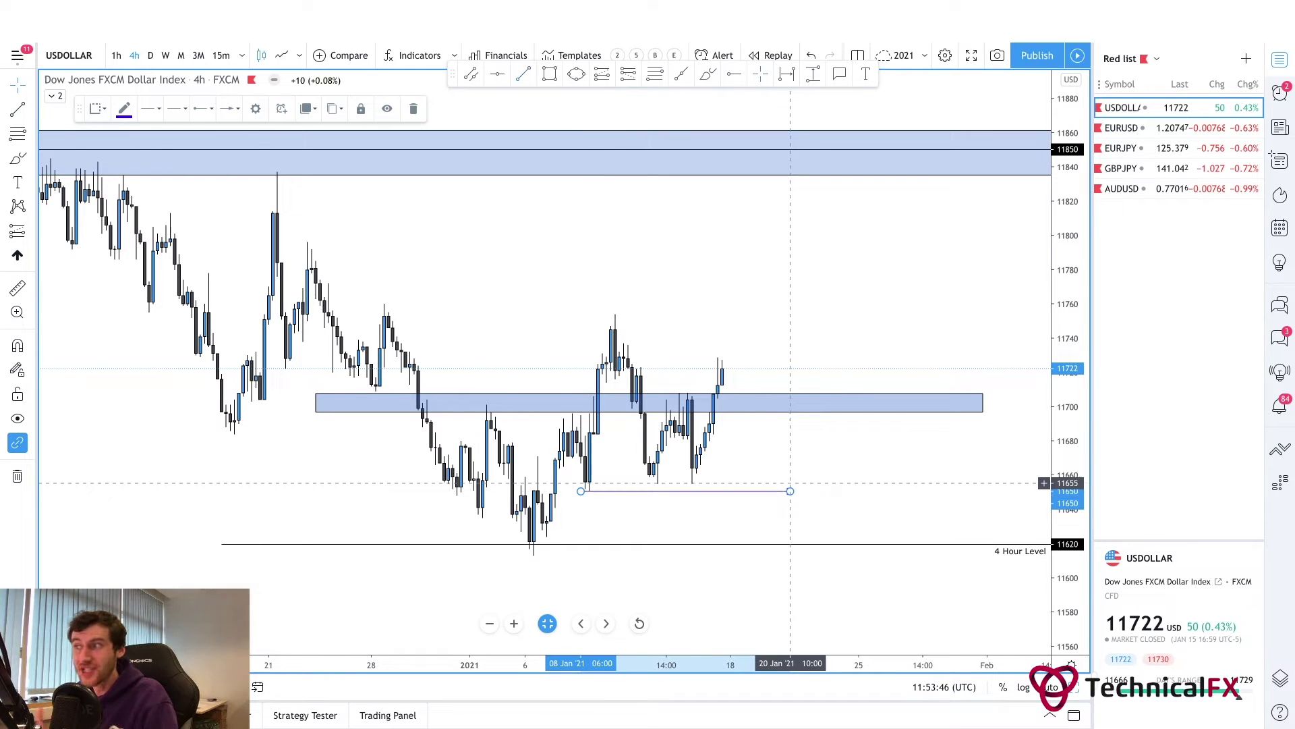
pyautogui.click(787, 458)
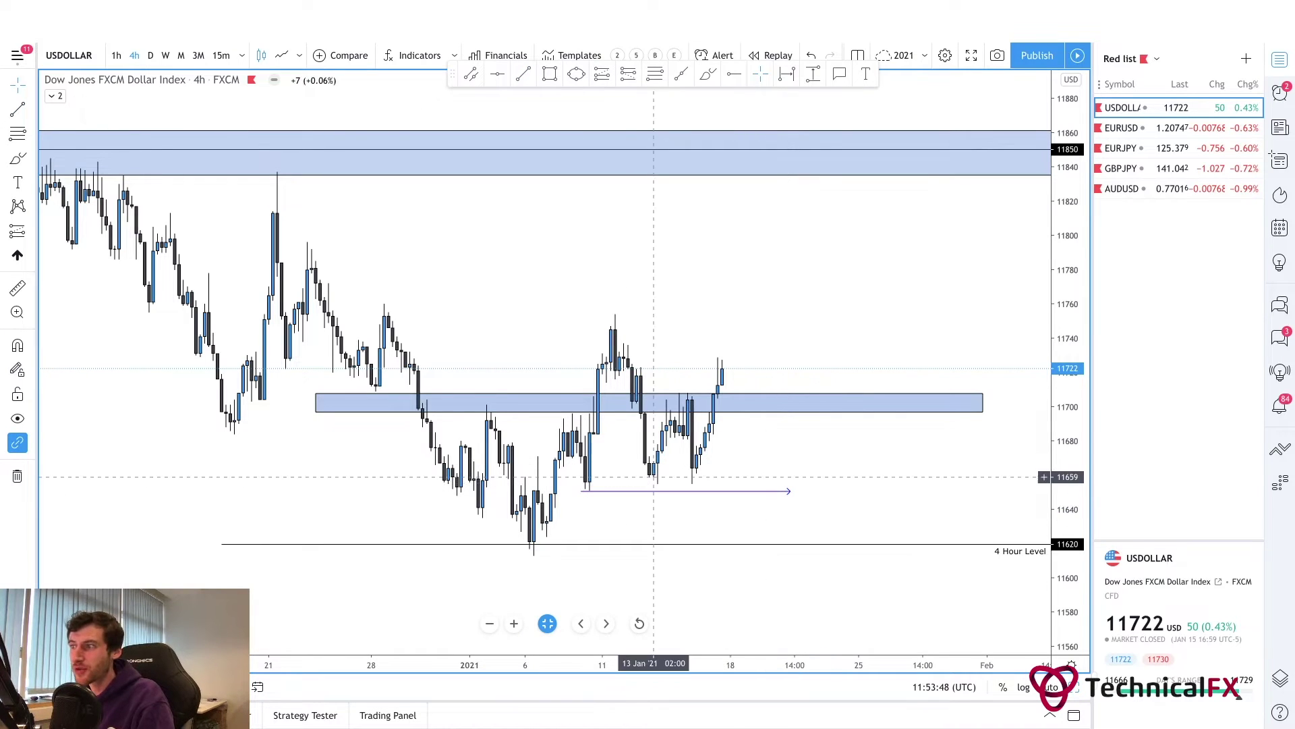
# - Mark the swing high inside the lower blue zone and the swing low with temporary brush strokes, and remove them
pyautogui.moveTo(709, 472); pyautogui.dragTo(691, 444)
pyautogui.click(707, 74)
pyautogui.moveTo(665, 400)
pyautogui.mouseDown()
pyautogui.moveTo(678, 402)
pyautogui.moveTo(729, 531)
pyautogui.mouseUp()
pyautogui.press('Delete')
pyautogui.moveTo(594, 488)
pyautogui.mouseDown()
pyautogui.moveTo(552, 466)
pyautogui.moveTo(588, 487)
pyautogui.moveTo(554, 499)
pyautogui.mouseUp()
pyautogui.press('Delete')
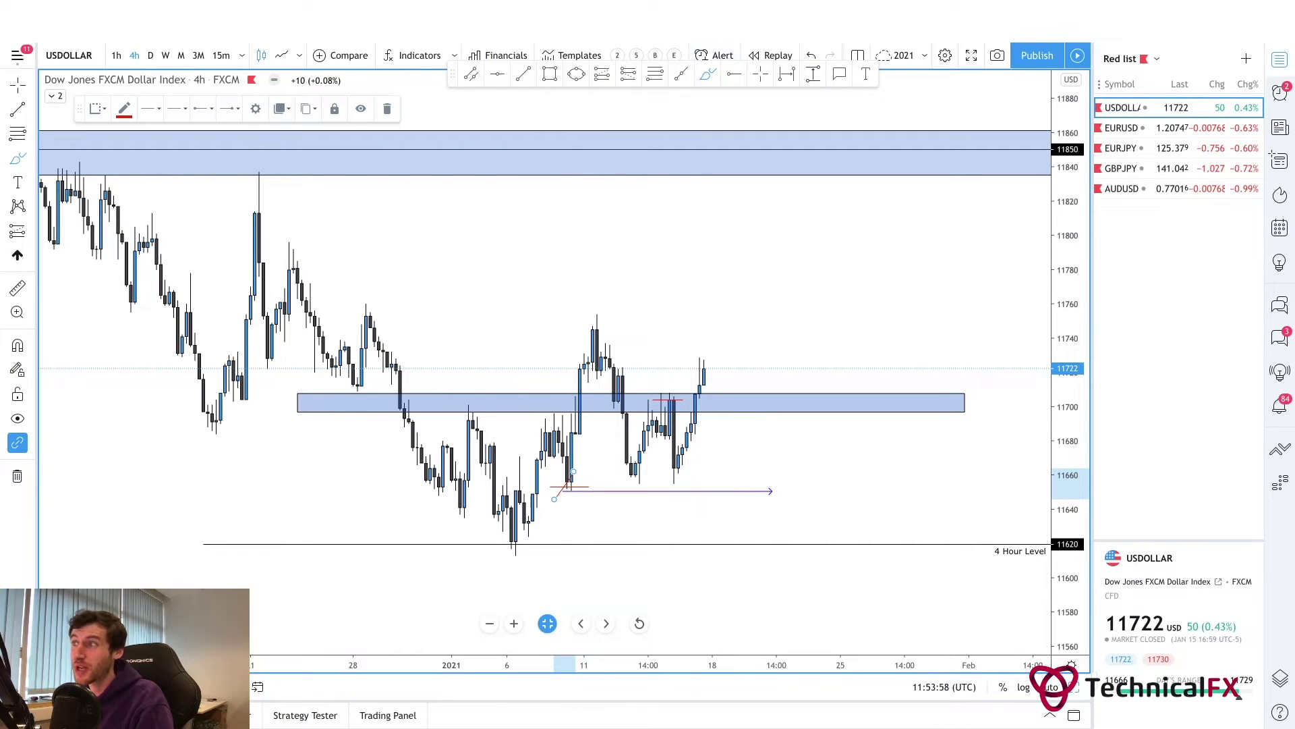
pyautogui.hotkey('ctrl', 'z')
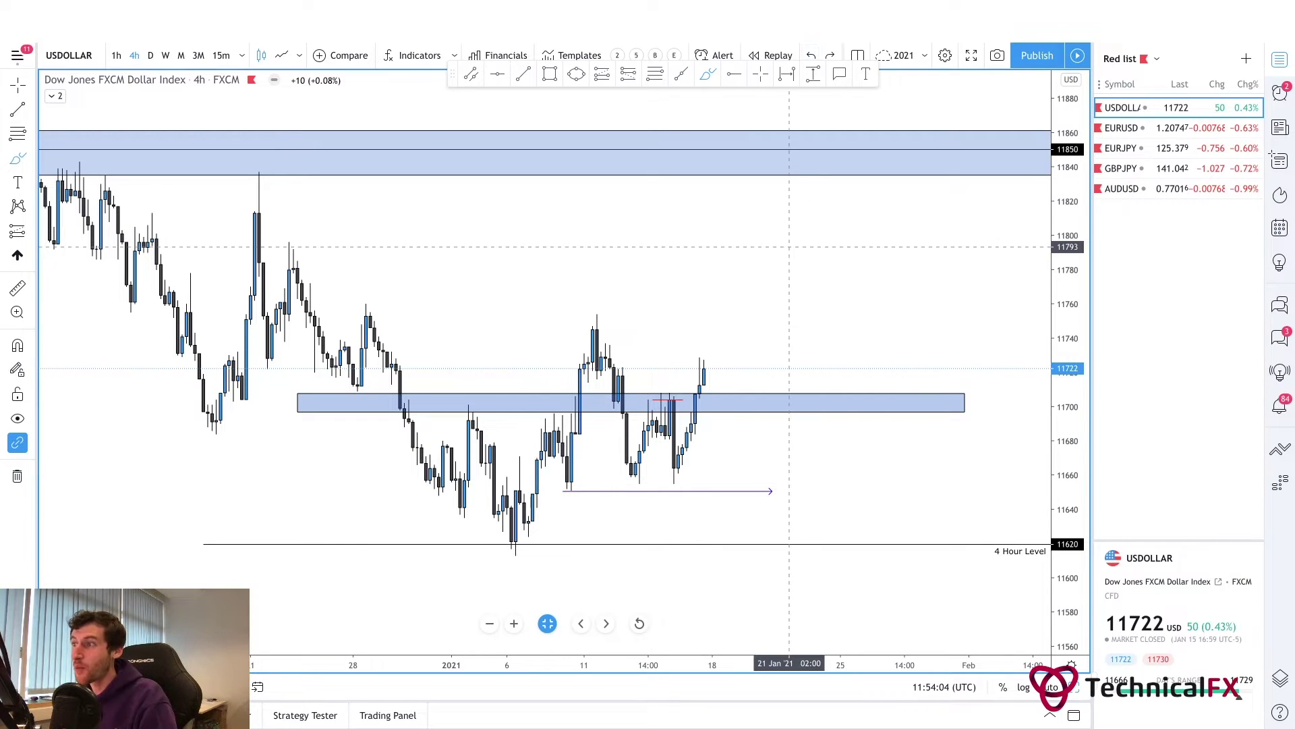
pyautogui.moveTo(639, 399); pyautogui.dragTo(695, 398)
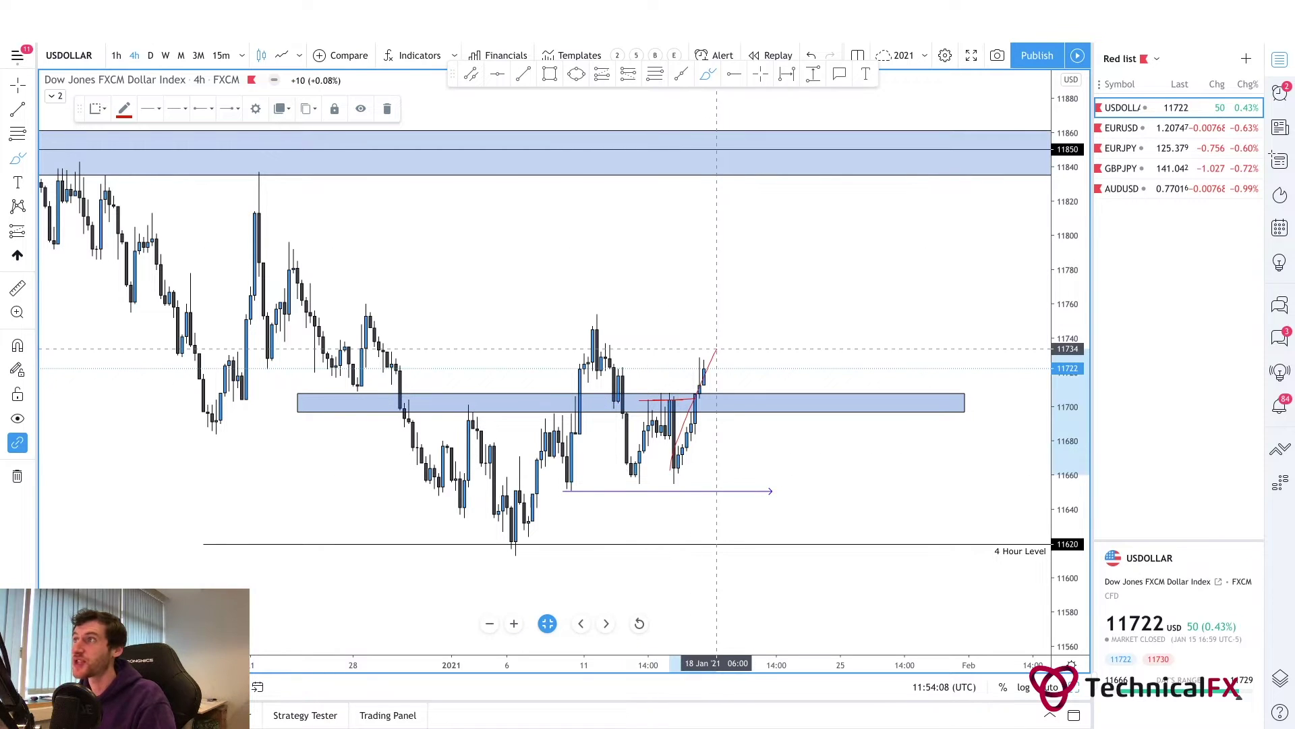
pyautogui.click(811, 55)
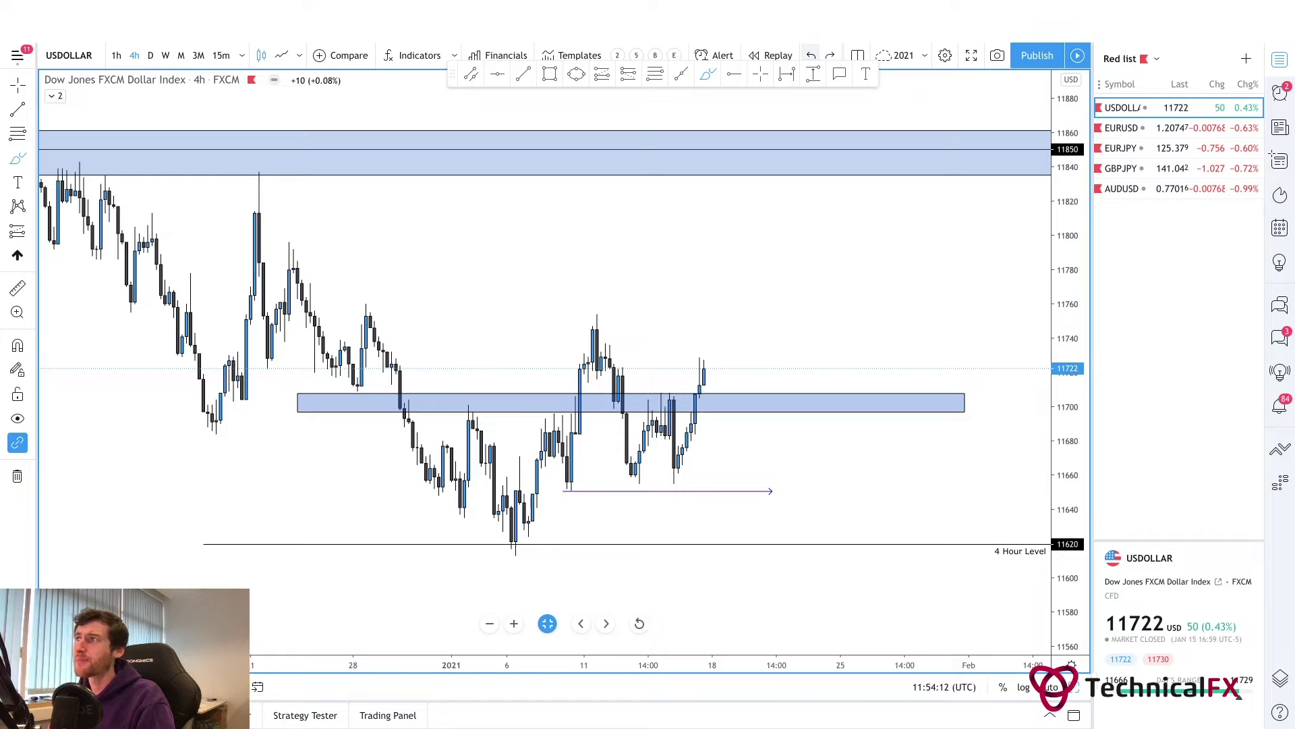
# - Draw a Fibonacci retracement from the 6 January low at 11613 up to the January swing high at 11754
pyautogui.click(655, 74)
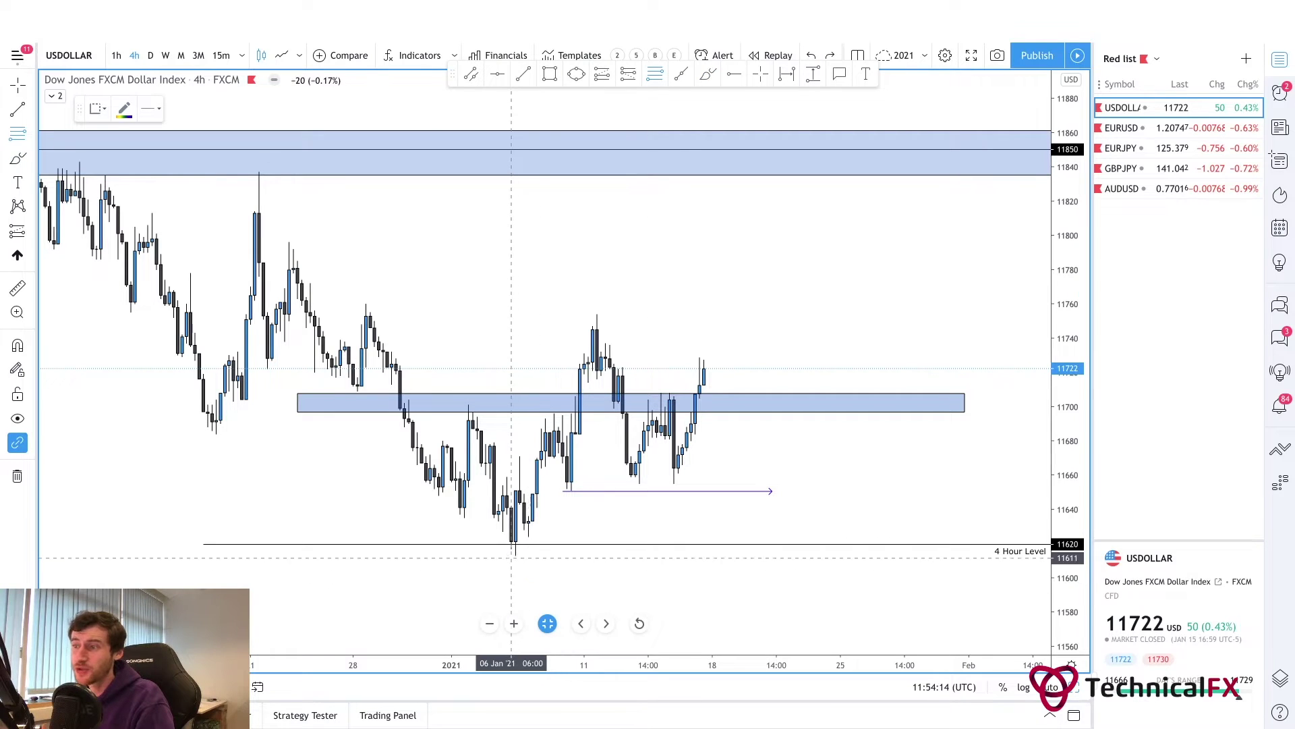
pyautogui.click(512, 554)
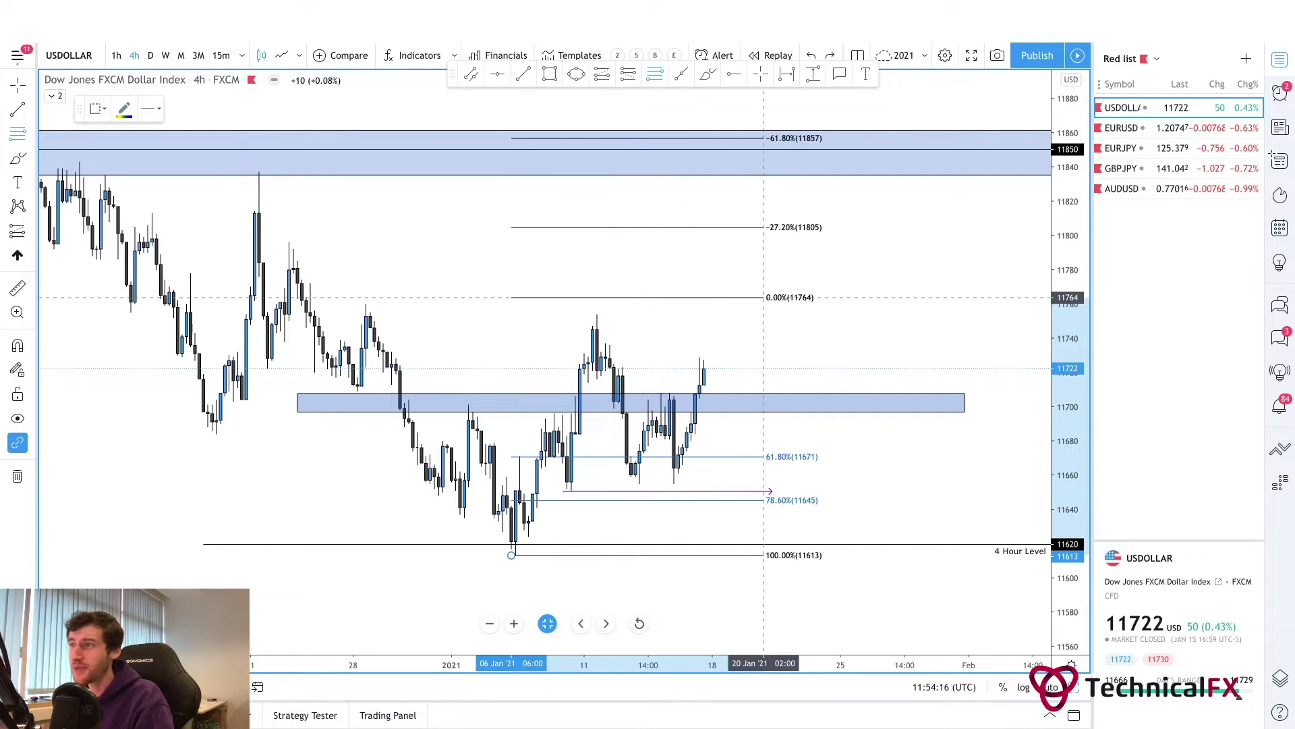
pyautogui.click(801, 314)
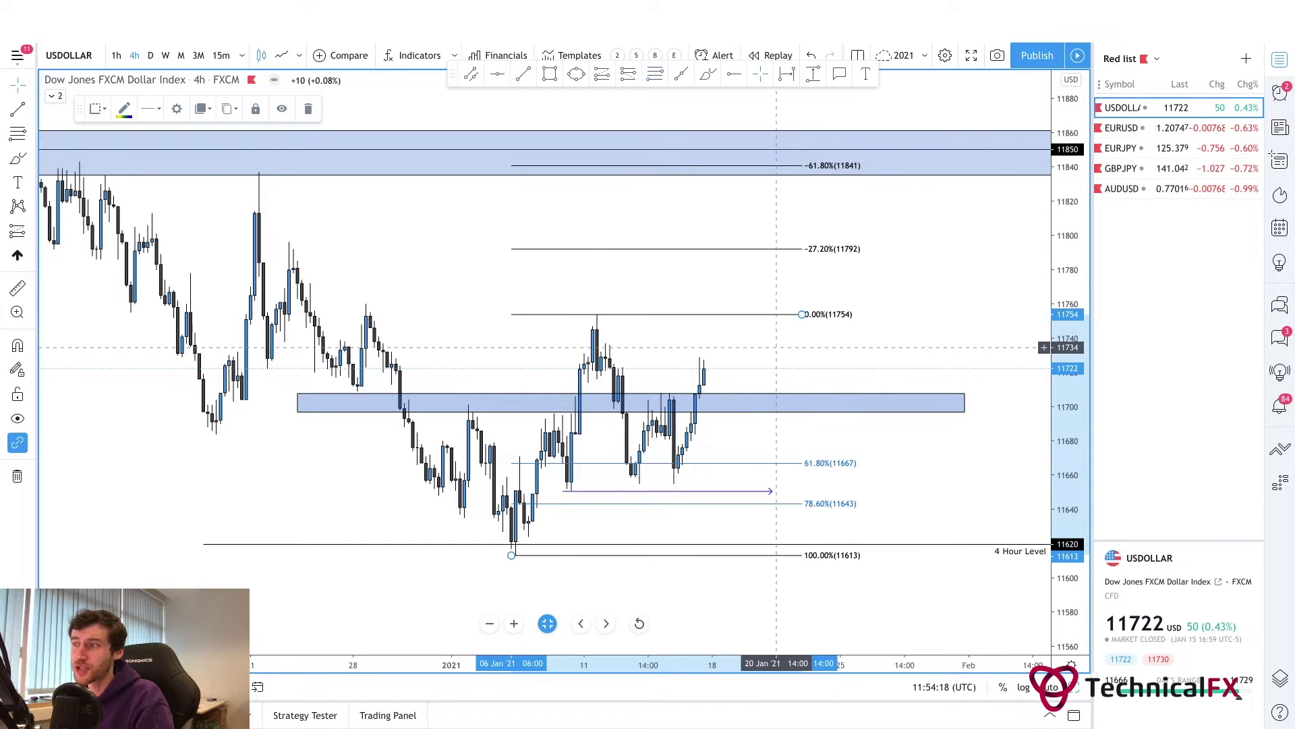
# - Switch to the daily timeframe and examine the recent candles against the Fibonacci levels and blue zones
pyautogui.click(150, 56)
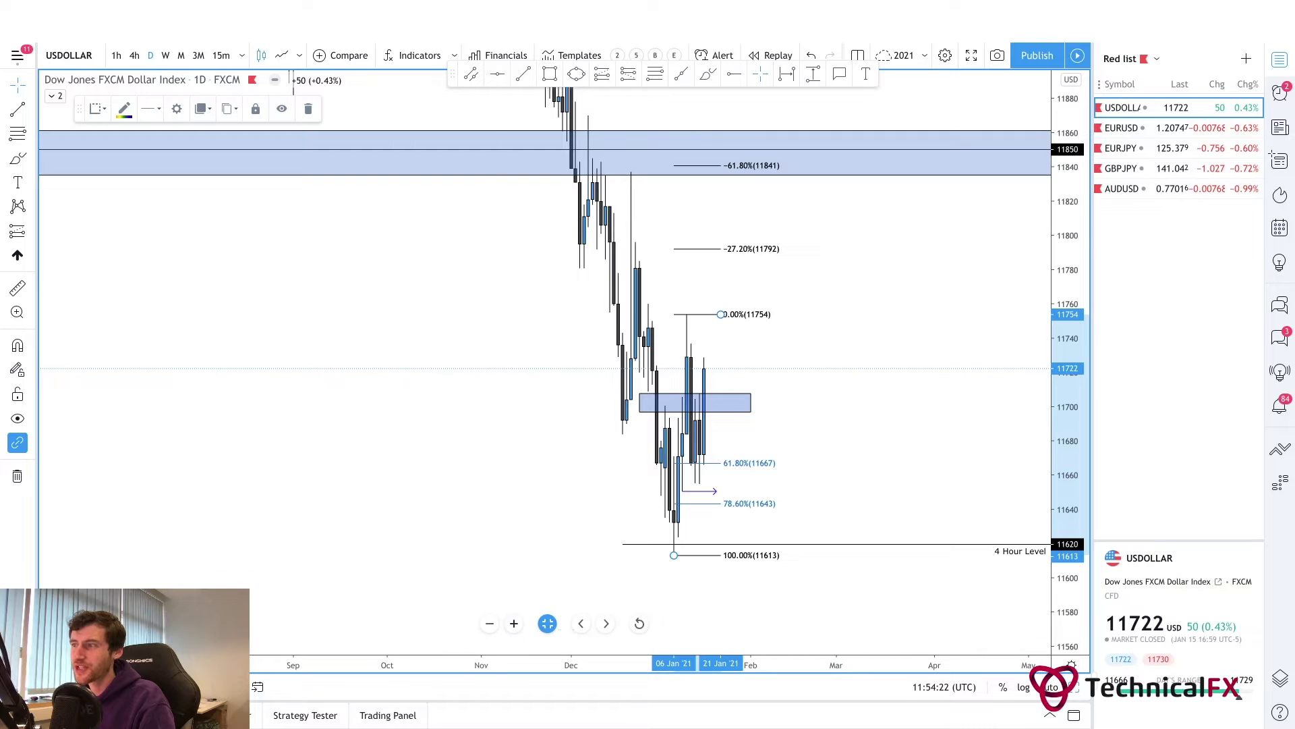
pyautogui.scroll(2, 552, 384)
pyautogui.moveTo(555, 384); pyautogui.dragTo(782, 398)
pyautogui.moveTo(1063, 413); pyautogui.dragTo(1063, 472)
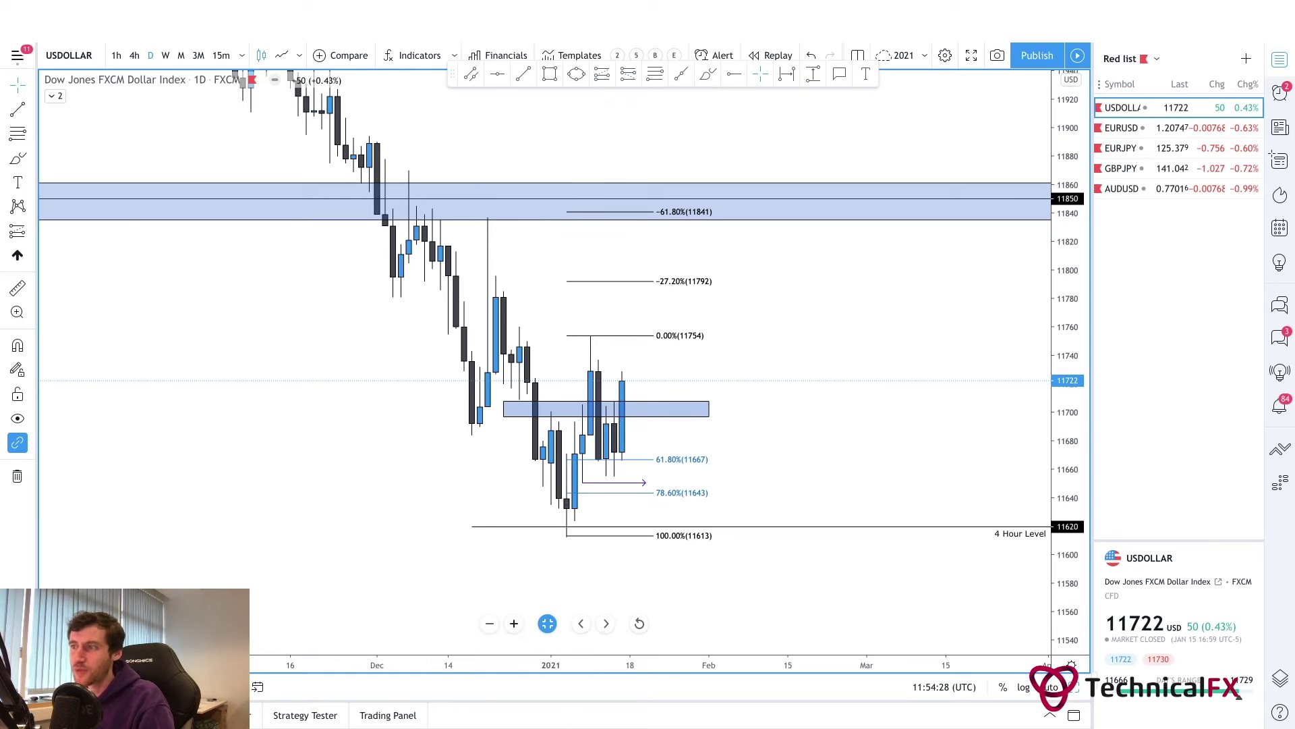
pyautogui.scroll(3, 688, 449)
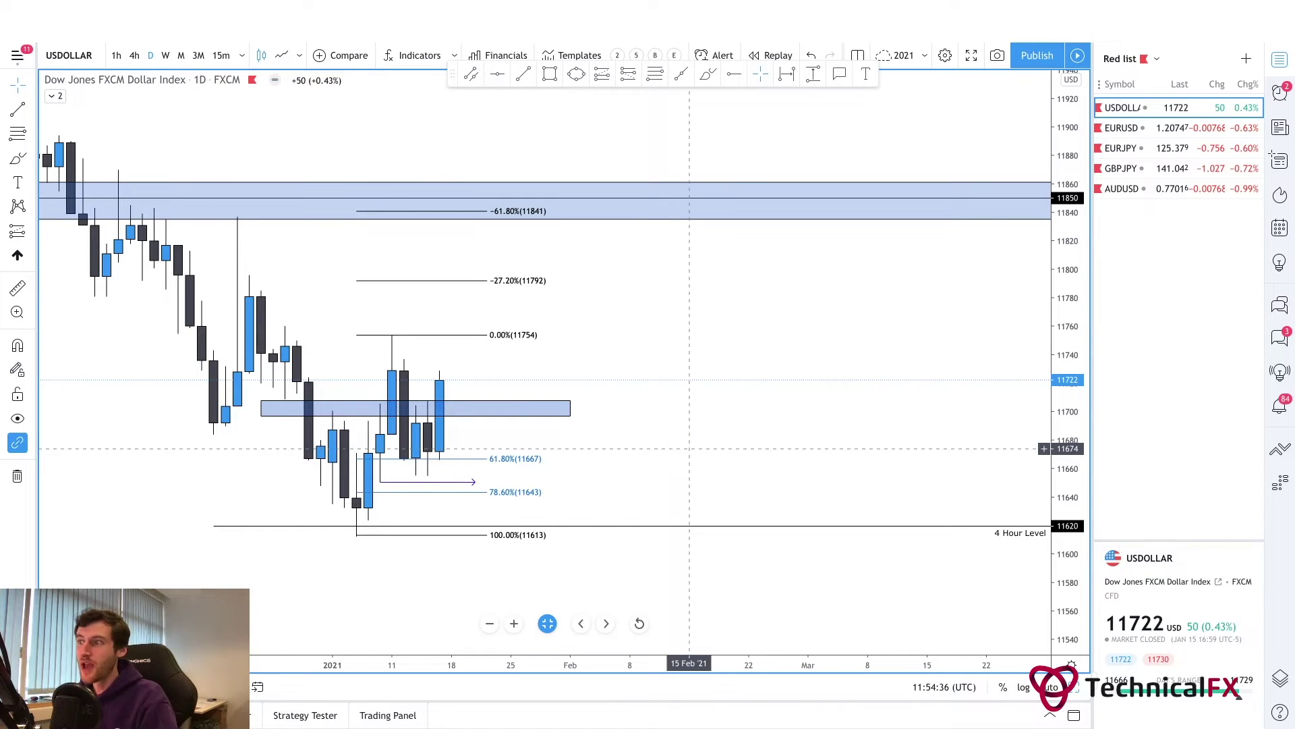
pyautogui.moveTo(689, 448); pyautogui.dragTo(834, 433)
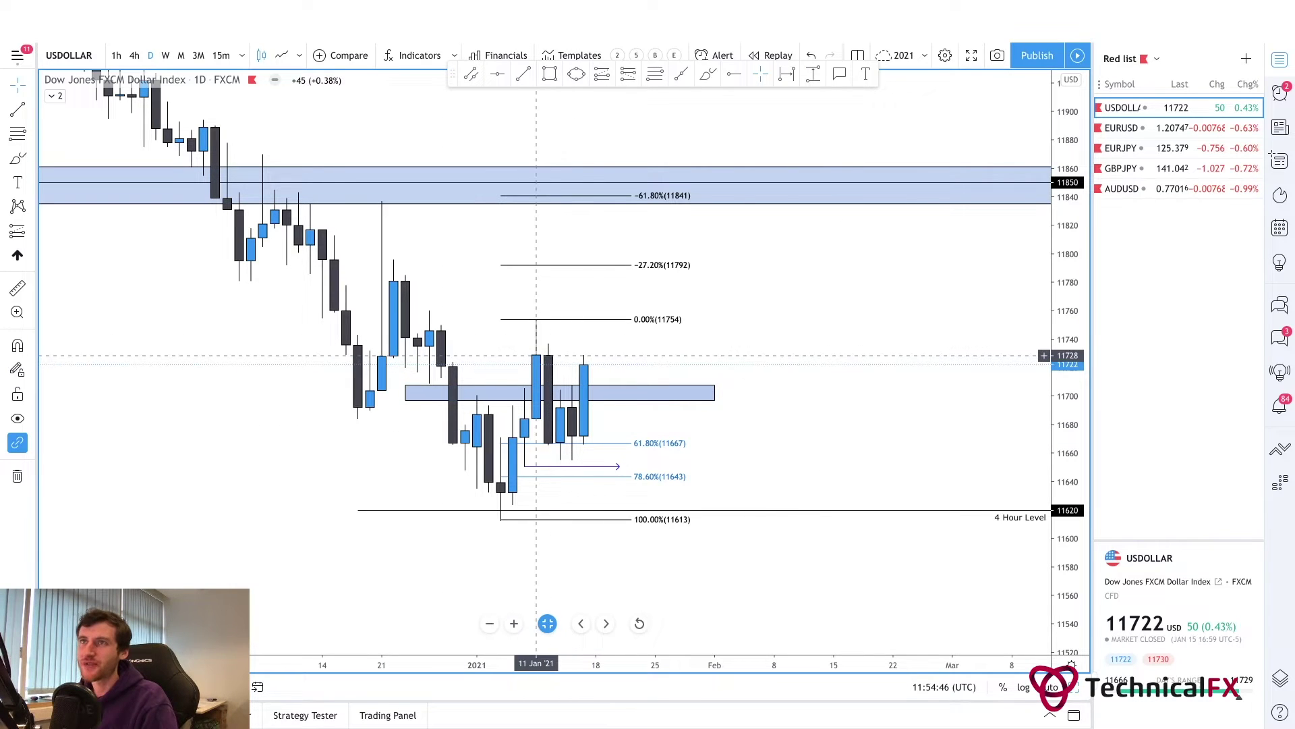
# - Return the chart to the 4-hour timeframe with the Fibonacci levels and both blue zones in view
pyautogui.click(135, 55)
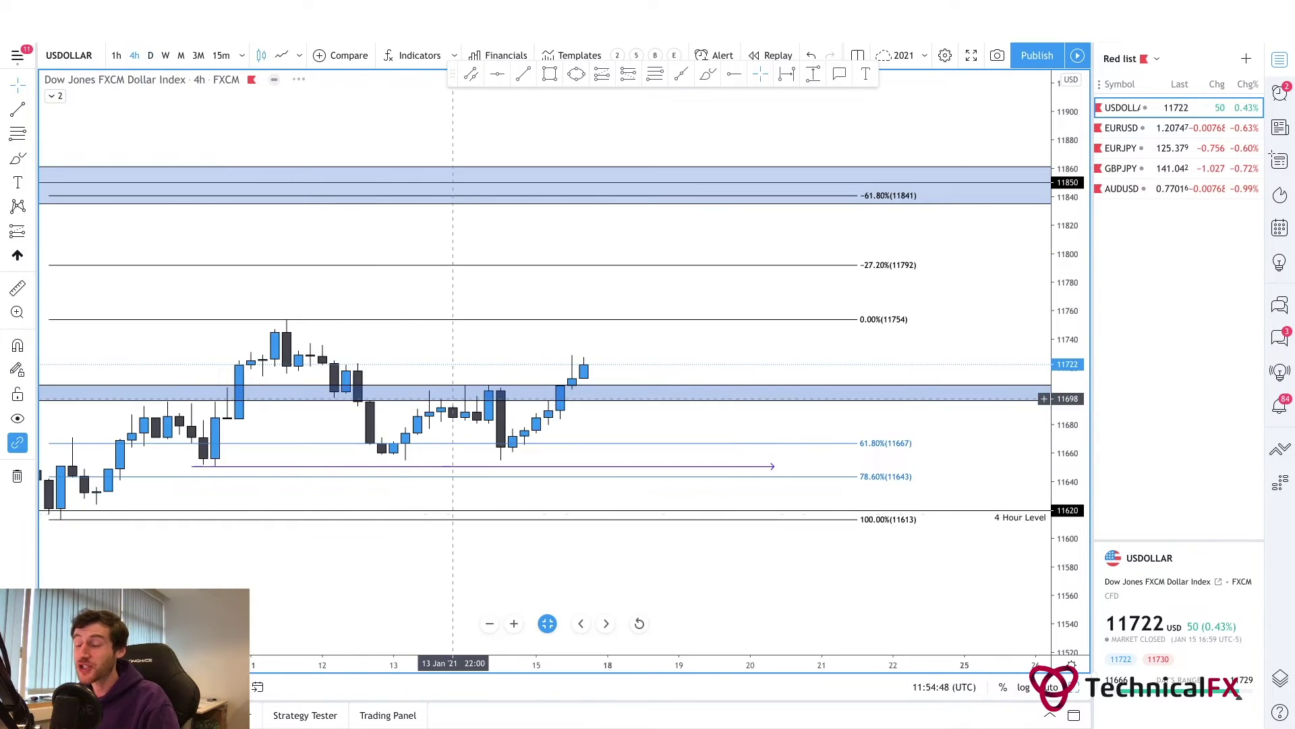
pyautogui.scroll(-5, 732, 344)
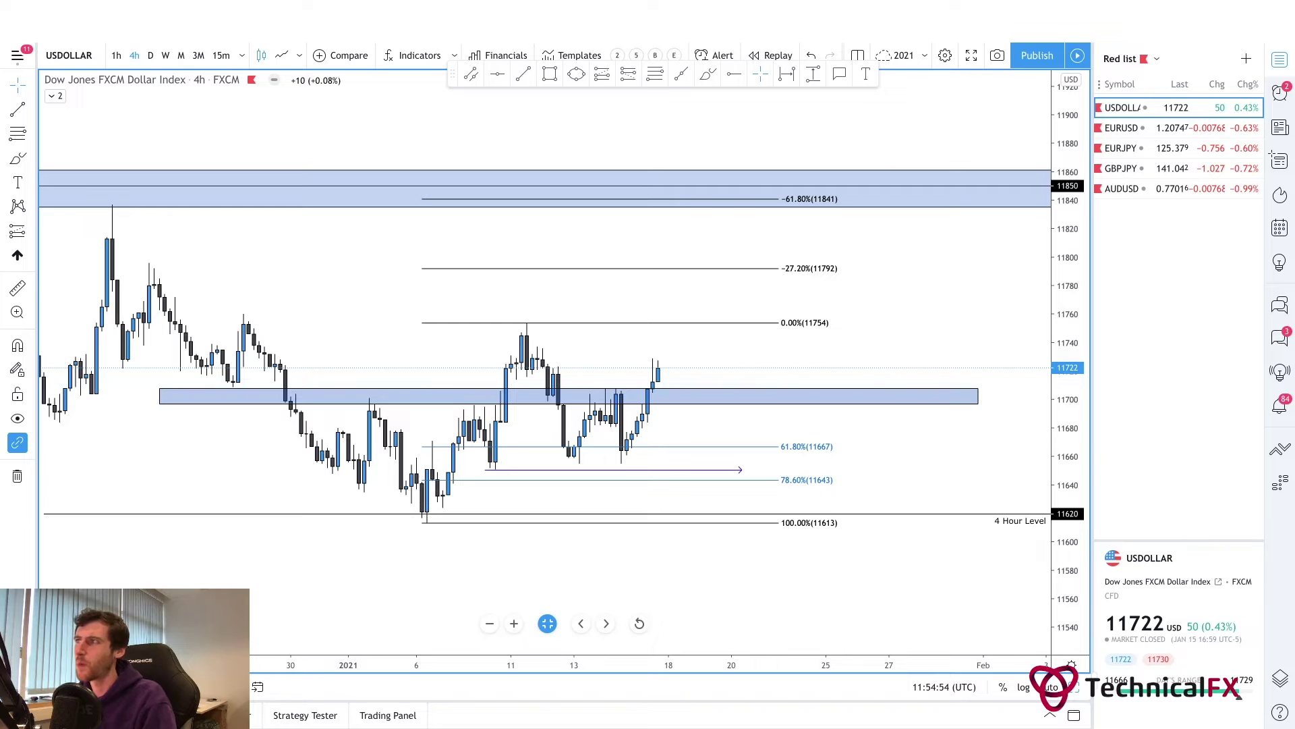
pyautogui.moveTo(685, 159); pyautogui.dragTo(677, 152)
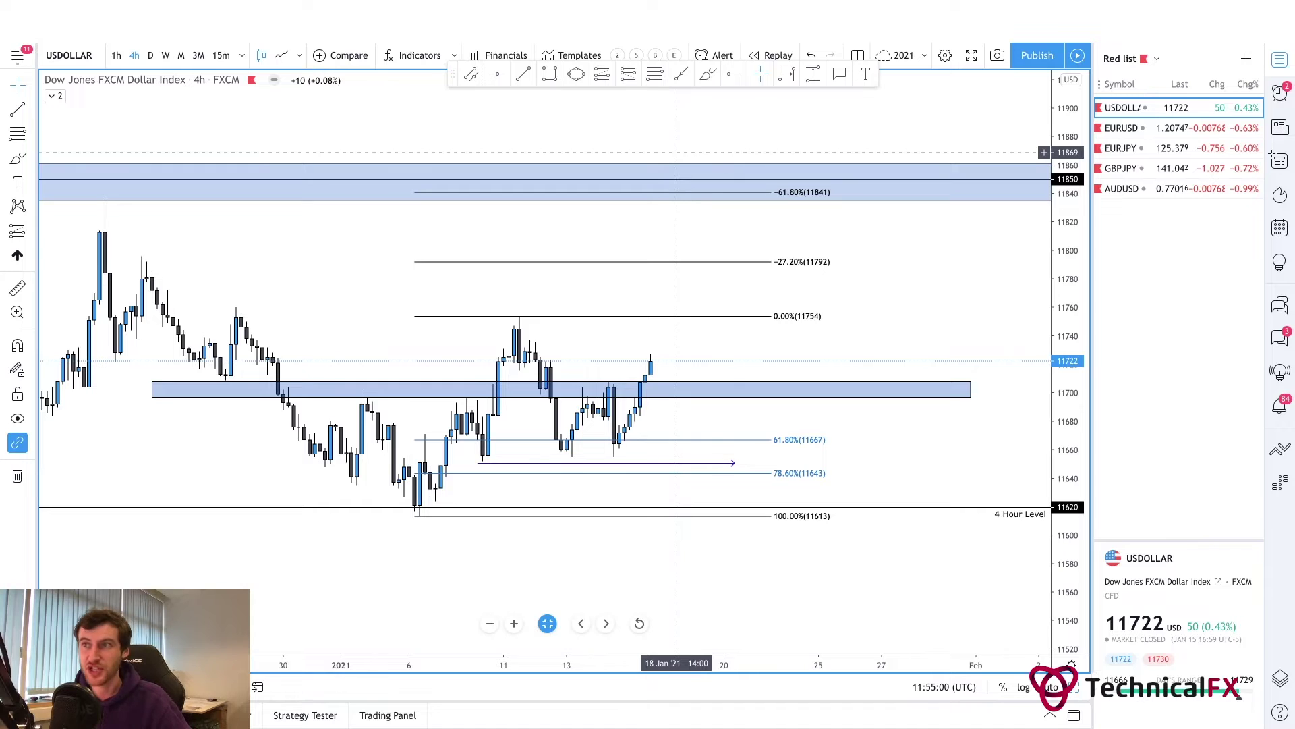
# - Circle the December spike high at the upper blue zone with the brush and add a short stroke above it
pyautogui.click(17, 158)
pyautogui.moveTo(139, 180)
pyautogui.mouseDown()
pyautogui.moveTo(94, 183)
pyautogui.moveTo(101, 232)
pyautogui.moveTo(94, 185)
pyautogui.mouseUp()
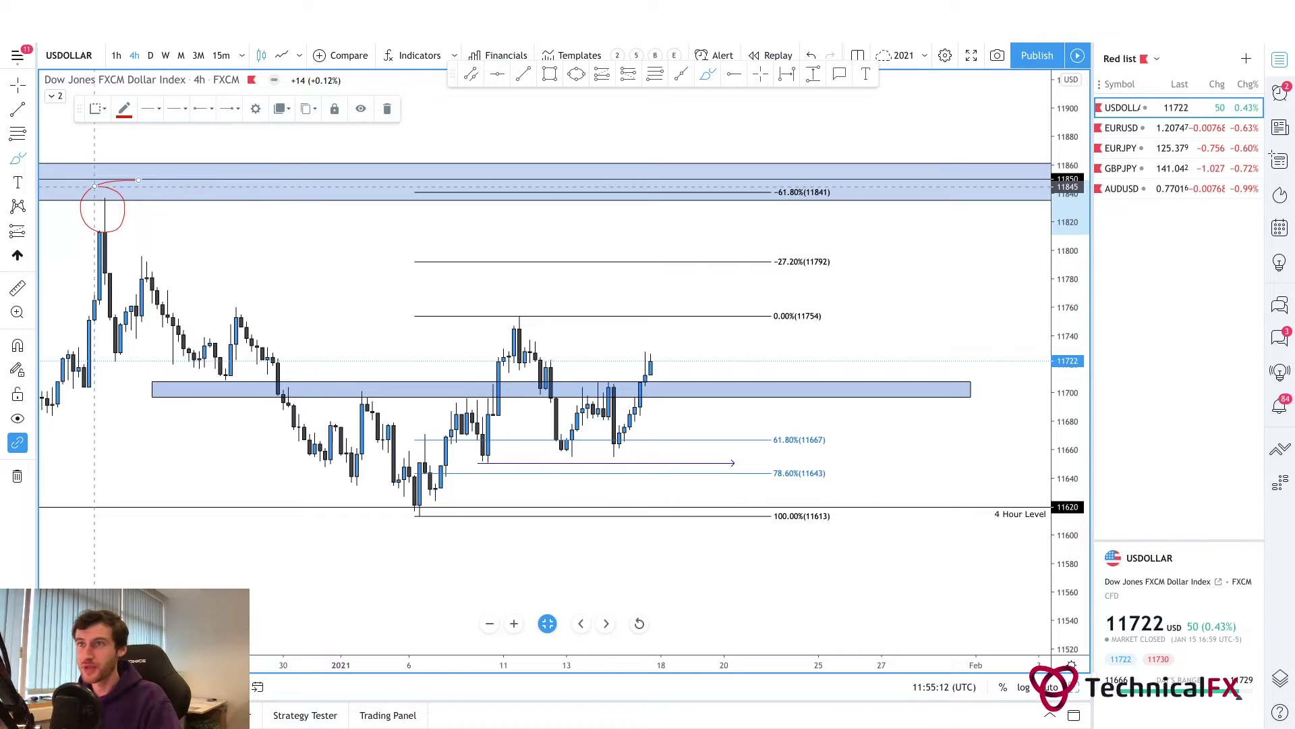
# - Clear the brush marks at the December spike, and sketch and erase a projected rally from the 14 January low to the -61.80% level at 11841
pyautogui.press('Delete')
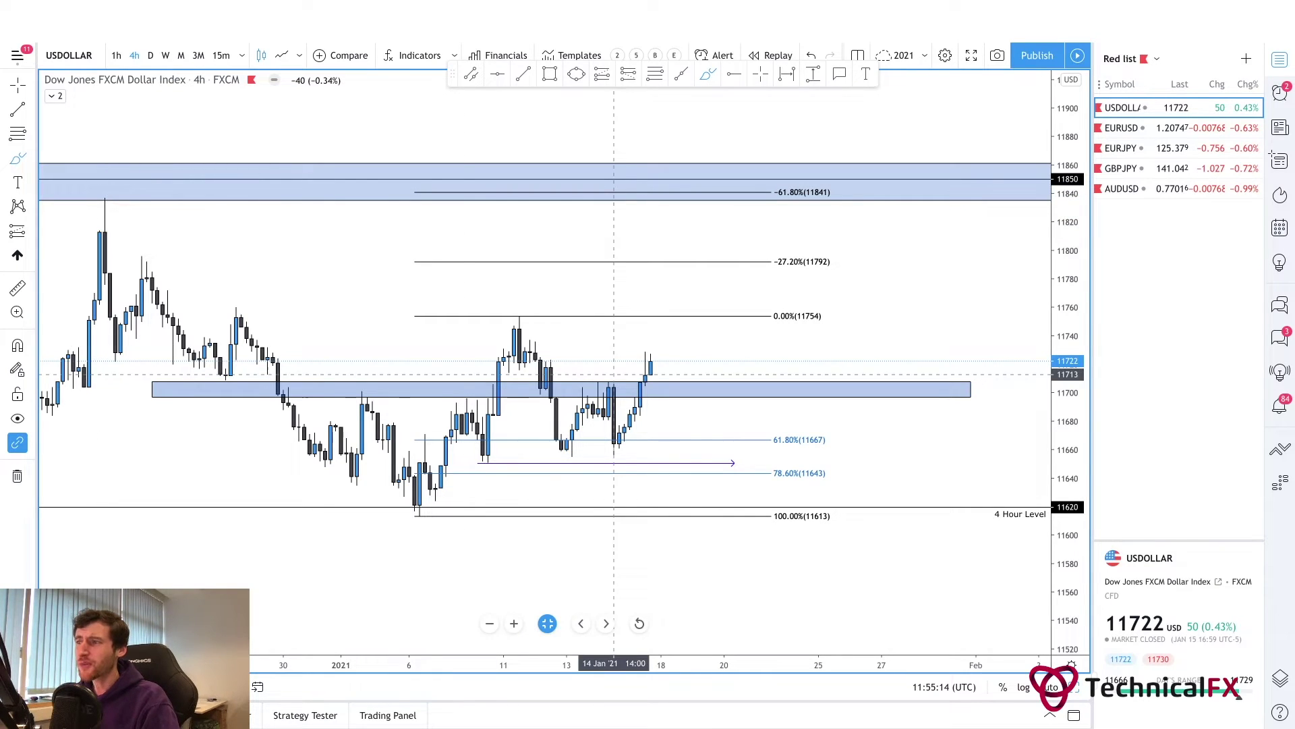
pyautogui.moveTo(614, 442); pyautogui.dragTo(687, 297)
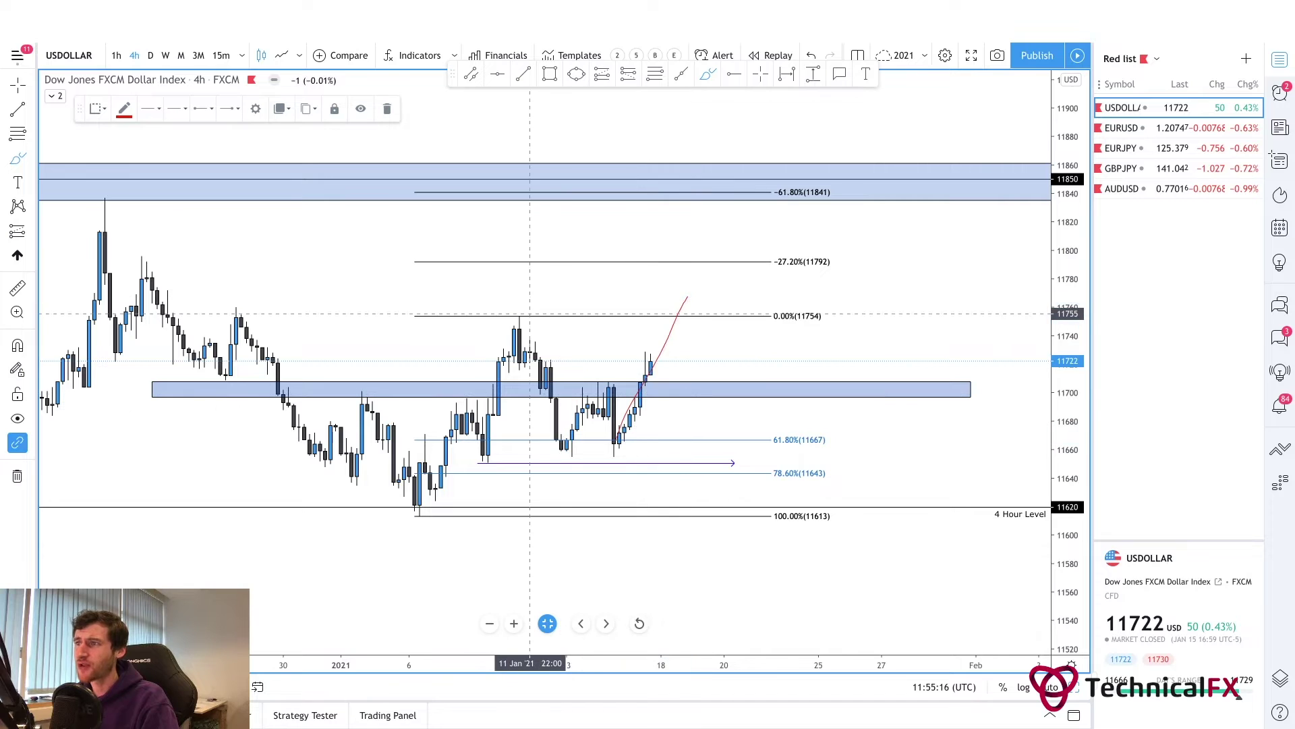
pyautogui.moveTo(687, 297)
pyautogui.mouseDown()
pyautogui.moveTo(715, 327)
pyautogui.moveTo(766, 192)
pyautogui.mouseUp()
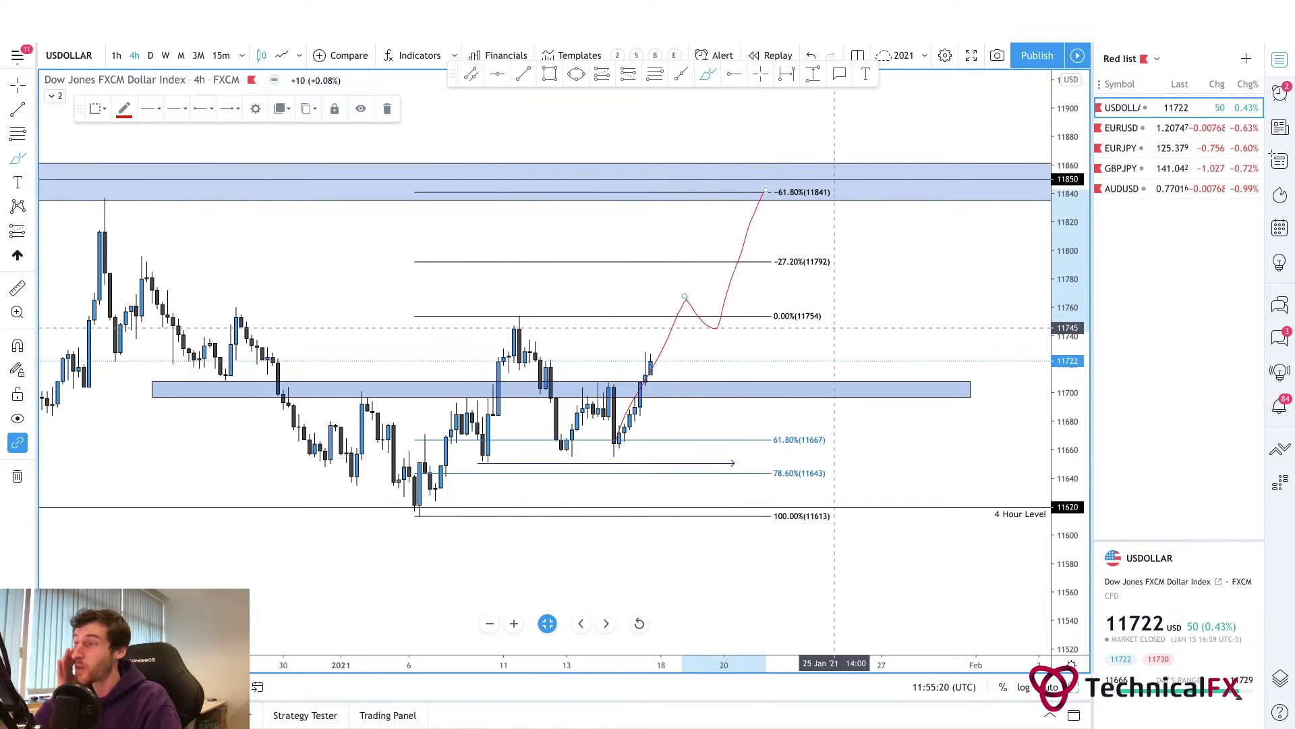
pyautogui.press('Delete')
pyautogui.moveTo(590, 381); pyautogui.dragTo(629, 380)
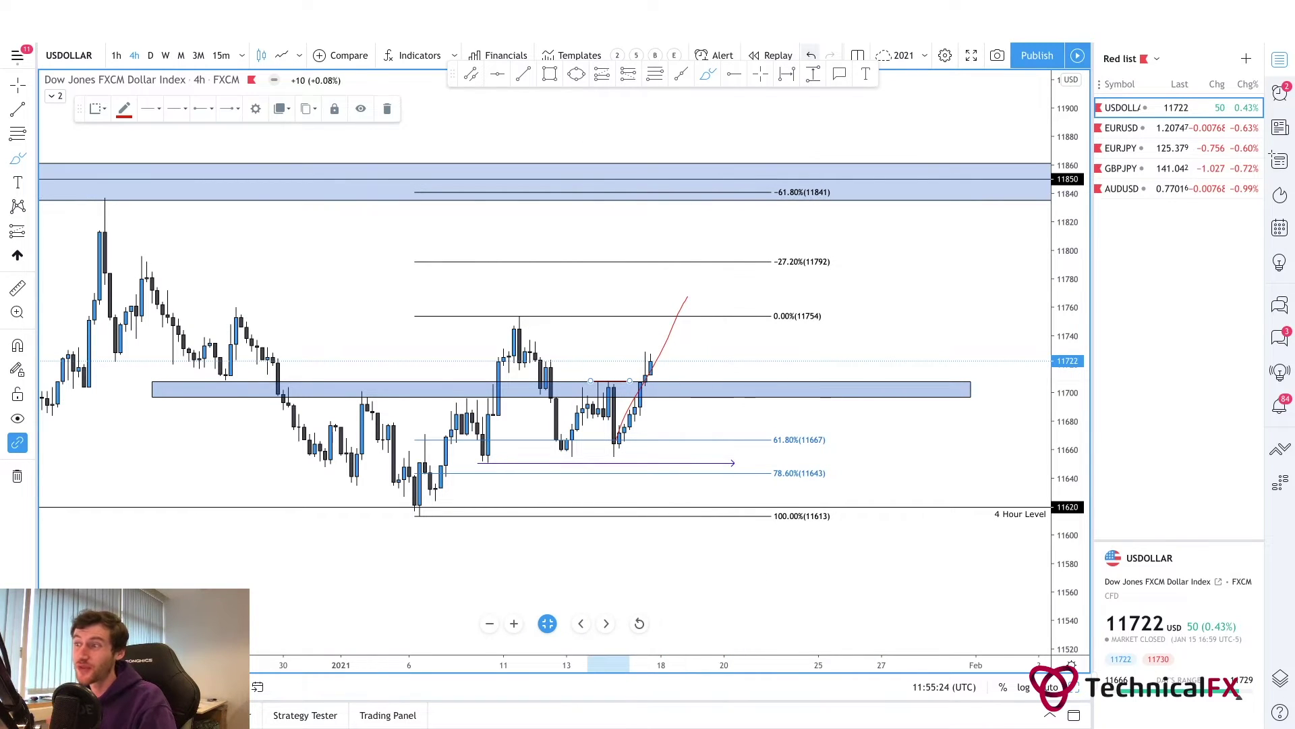
pyautogui.hotkey('ctrl', 'y')
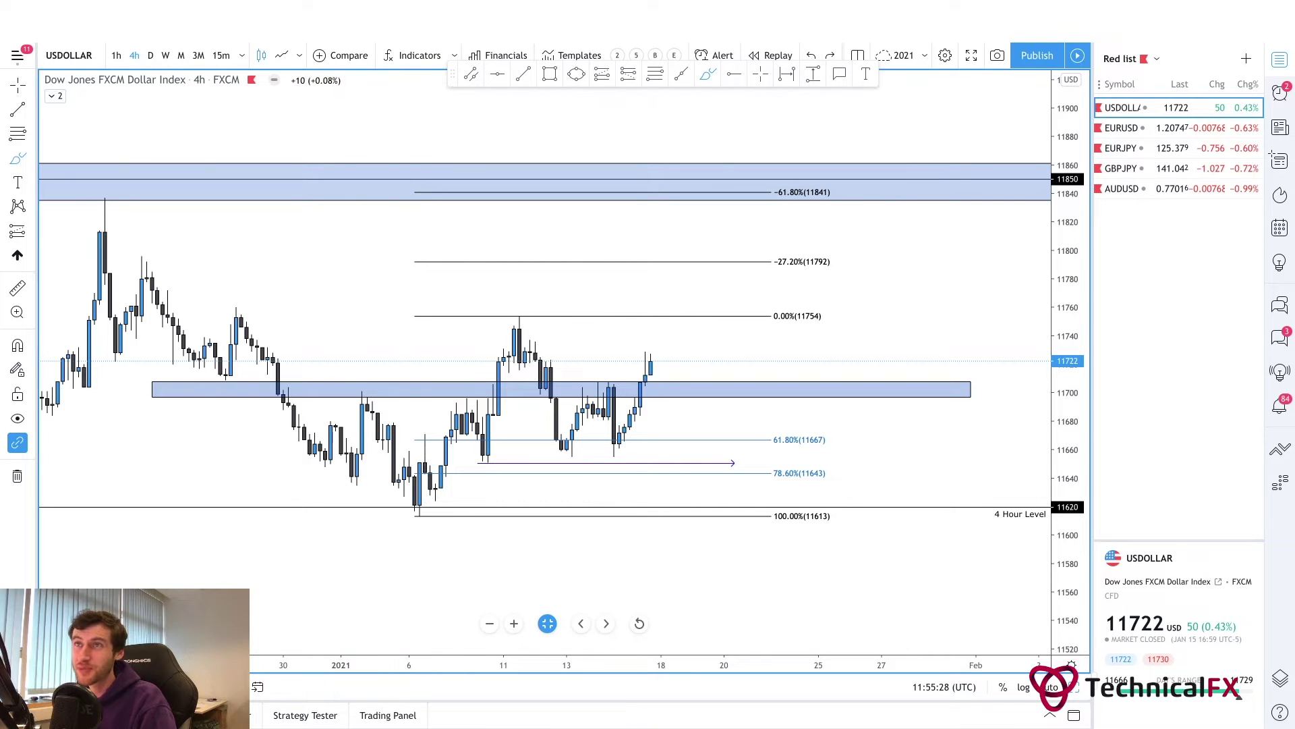
# - Sketch a stepped rally from the latest daily candle up to about 11800, erase it, and return to the 4-hour timeframe
pyautogui.click(150, 55)
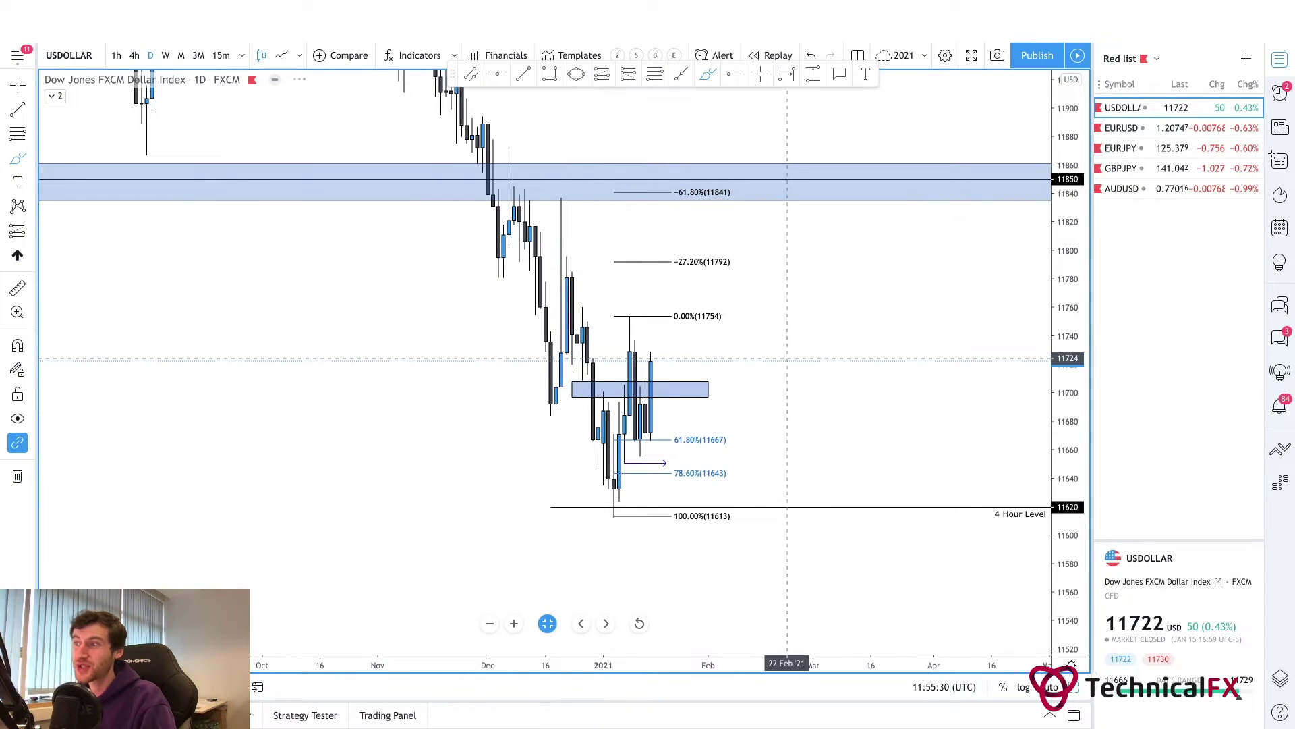
pyautogui.moveTo(652, 364)
pyautogui.mouseDown()
pyautogui.moveTo(666, 376)
pyautogui.moveTo(693, 322)
pyautogui.moveTo(707, 339)
pyautogui.moveTo(730, 305)
pyautogui.moveTo(758, 295)
pyautogui.moveTo(782, 250)
pyautogui.mouseUp()
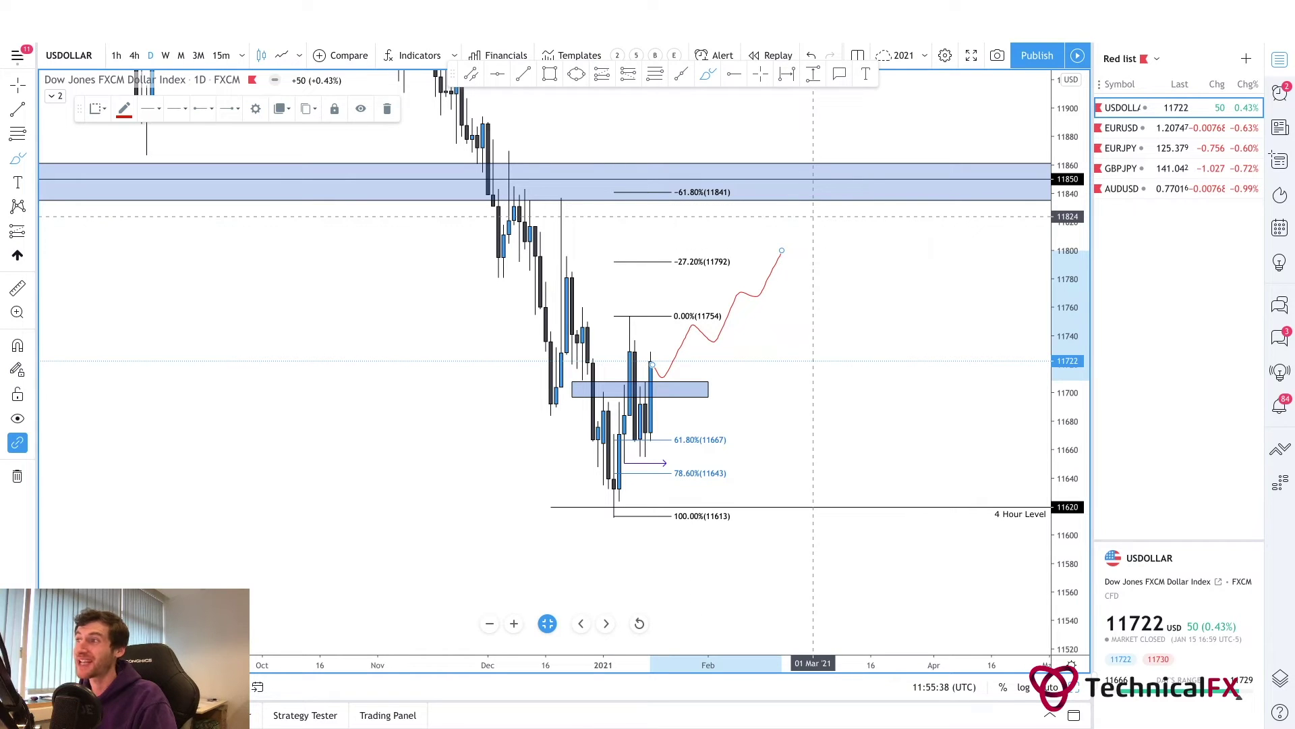
pyautogui.press('Delete')
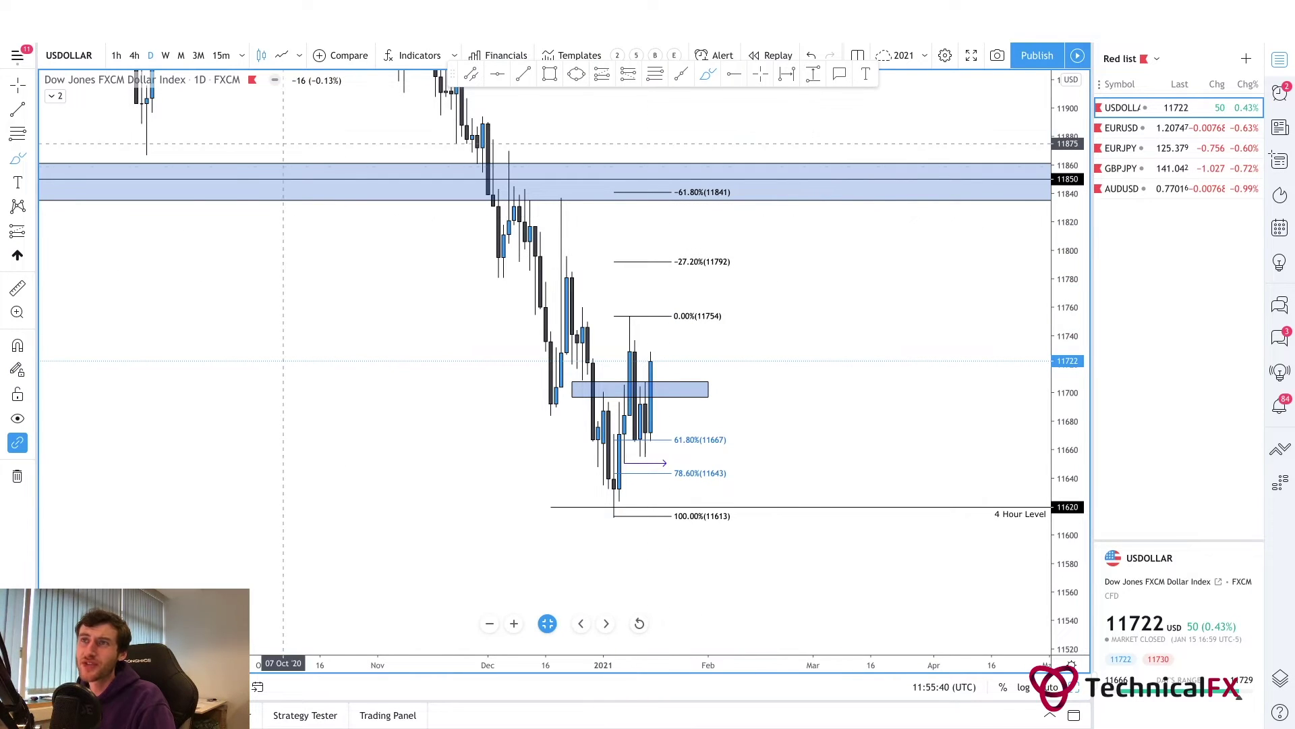
pyautogui.click(134, 55)
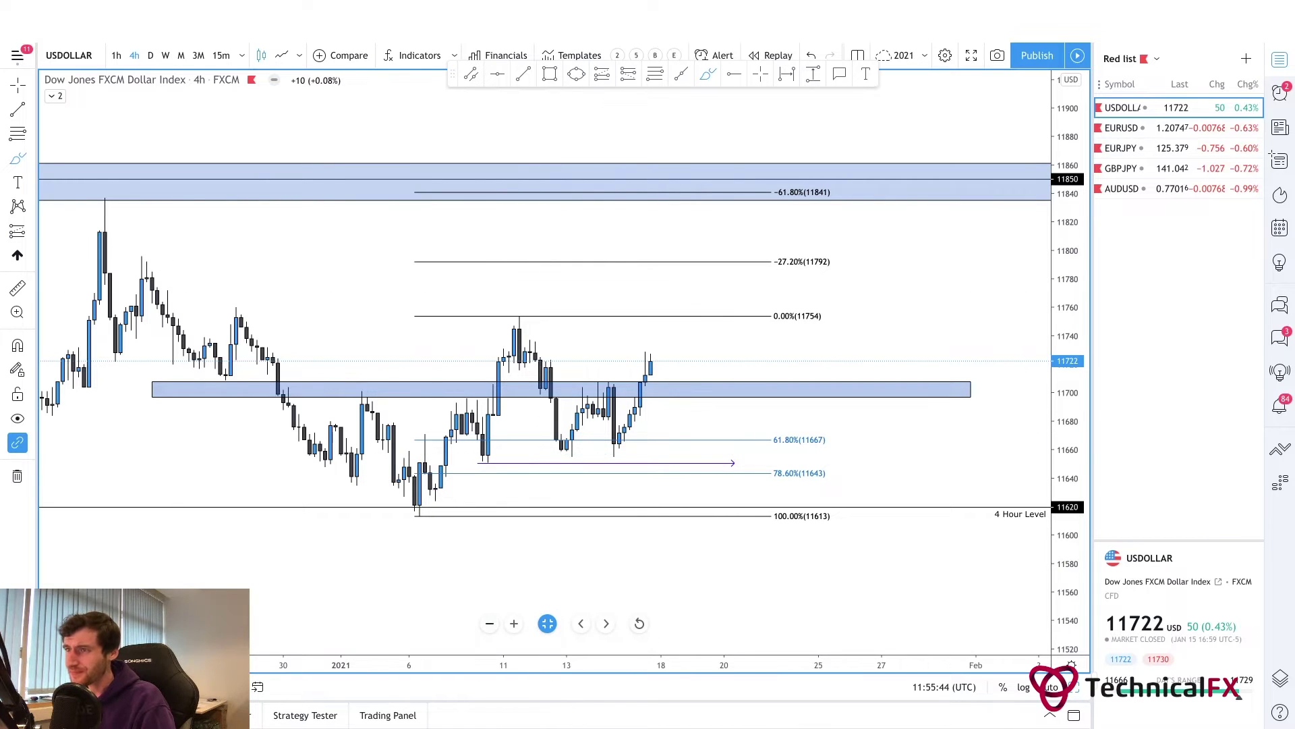
# - Mark the late-December swing high at about 11790 with a short brush stroke and erase the mark
pyautogui.scroll(-3, 377, 278)
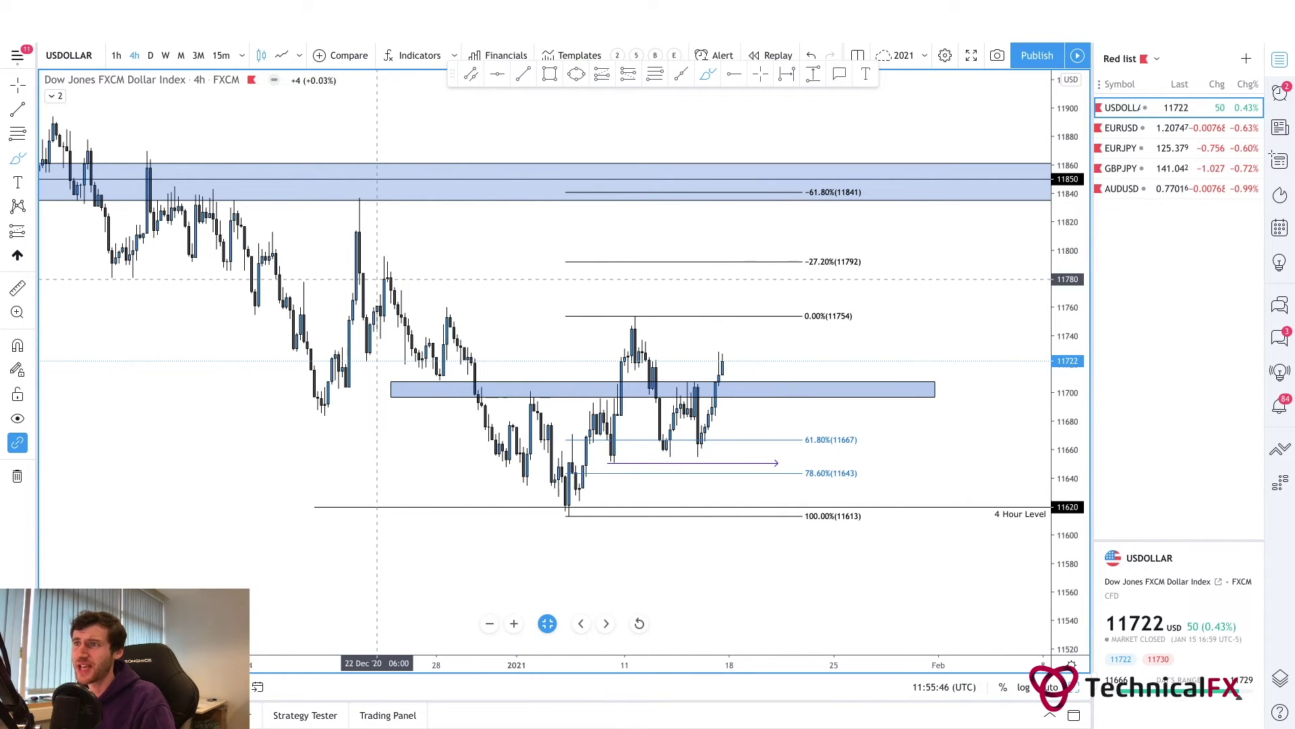
pyautogui.moveTo(373, 265); pyautogui.dragTo(416, 265)
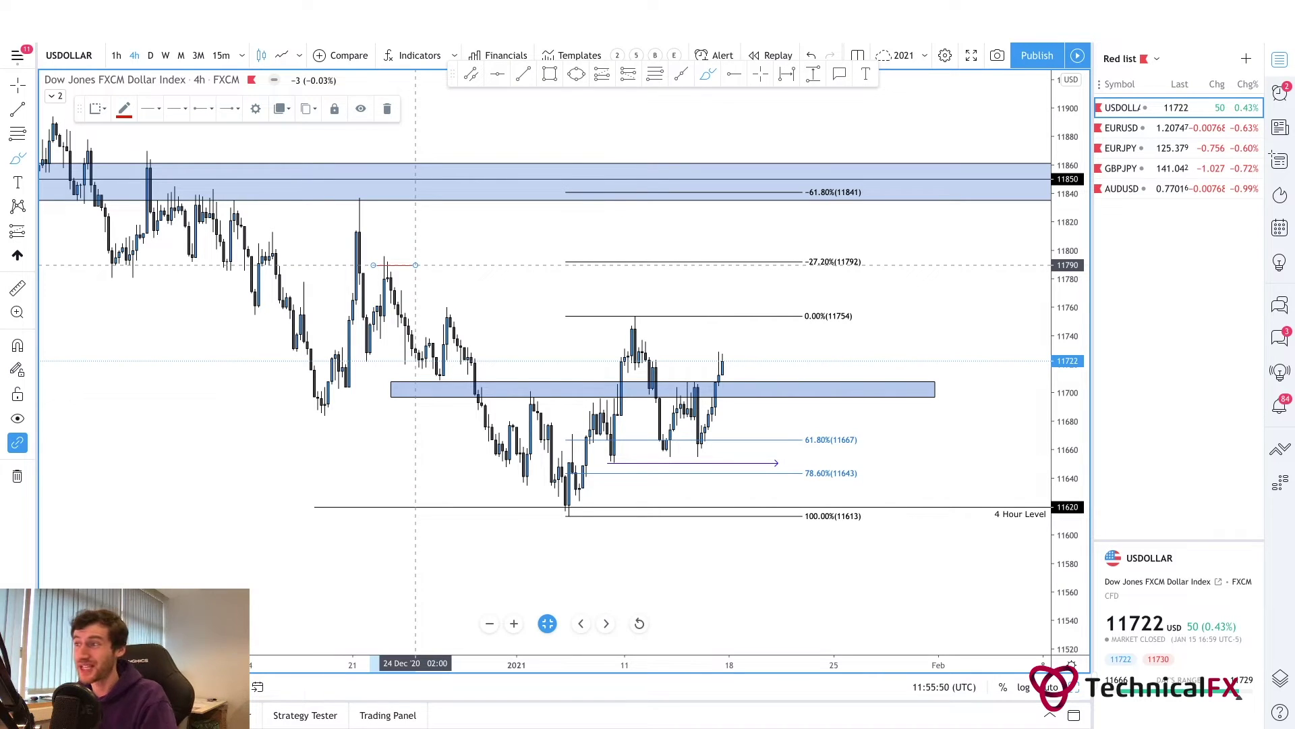
pyautogui.press('Delete')
# - Examine the 4-hour price structure around the January lows and the 61.80% and 78.60% Fibonacci levels
pyautogui.hscroll(2, 416, 265)
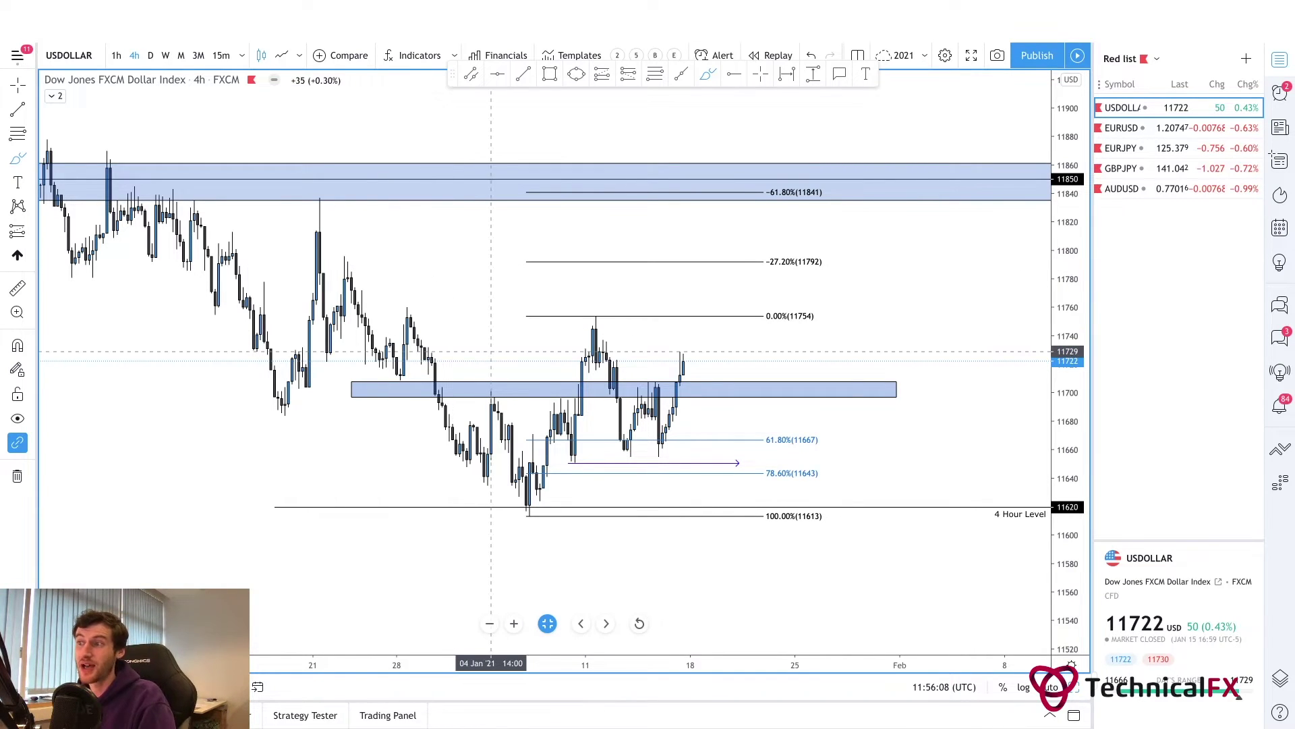
pyautogui.hscroll(5, 492, 351)
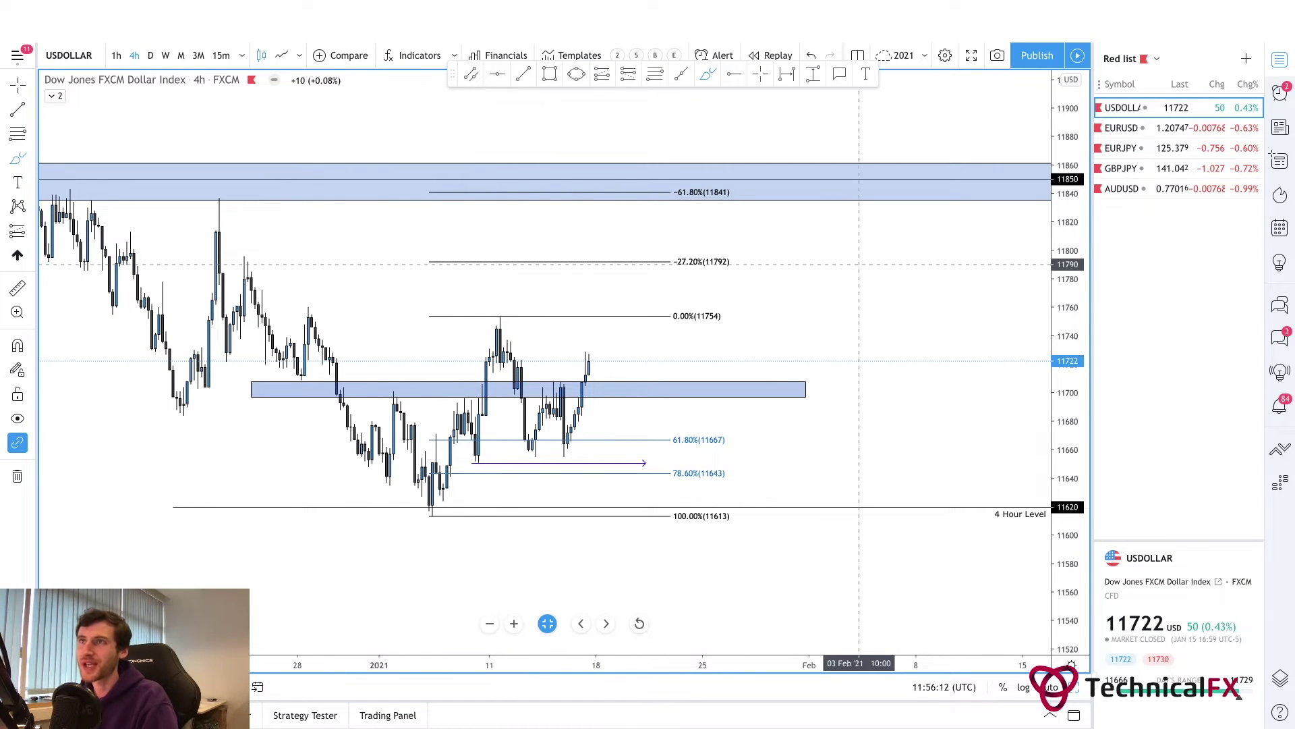
pyautogui.hscroll(-1, 859, 264)
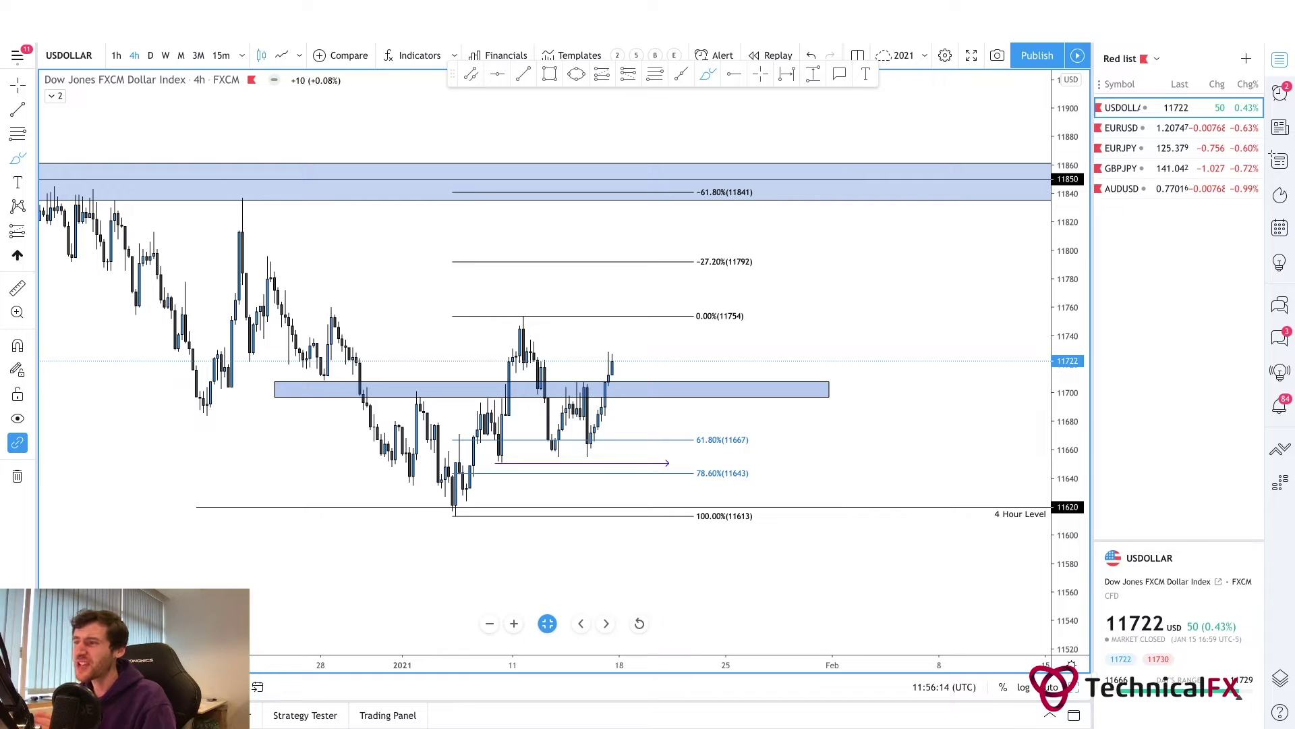
pyautogui.hscroll(-5, 943, 249)
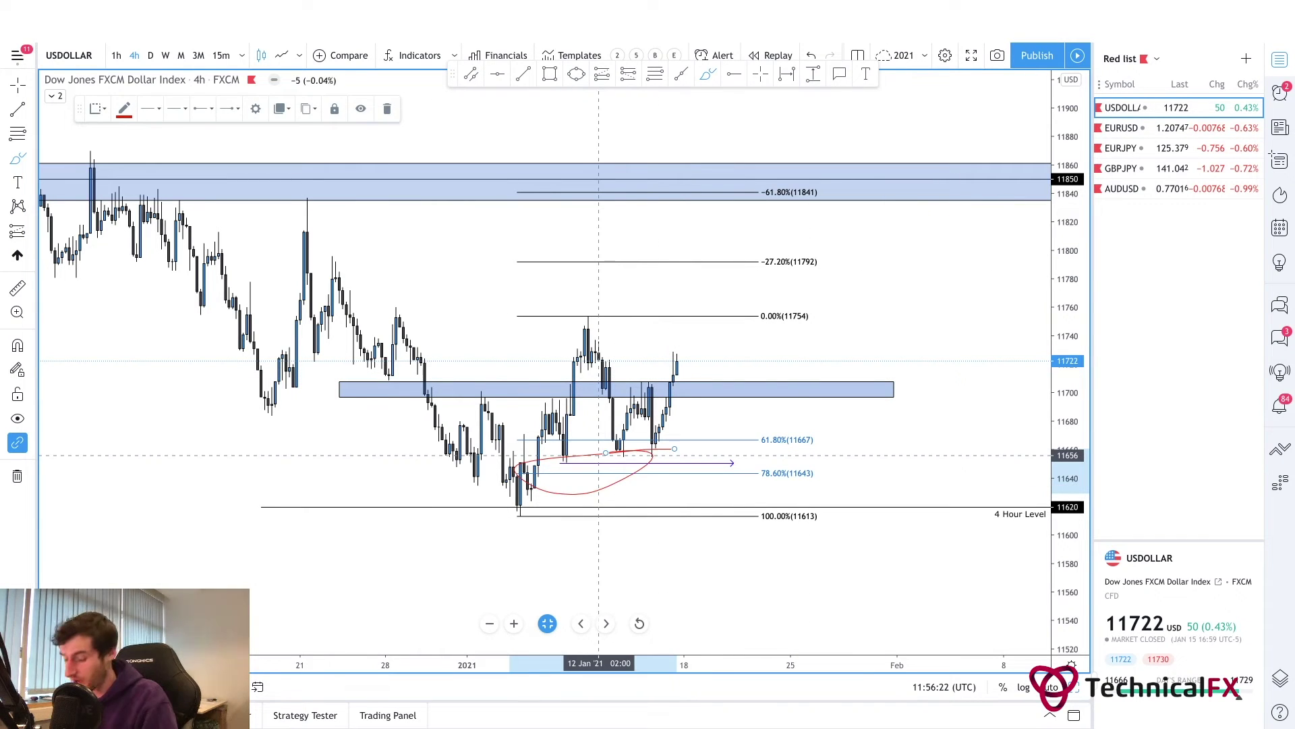
pyautogui.scroll(-1, 598, 455)
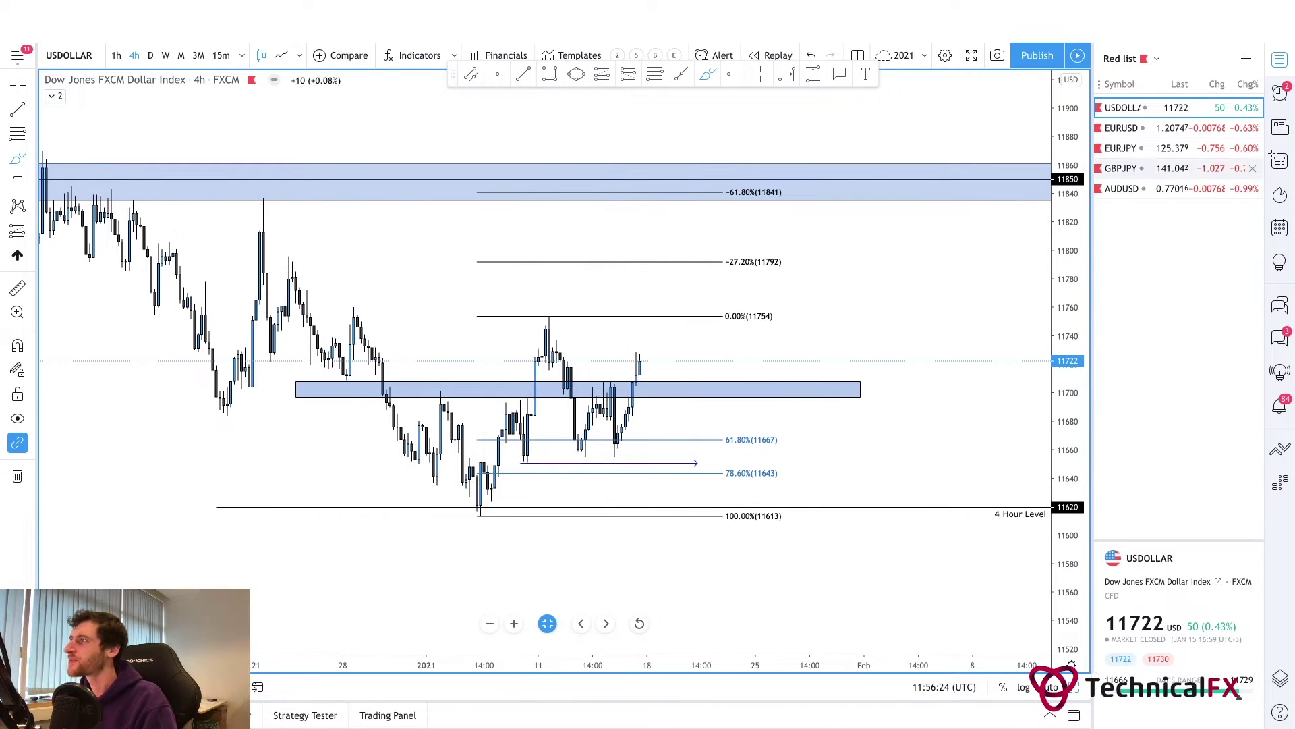
# - Open EURUSD on the daily timeframe, hide all drawings, and examine the wider trend since mid-2020
pyautogui.click(1122, 127)
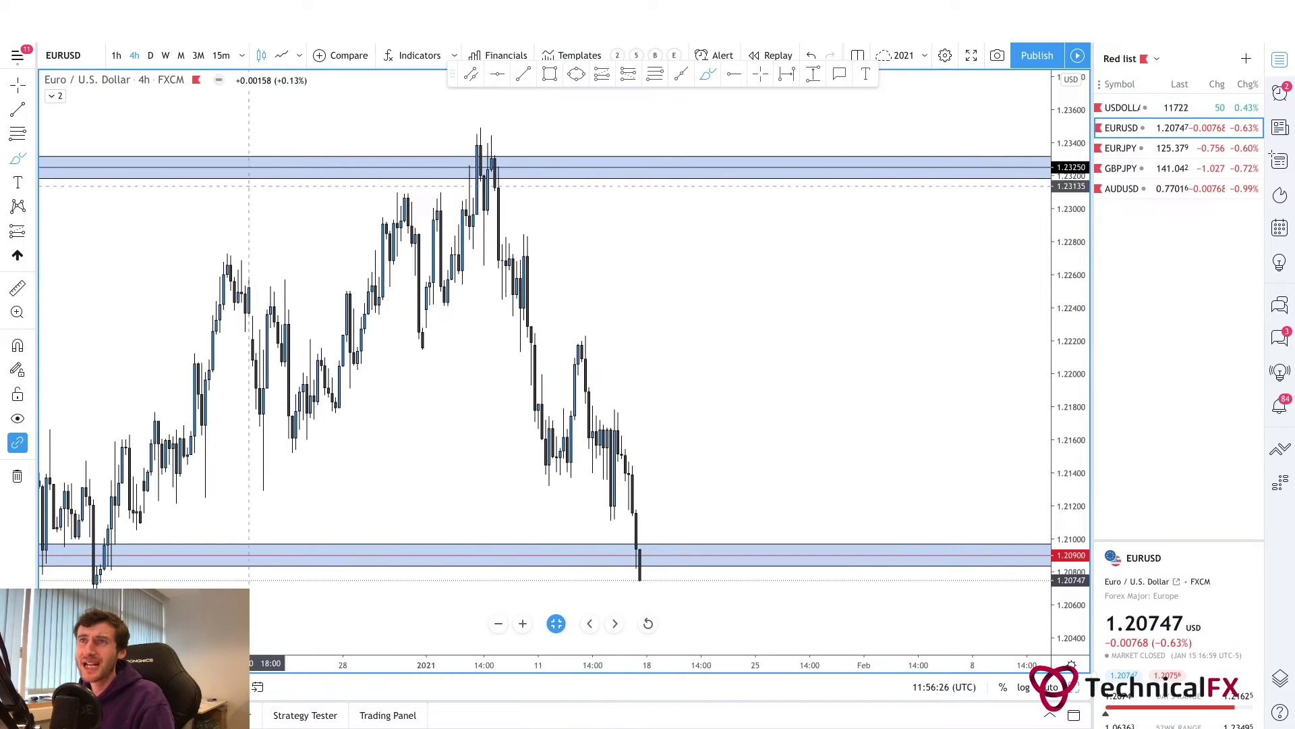
pyautogui.click(149, 55)
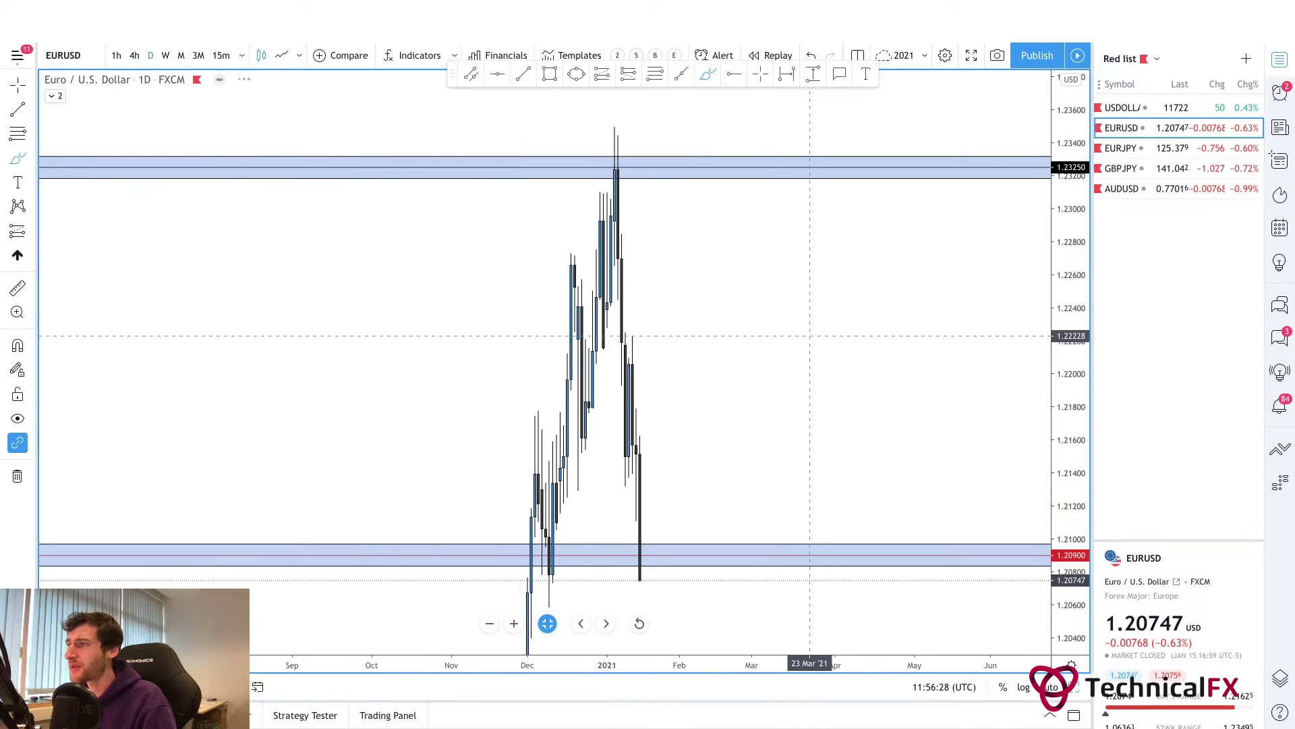
pyautogui.click(17, 418)
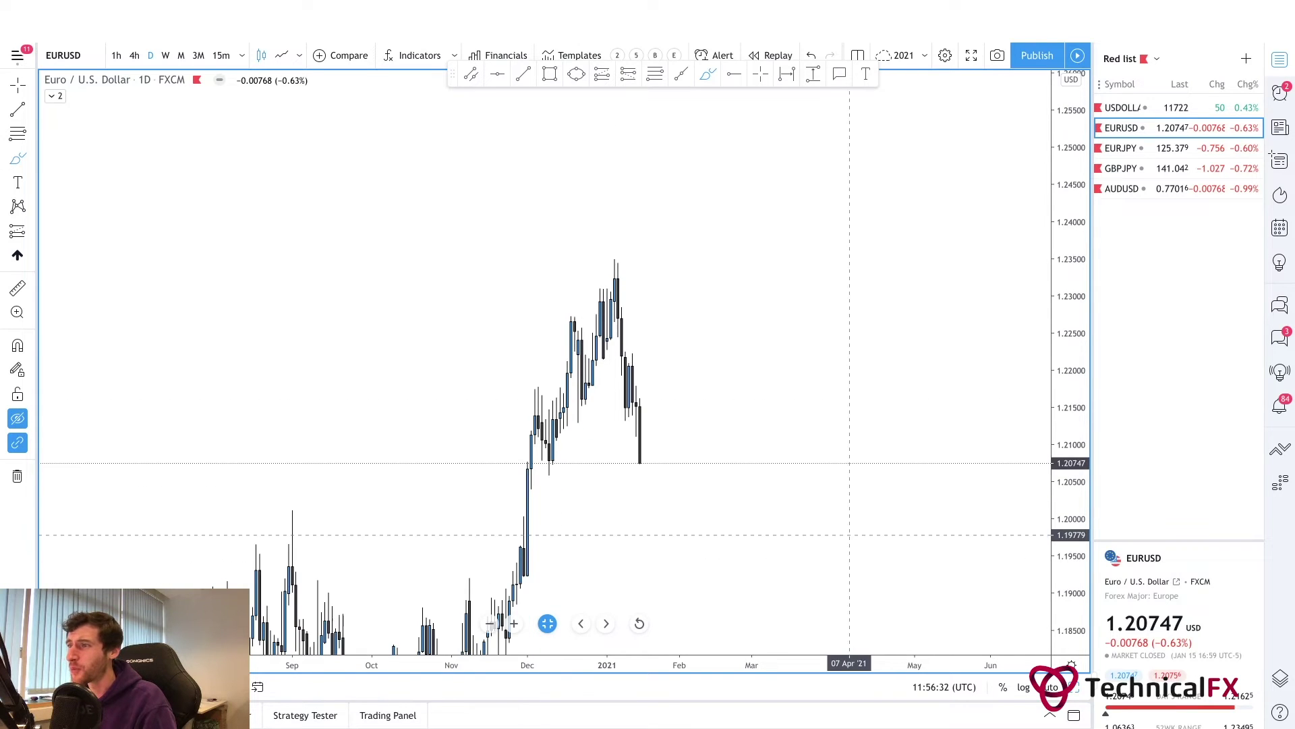
pyautogui.scroll(-2, 849, 535)
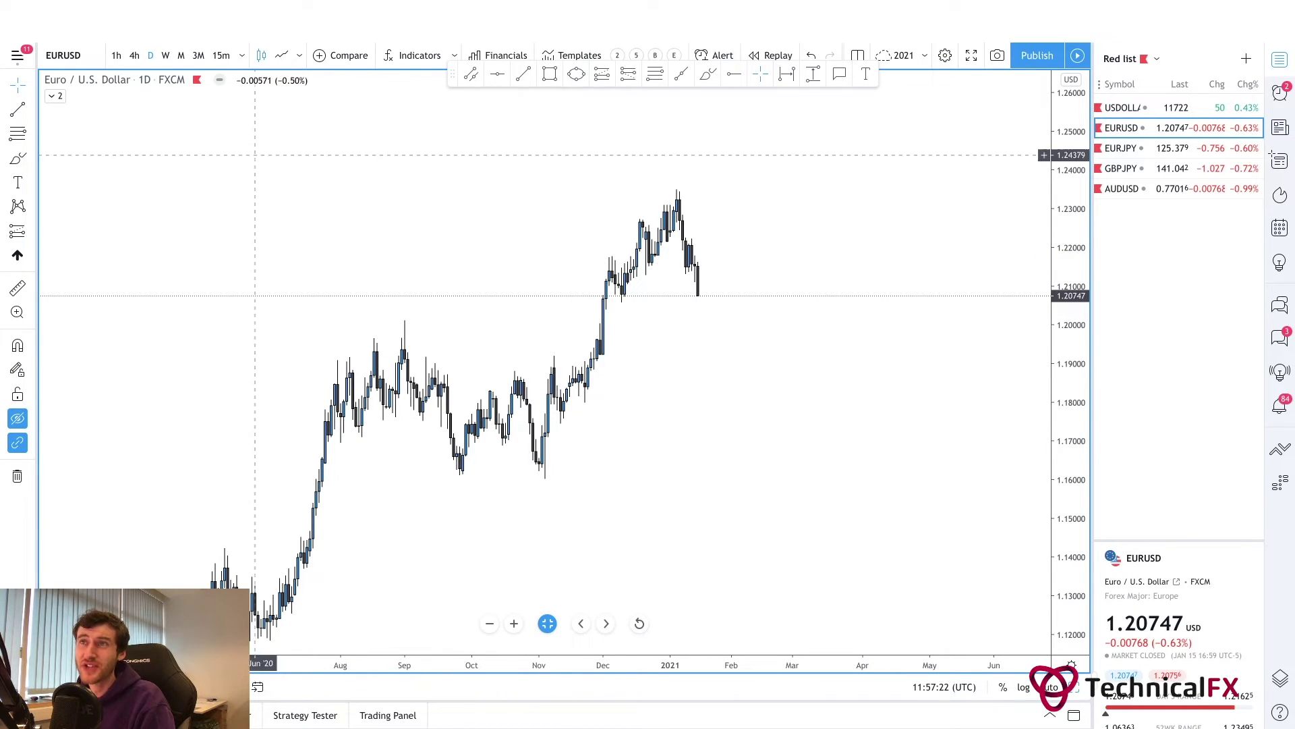
# - Switch EURUSD to the 4-hour timeframe and show its drawings again, with the marked zones from 1.16000 to 1.23250 in view
pyautogui.click(135, 56)
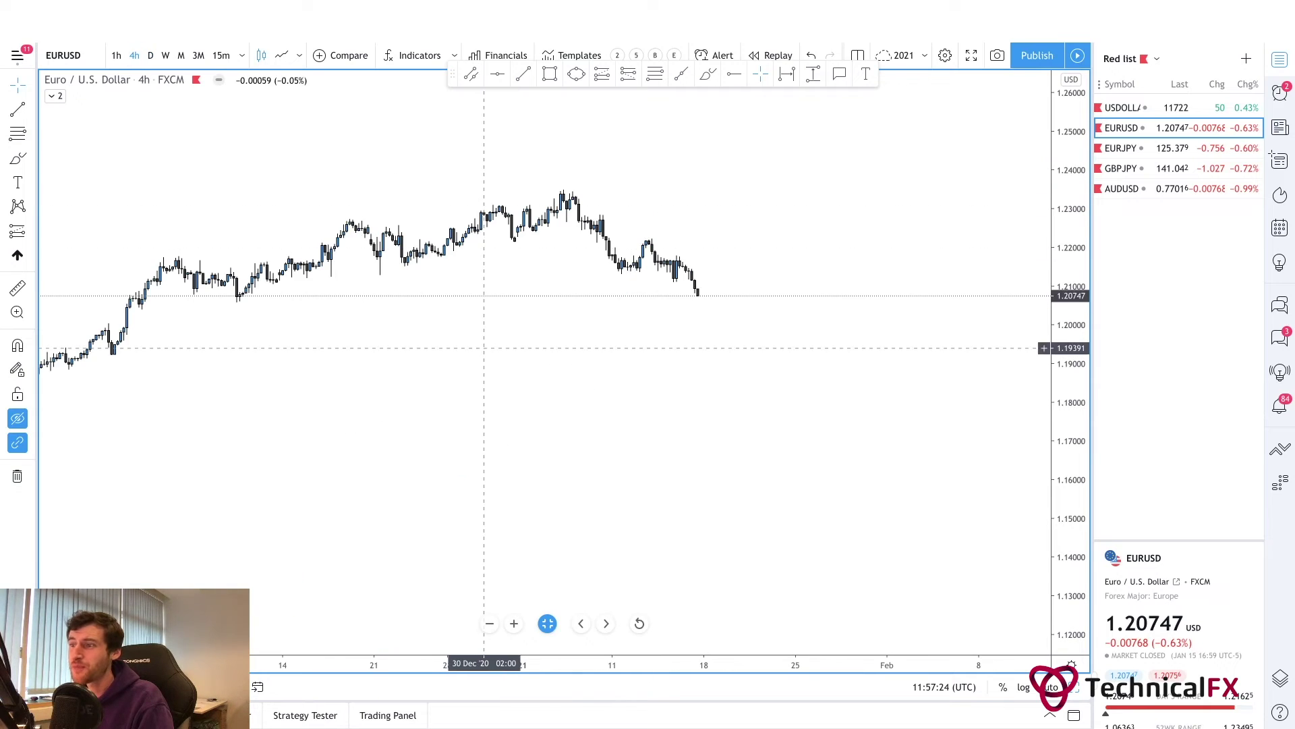
pyautogui.scroll(-3, 523, 582)
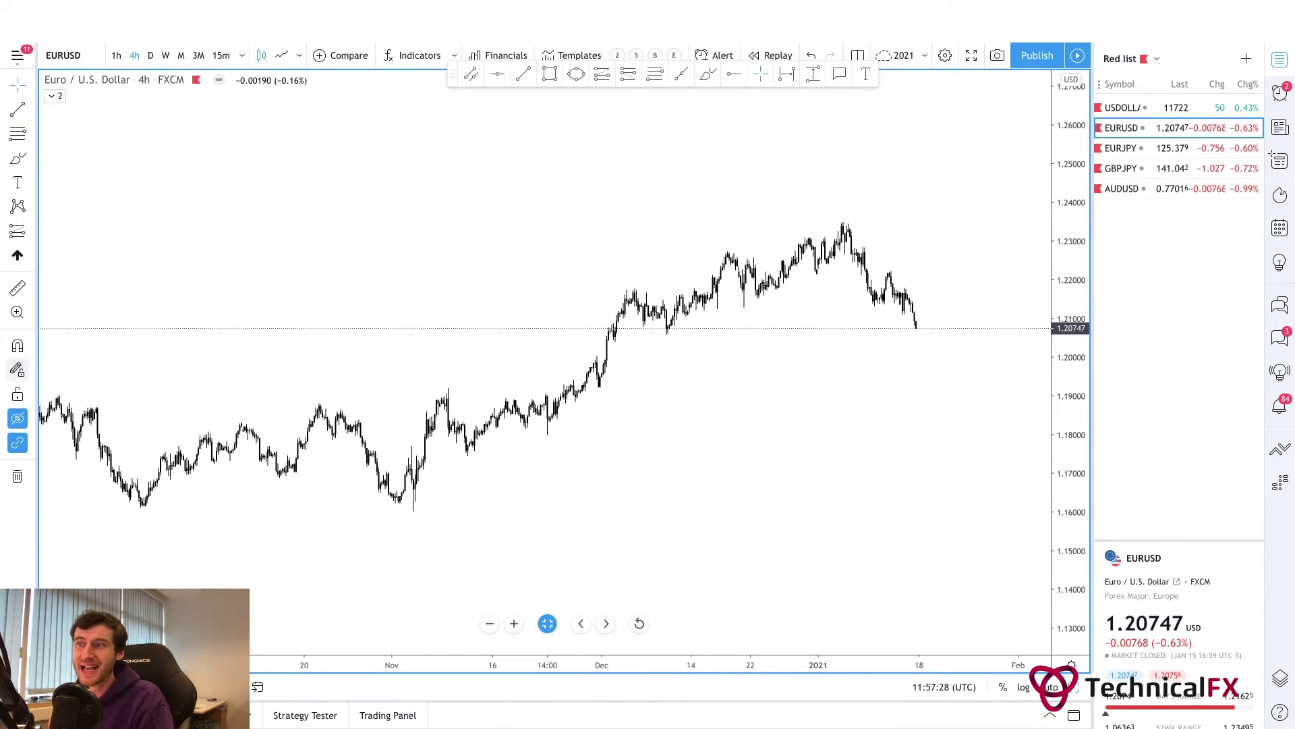
pyautogui.click(17, 418)
pyautogui.hscroll(-2, 374, 428)
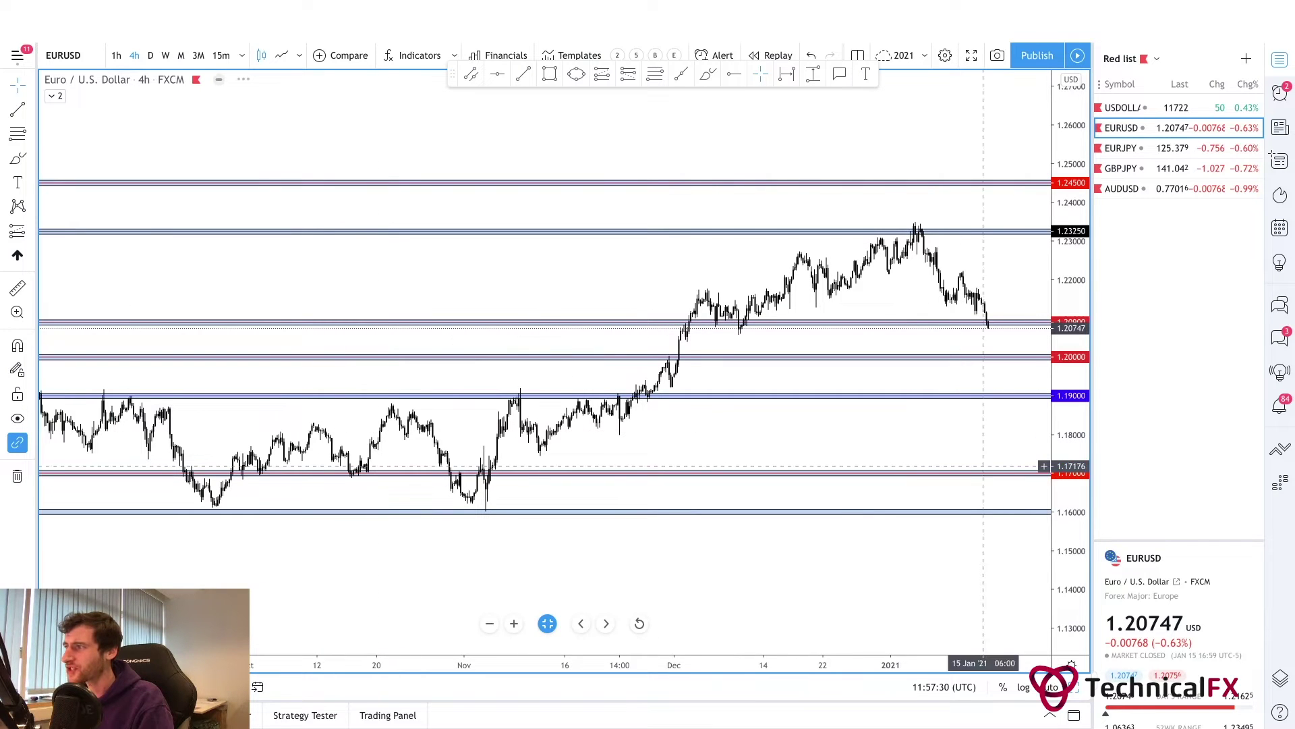
pyautogui.moveTo(1070, 405); pyautogui.dragTo(1070, 189)
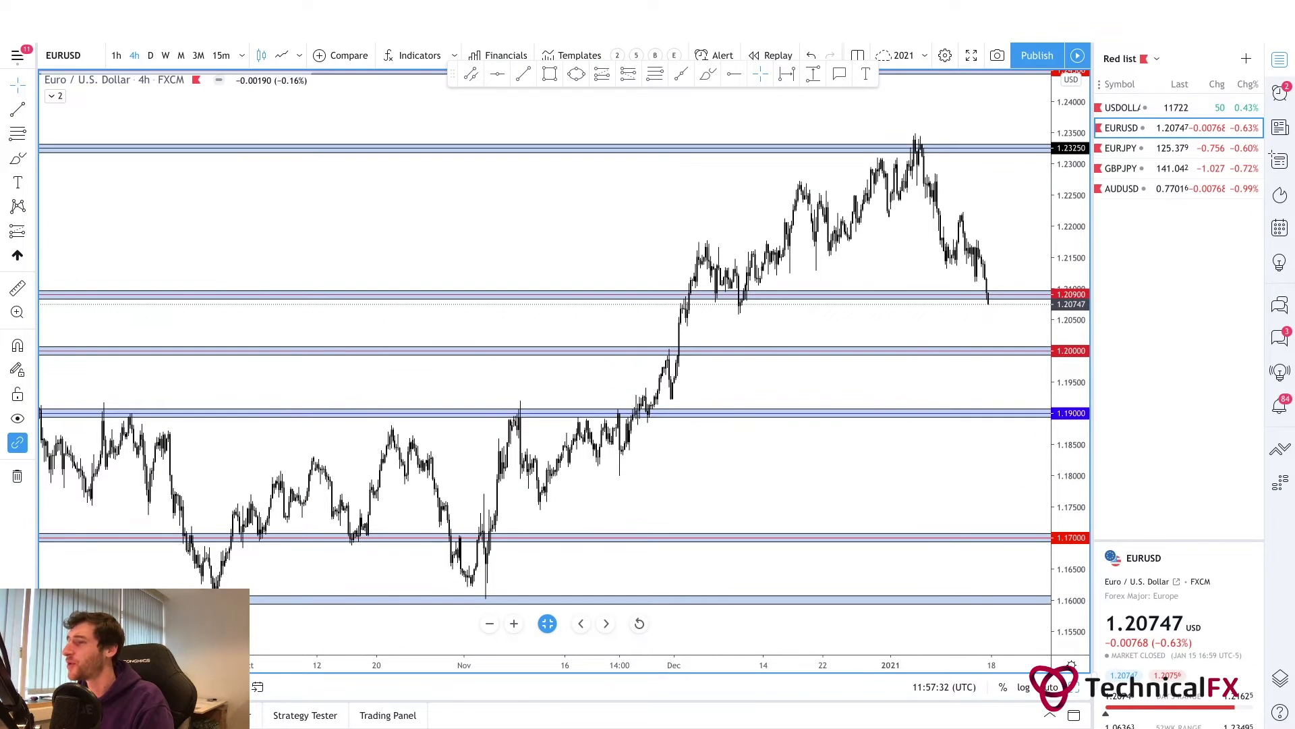
# - Hide the watchlist to view the EURUSD zones on a wider chart, and bring the watchlist back
pyautogui.click(1279, 59)
pyautogui.moveTo(658, 380); pyautogui.dragTo(634, 378)
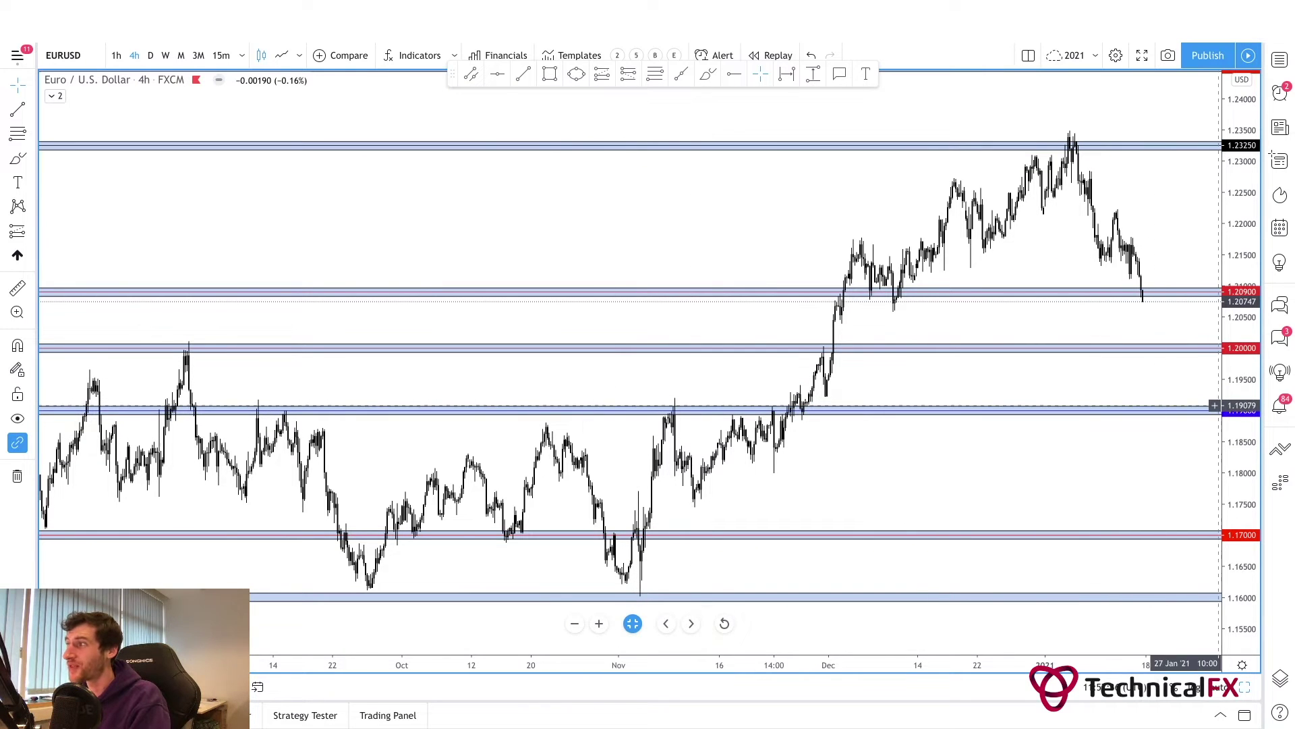
pyautogui.hscroll(5, 1220, 405)
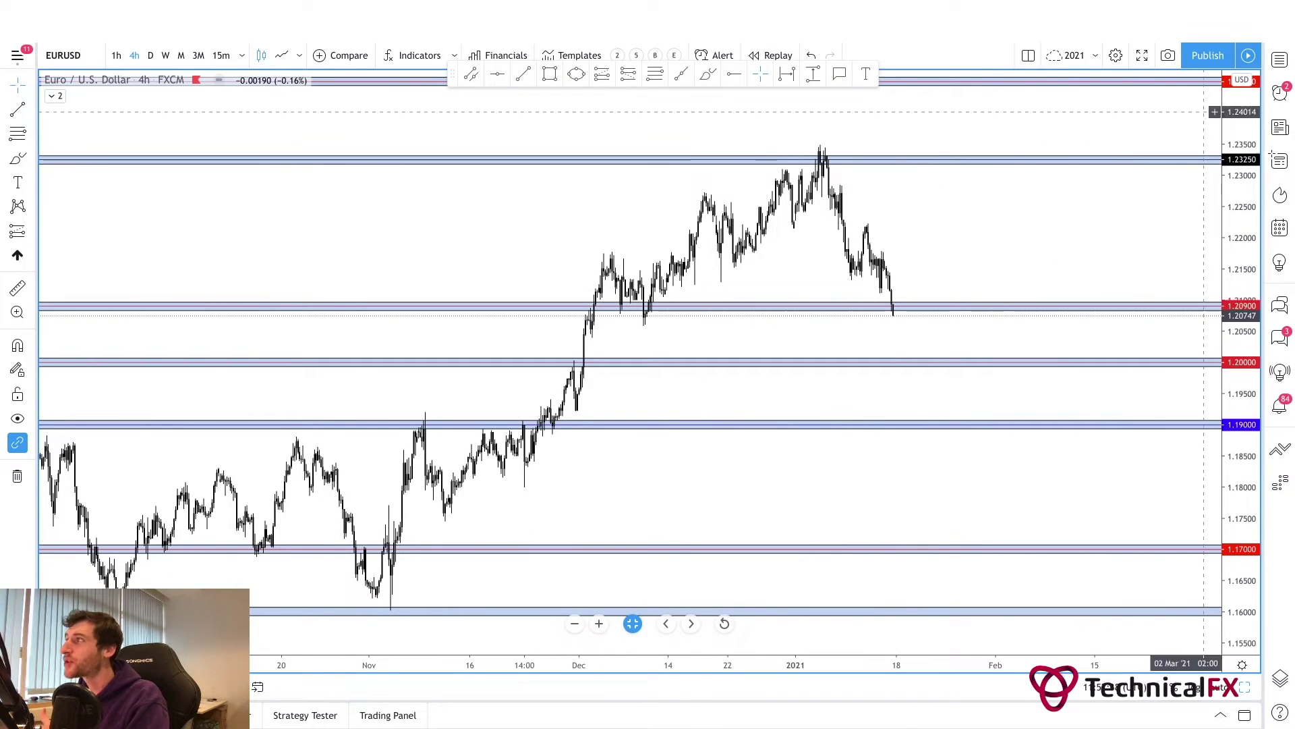
pyautogui.click(1280, 59)
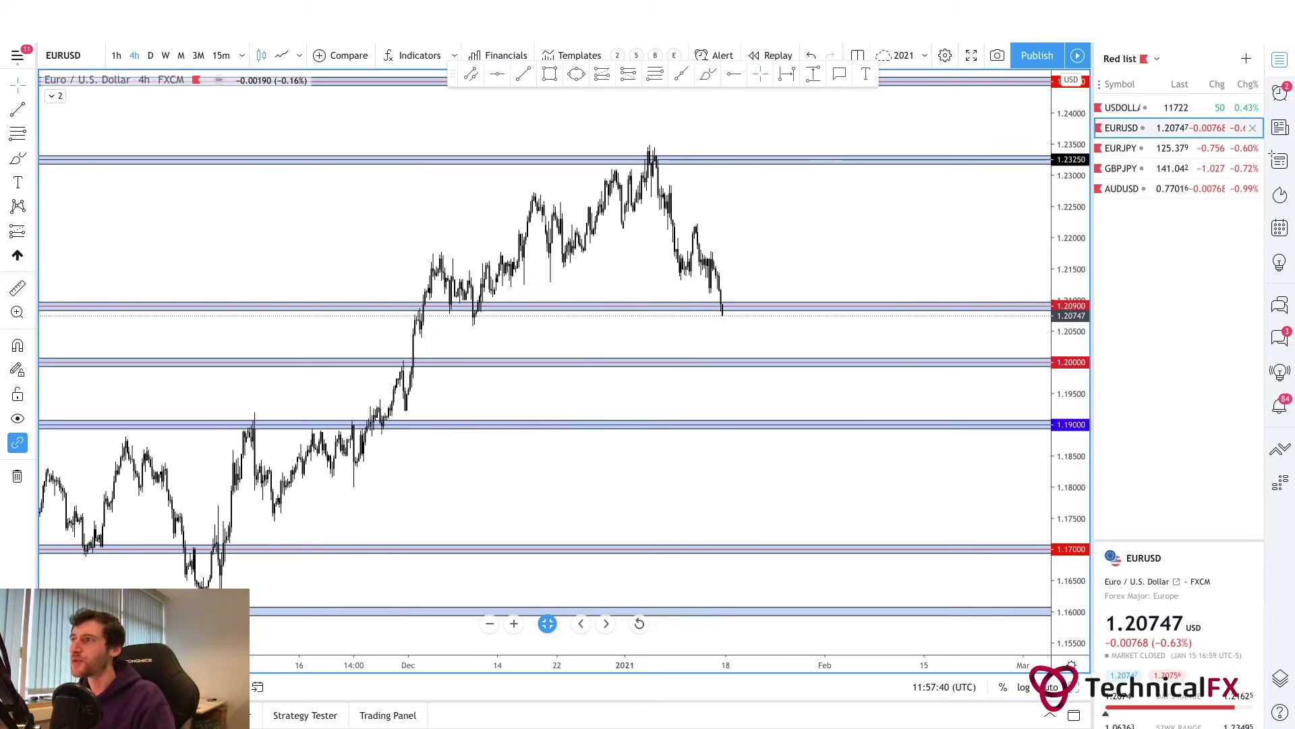
# - Compare the USDOLLAR 4-hour chart with EURUSD, and take a closer look at EURUSD's January decline into the 1.20900 zone
pyautogui.click(1147, 107)
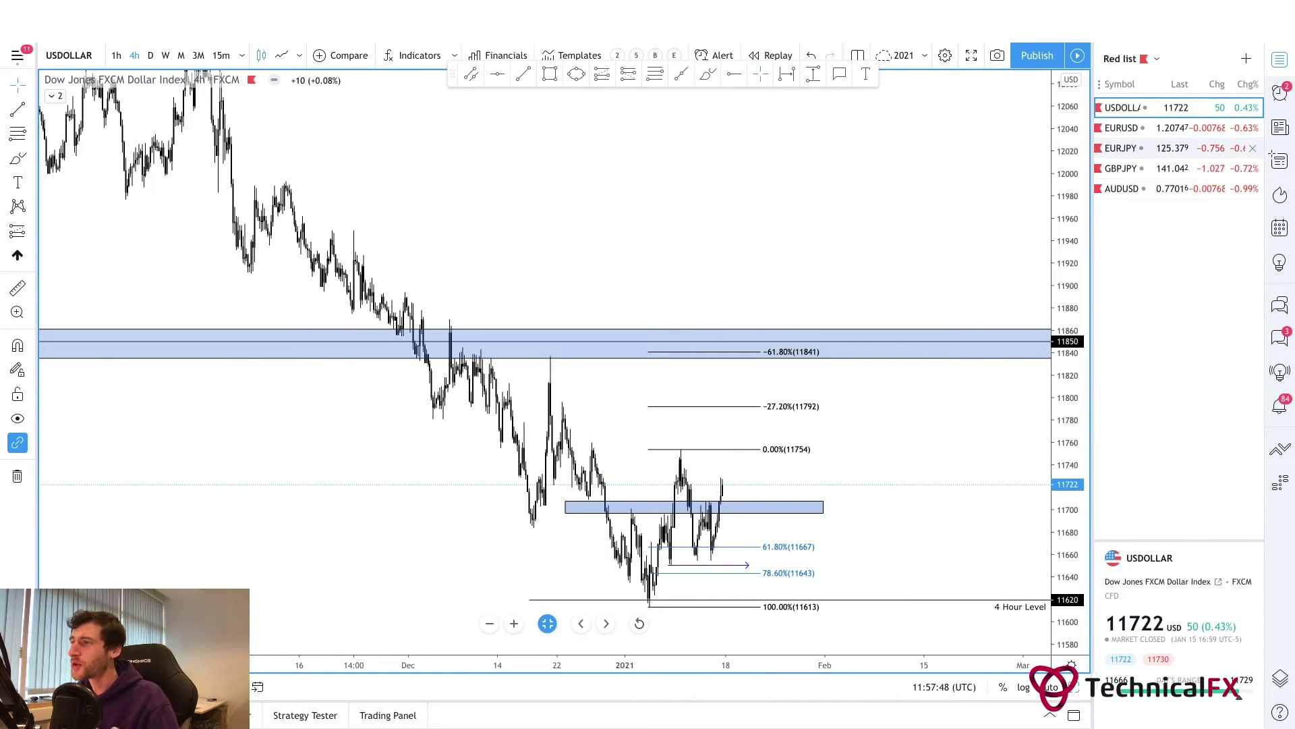
pyautogui.click(1123, 127)
pyautogui.moveTo(784, 269); pyautogui.dragTo(750, 301)
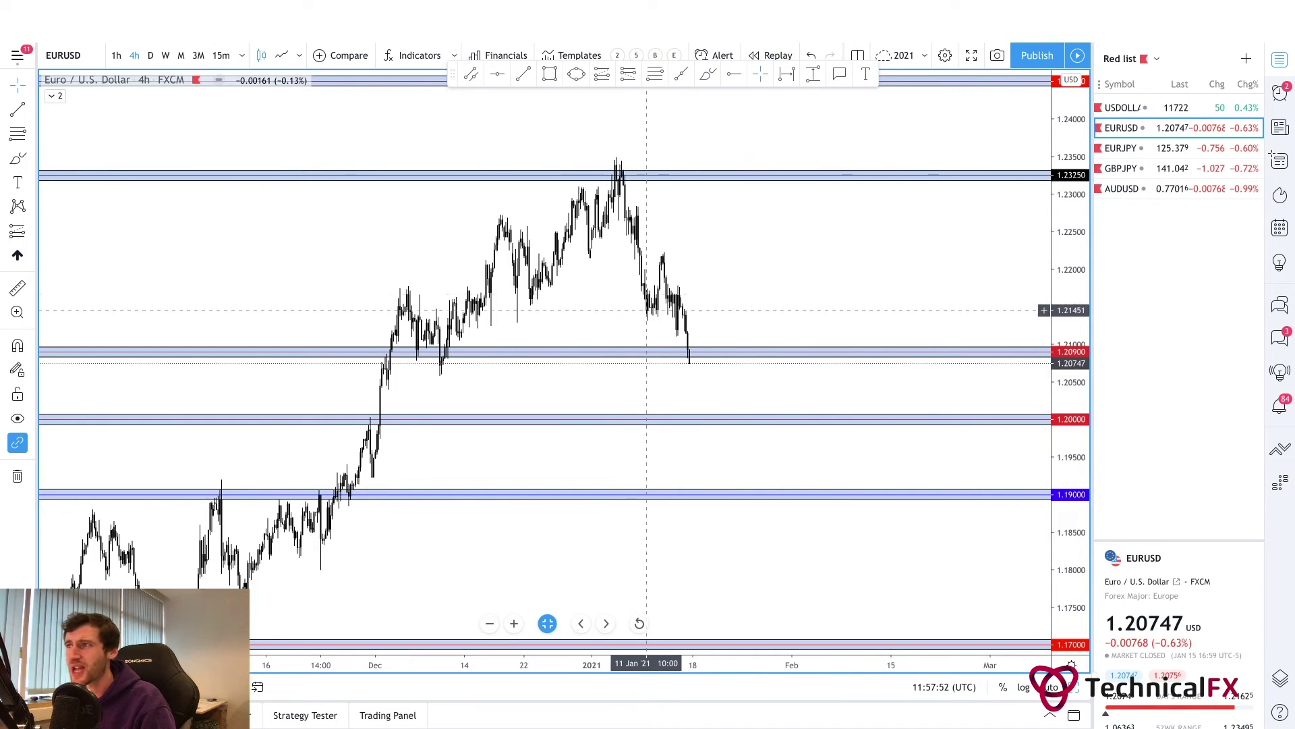
pyautogui.click(514, 624)
pyautogui.moveTo(491, 305); pyautogui.dragTo(830, 303)
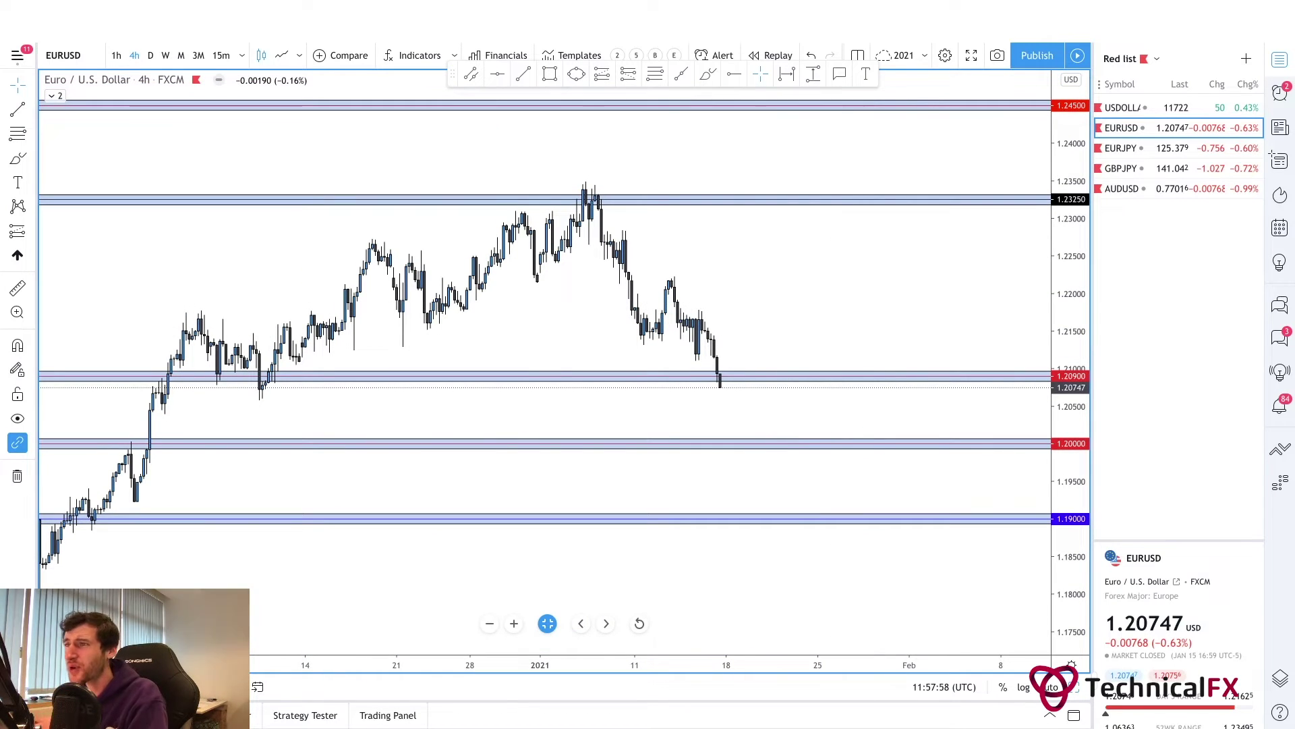
pyautogui.moveTo(800, 282); pyautogui.dragTo(800, 294)
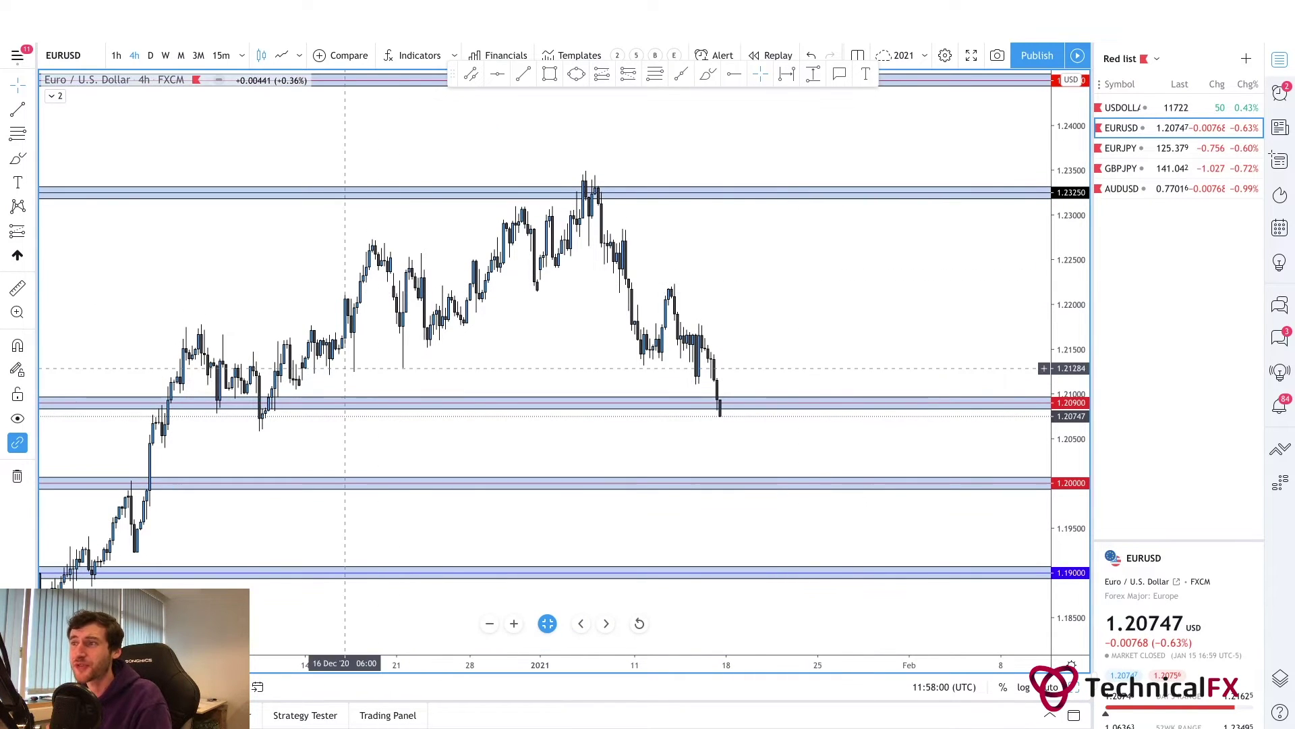
# - Draw a horizontal trend line under EURUSD's 11 January lows at about 1.213, extending to 14 January, and delete it
pyautogui.moveTo(541, 333); pyautogui.dragTo(568, 335)
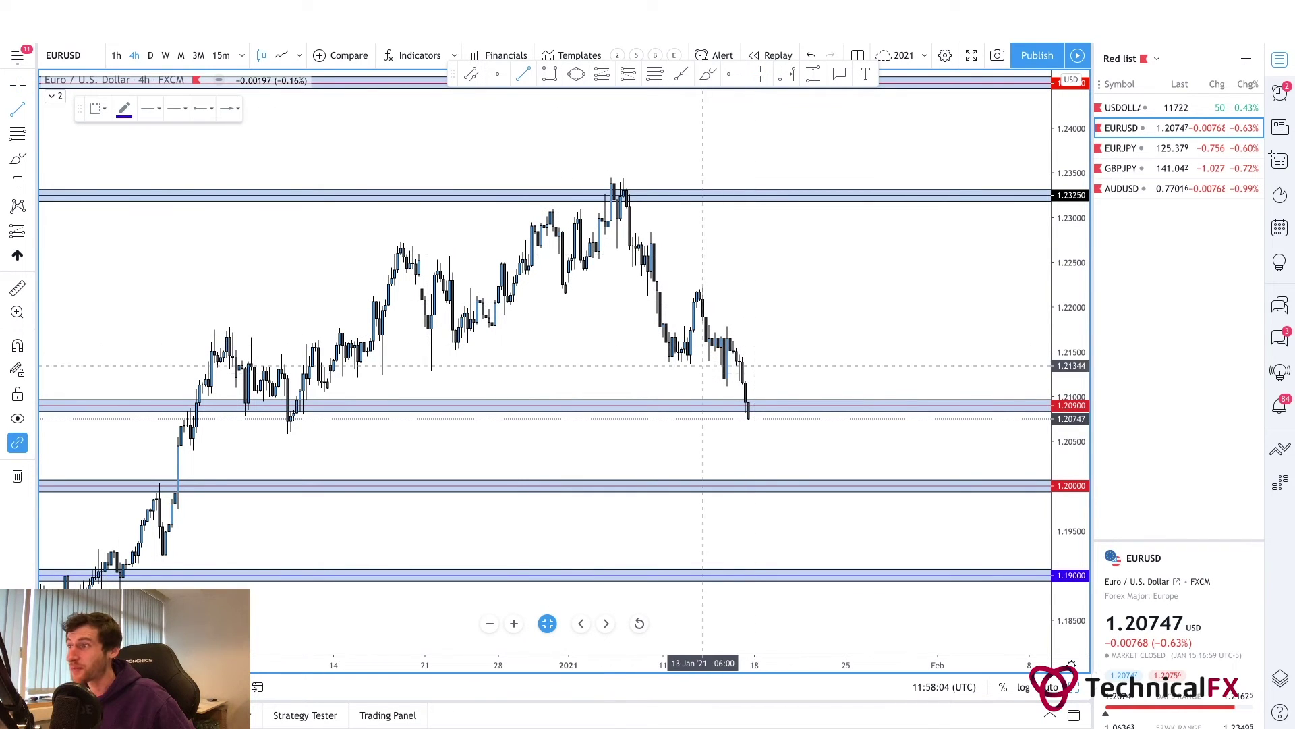
pyautogui.click(666, 370)
pyautogui.click(729, 369)
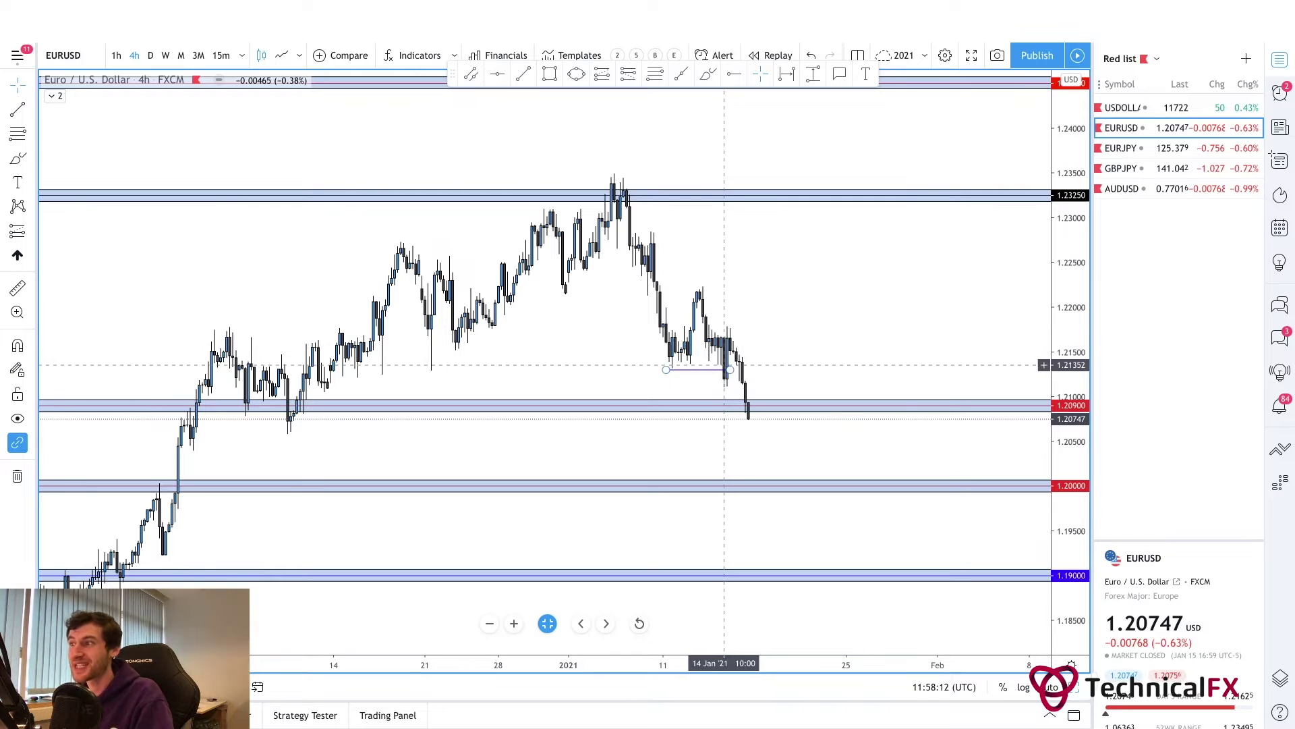
pyautogui.click(712, 369)
pyautogui.press('Delete')
pyautogui.moveTo(795, 346); pyautogui.dragTo(775, 349)
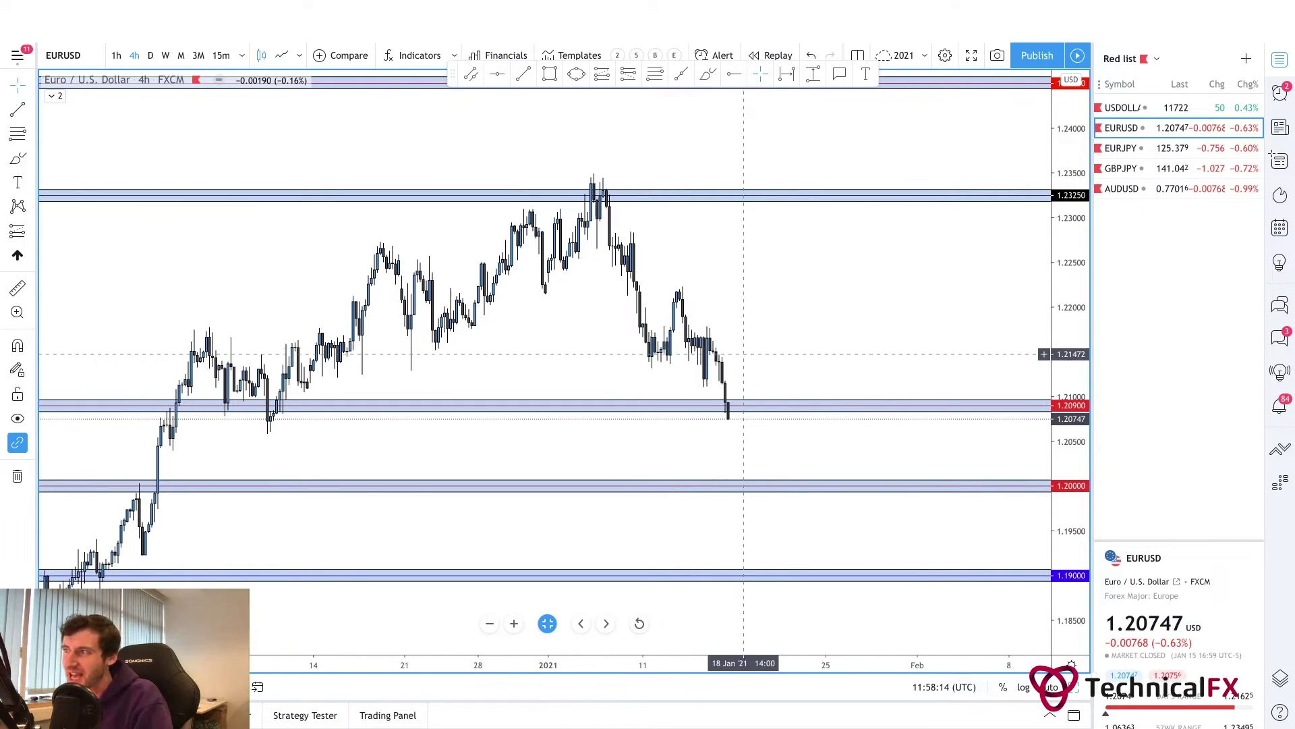
pyautogui.hscroll(3, 759, 324)
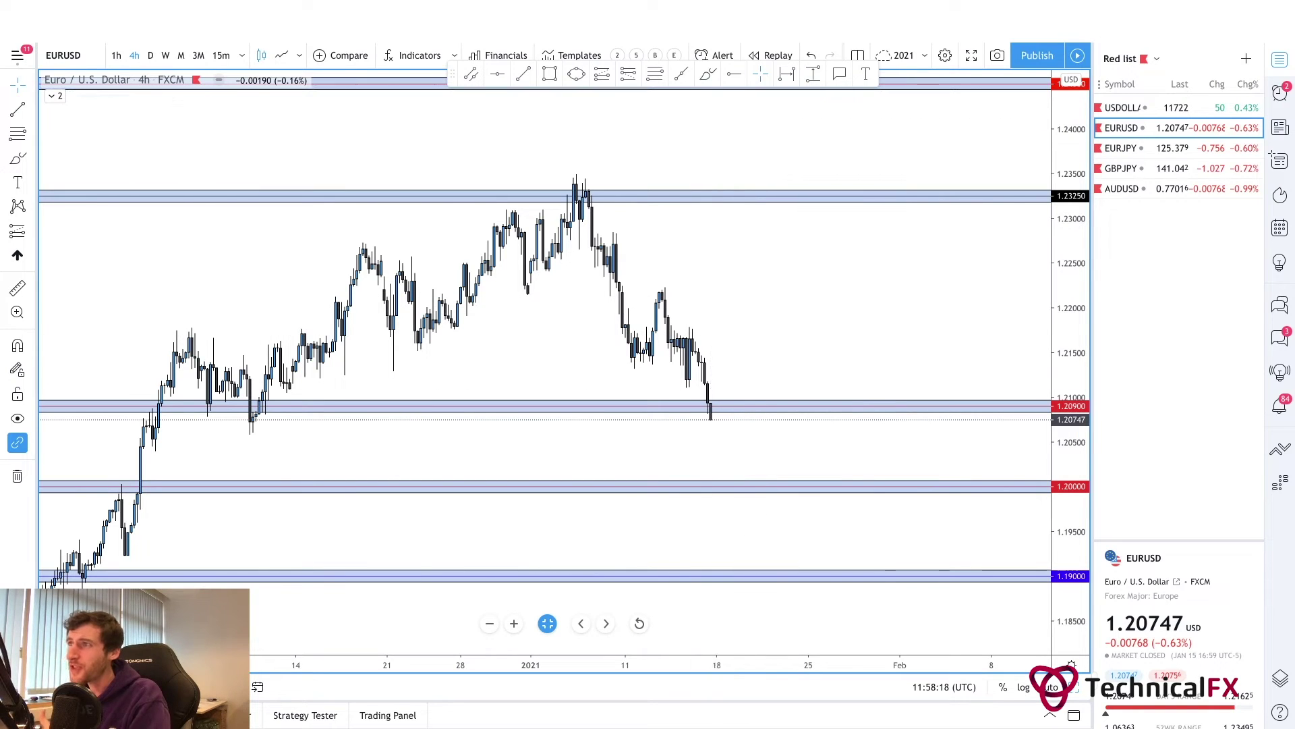
# - Brush a short mark at EURUSD's 14 January high near 1.217 and a stepped rise to about 1.240, and undo the strokes
pyautogui.click(708, 74)
pyautogui.moveTo(560, 189); pyautogui.dragTo(616, 190)
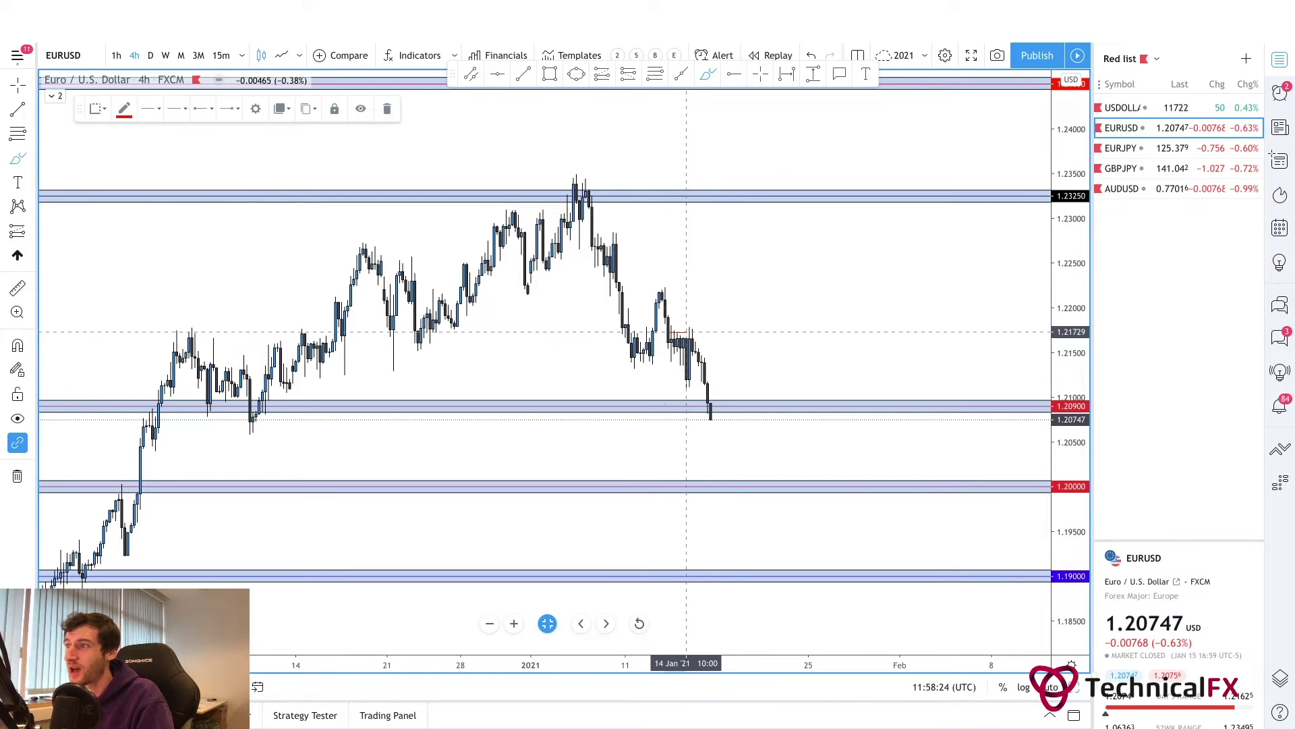
pyautogui.moveTo(690, 356)
pyautogui.mouseDown()
pyautogui.moveTo(705, 295)
pyautogui.moveTo(726, 318)
pyautogui.moveTo(792, 199)
pyautogui.moveTo(841, 221)
pyautogui.moveTo(876, 129)
pyautogui.mouseUp()
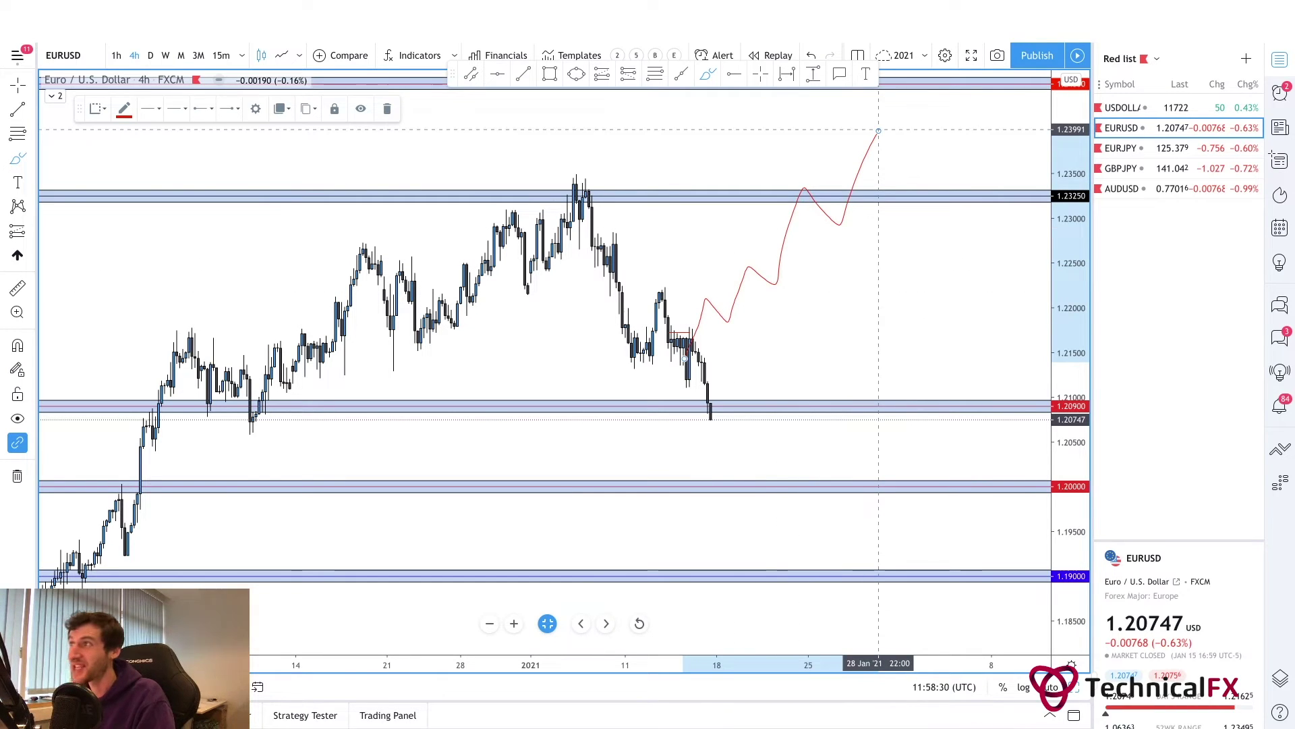
pyautogui.hotkey('ctrl', 'z')
pyautogui.hotkey('ctrl', 'z')
pyautogui.hotkey('ctrl', 'z')
pyautogui.hotkey('ctrl', 'z')
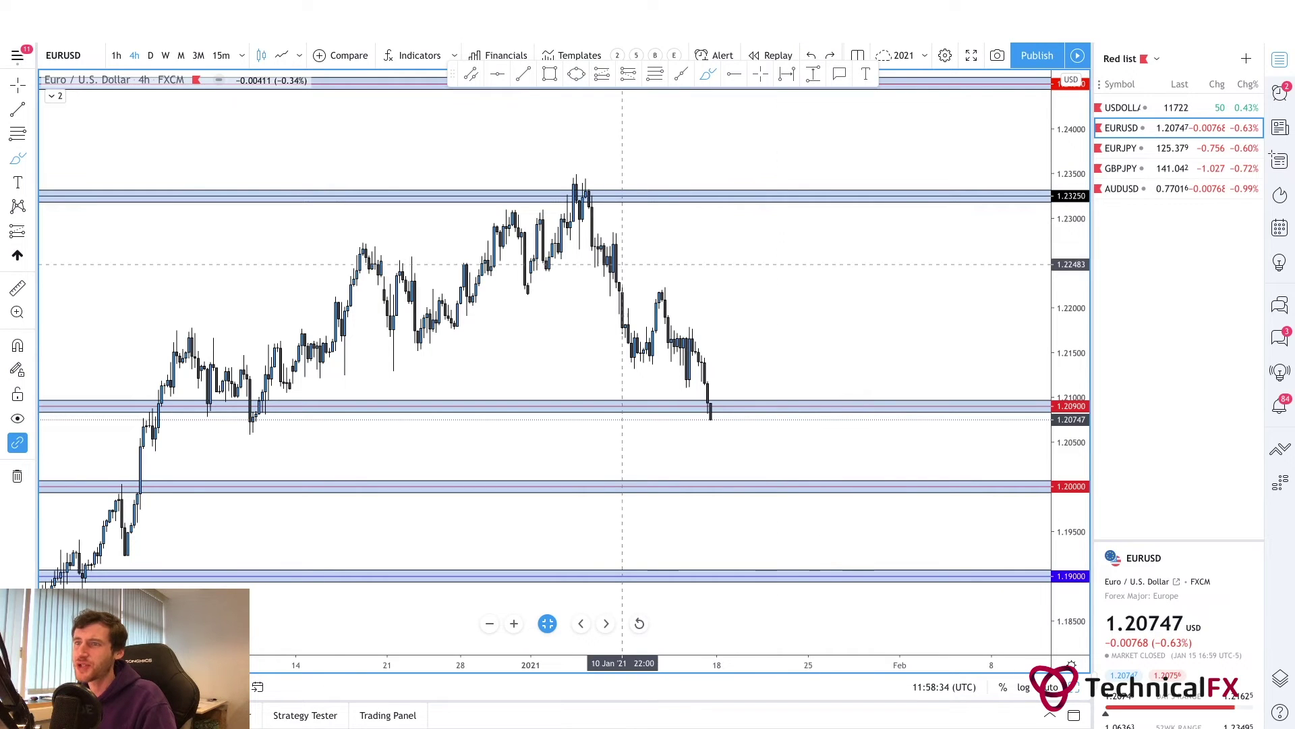
# - Circle the early-December area just above EURUSD's 1.20000 zone with the brush, and delete the circle
pyautogui.hscroll(-2, 625, 263)
pyautogui.moveTo(214, 455); pyautogui.dragTo(192, 459)
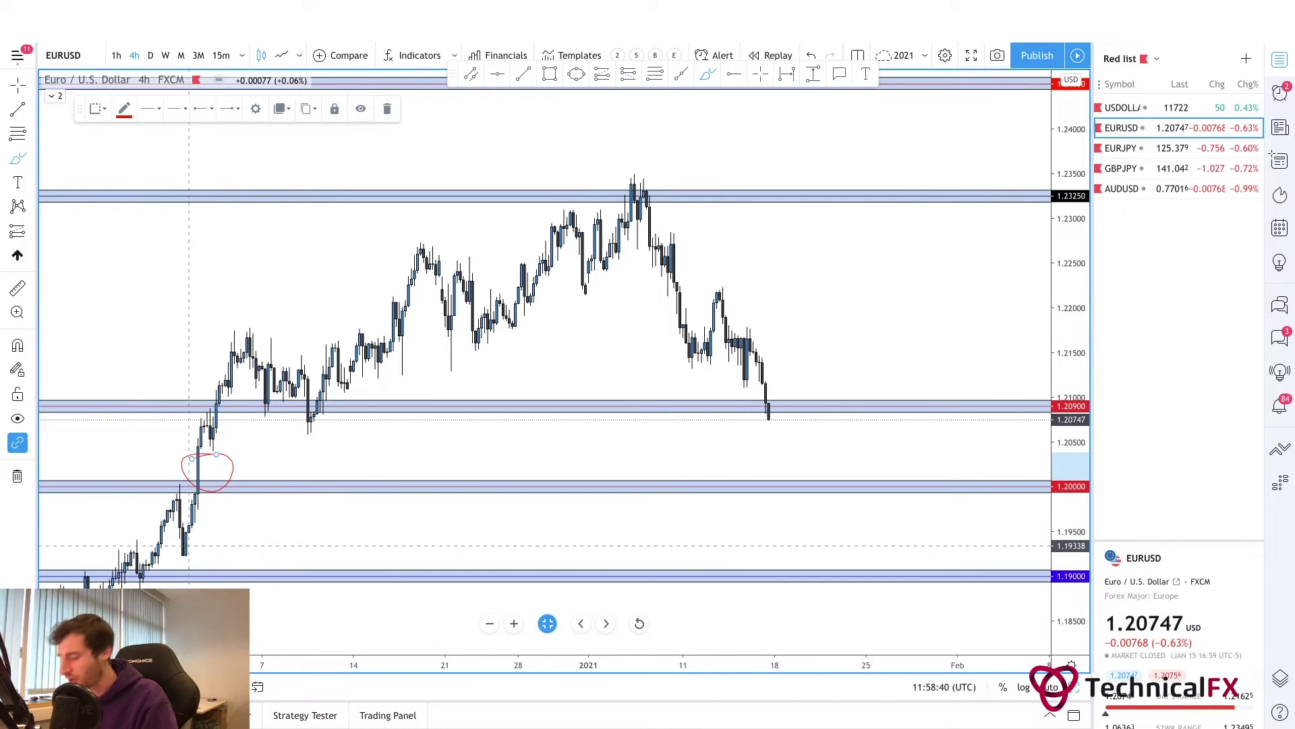
pyautogui.press('Delete')
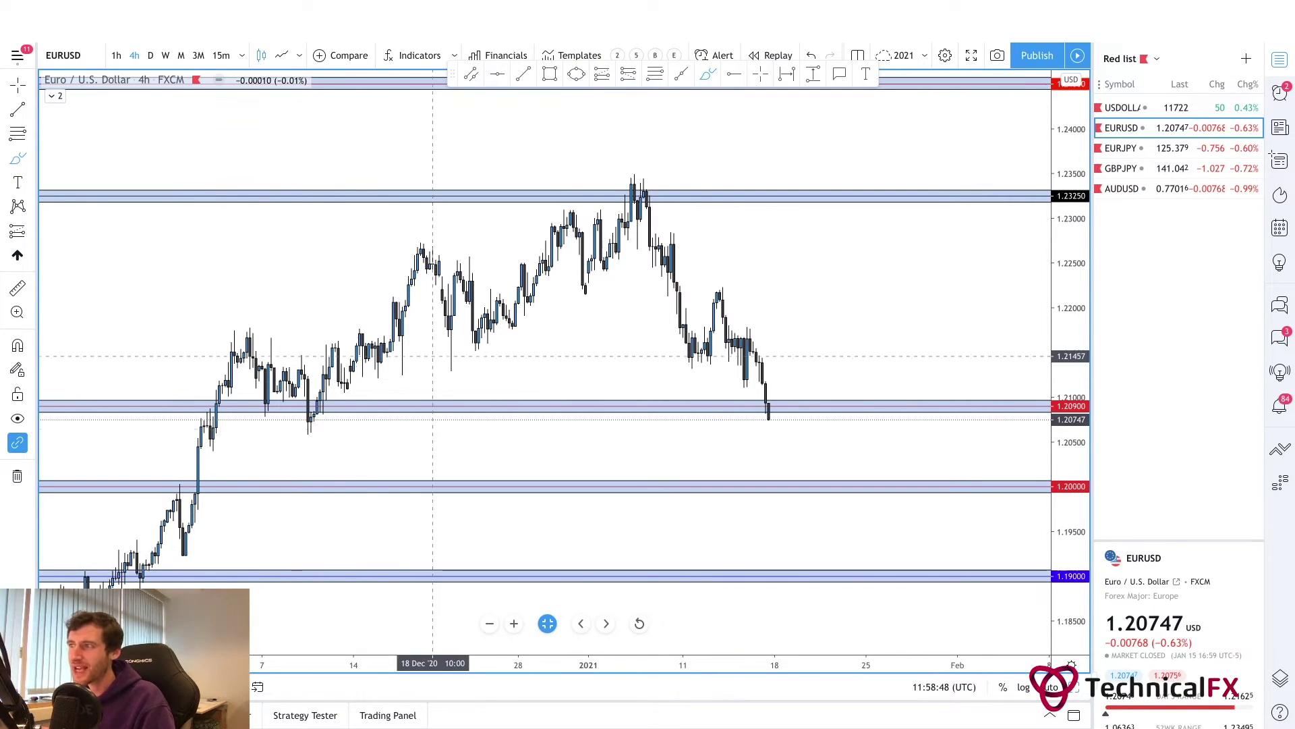
# - Brush a projected decline from EURUSD's 14 January high through the 1.20900 and 1.20000 zones to about 1.191, and delete it
pyautogui.hscroll(2, 432, 356)
pyautogui.click(721, 340)
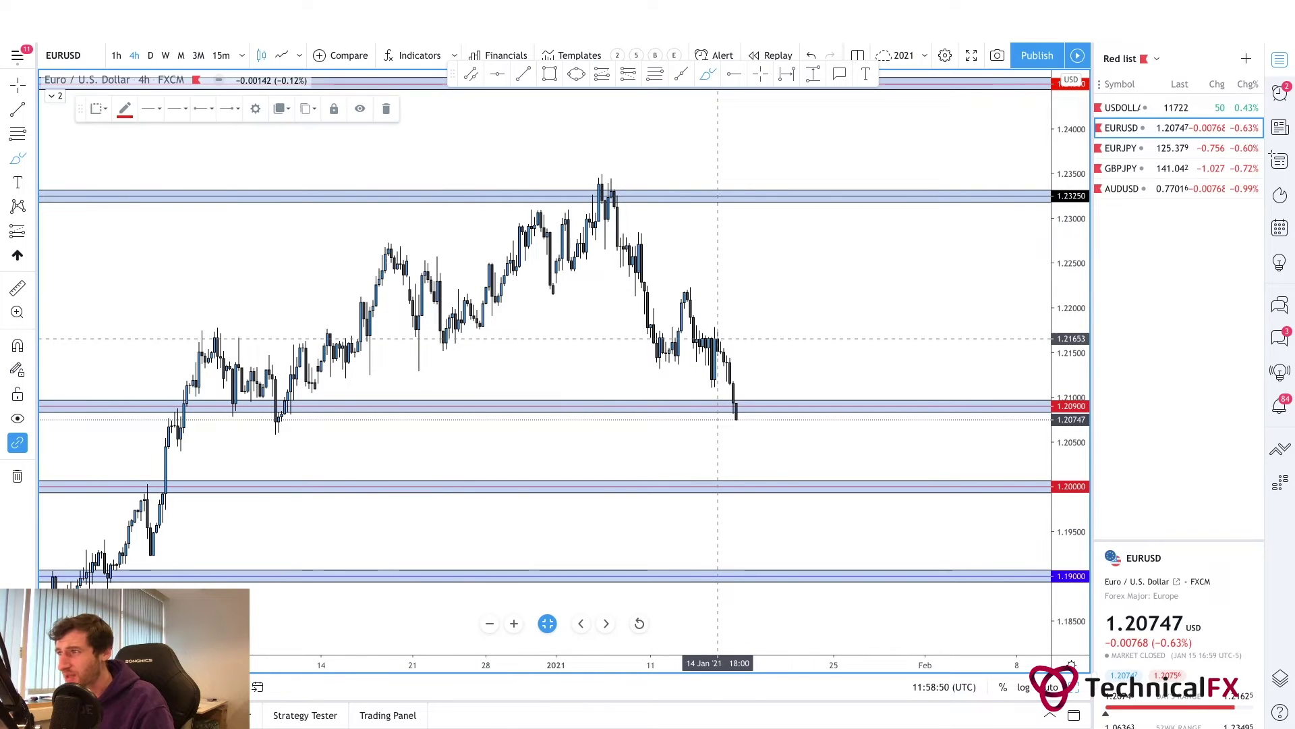
pyautogui.moveTo(782, 434)
pyautogui.mouseDown()
pyautogui.moveTo(801, 388)
pyautogui.moveTo(840, 464)
pyautogui.moveTo(852, 471)
pyautogui.moveTo(882, 448)
pyautogui.moveTo(922, 514)
pyautogui.moveTo(980, 565)
pyautogui.mouseUp()
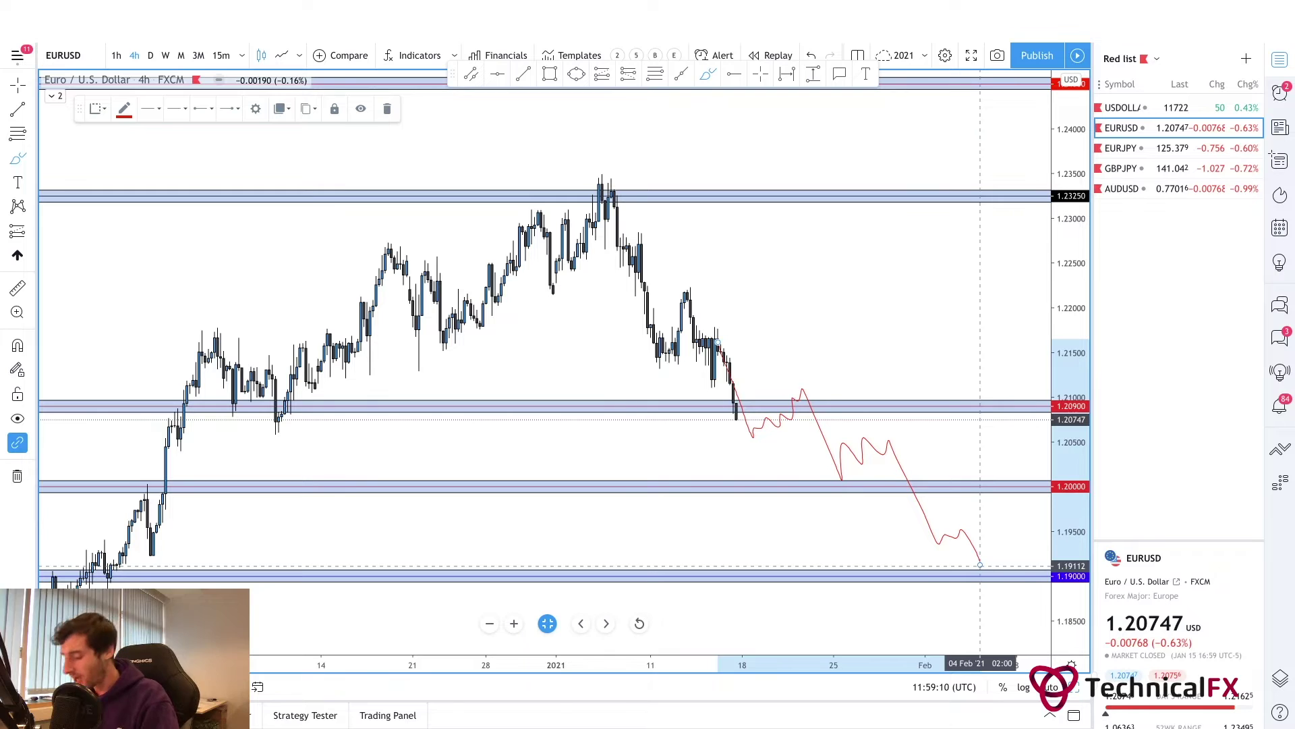
pyautogui.press('Delete')
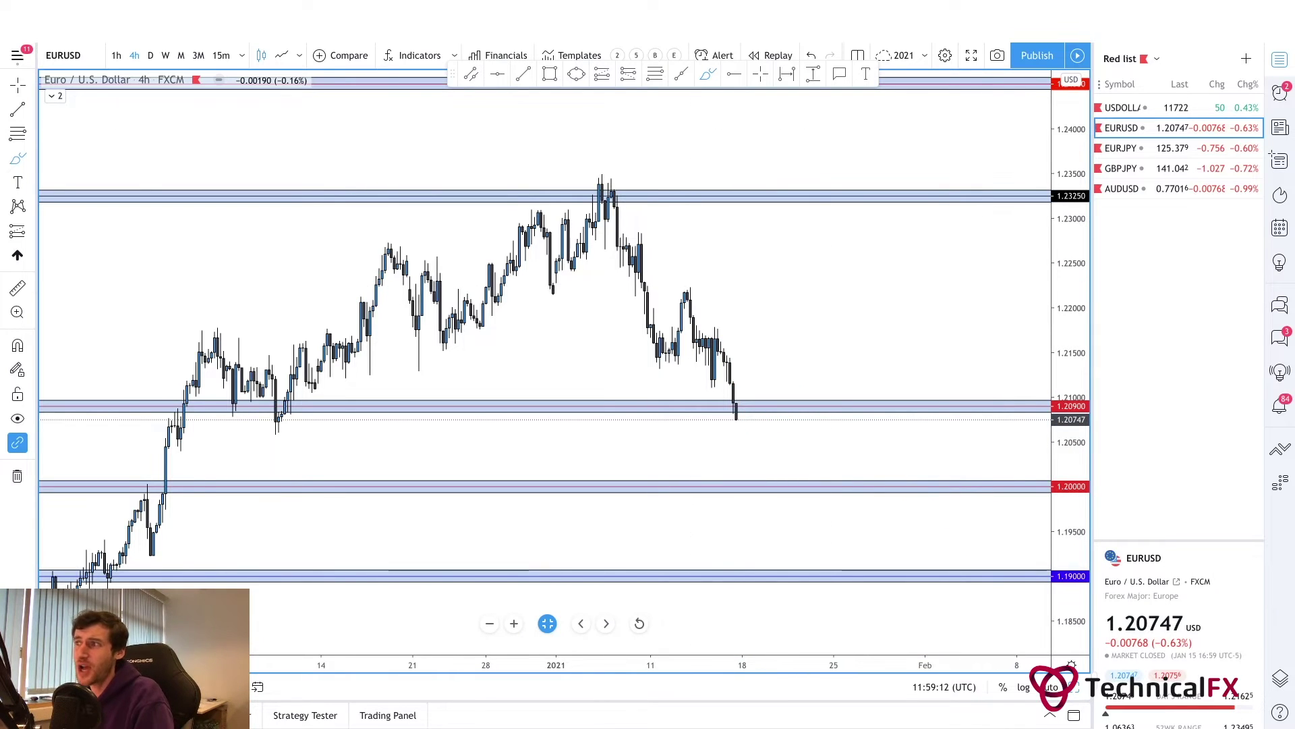
# - Brush a rebound from the 1.20900 zone stepping up to about 1.243, mark the last two swing highs, and undo the sketches
pyautogui.click(761, 73)
pyautogui.moveTo(782, 305); pyautogui.dragTo(761, 315)
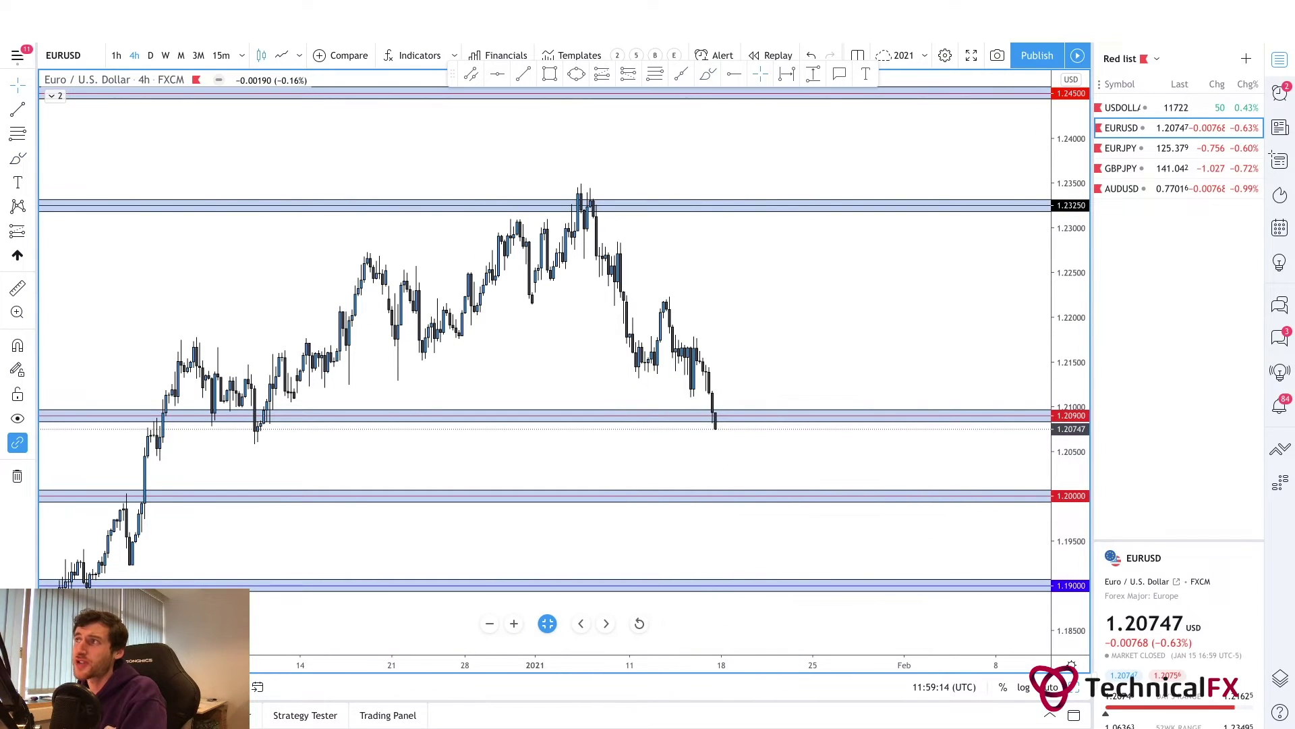
pyautogui.click(707, 73)
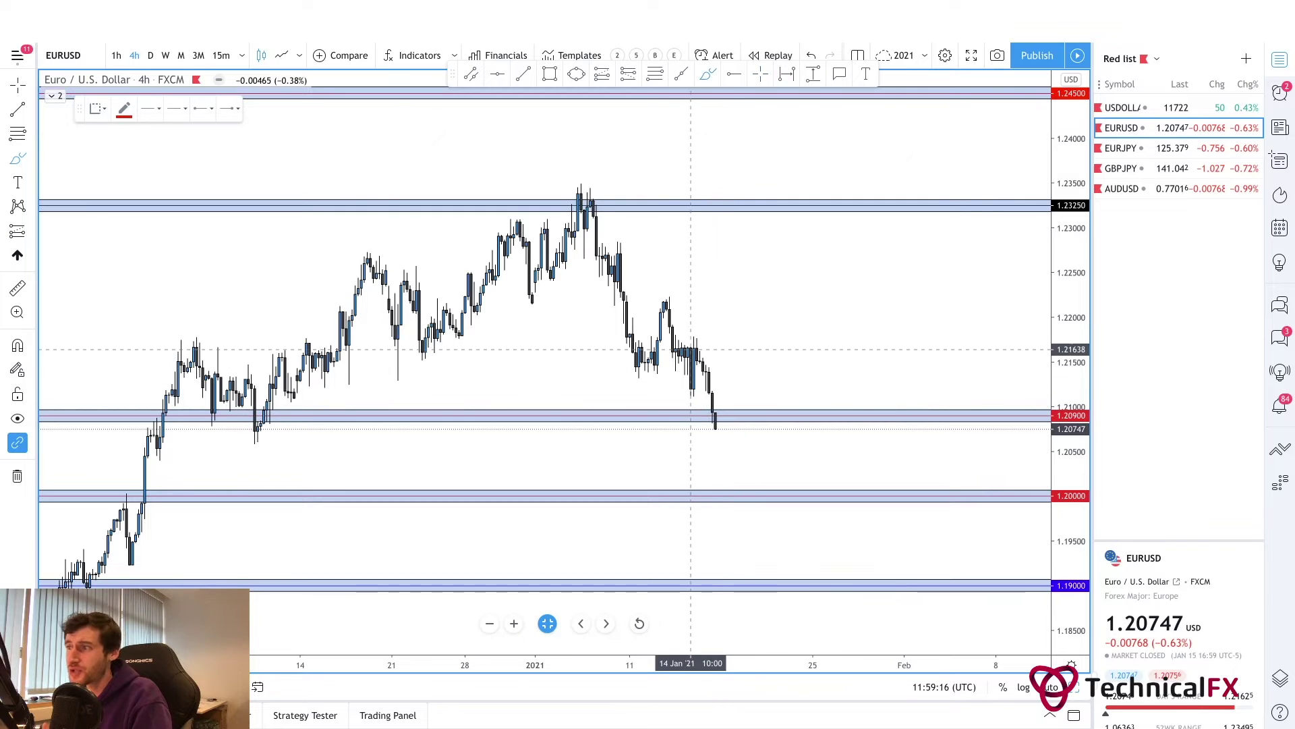
pyautogui.moveTo(694, 350)
pyautogui.mouseDown()
pyautogui.moveTo(719, 434)
pyautogui.moveTo(785, 303)
pyautogui.mouseUp()
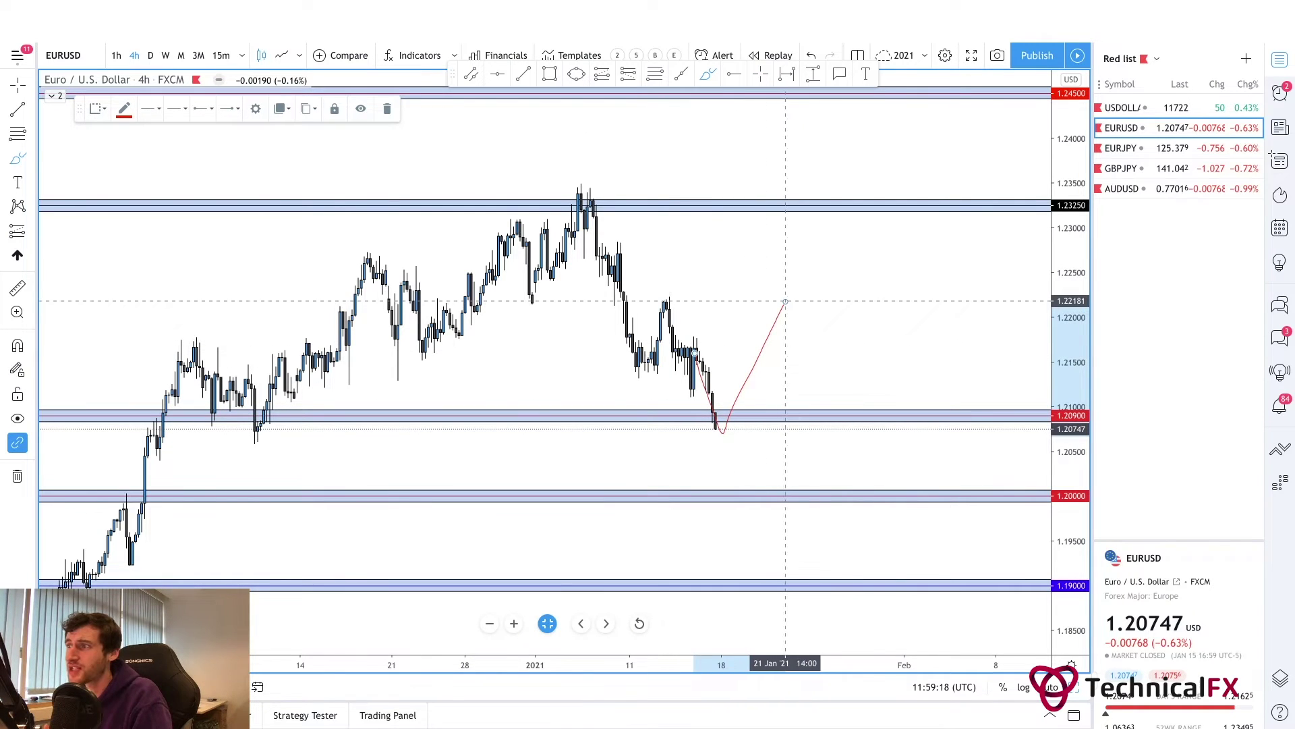
pyautogui.moveTo(690, 335); pyautogui.dragTo(737, 336)
pyautogui.moveTo(666, 299); pyautogui.dragTo(690, 299)
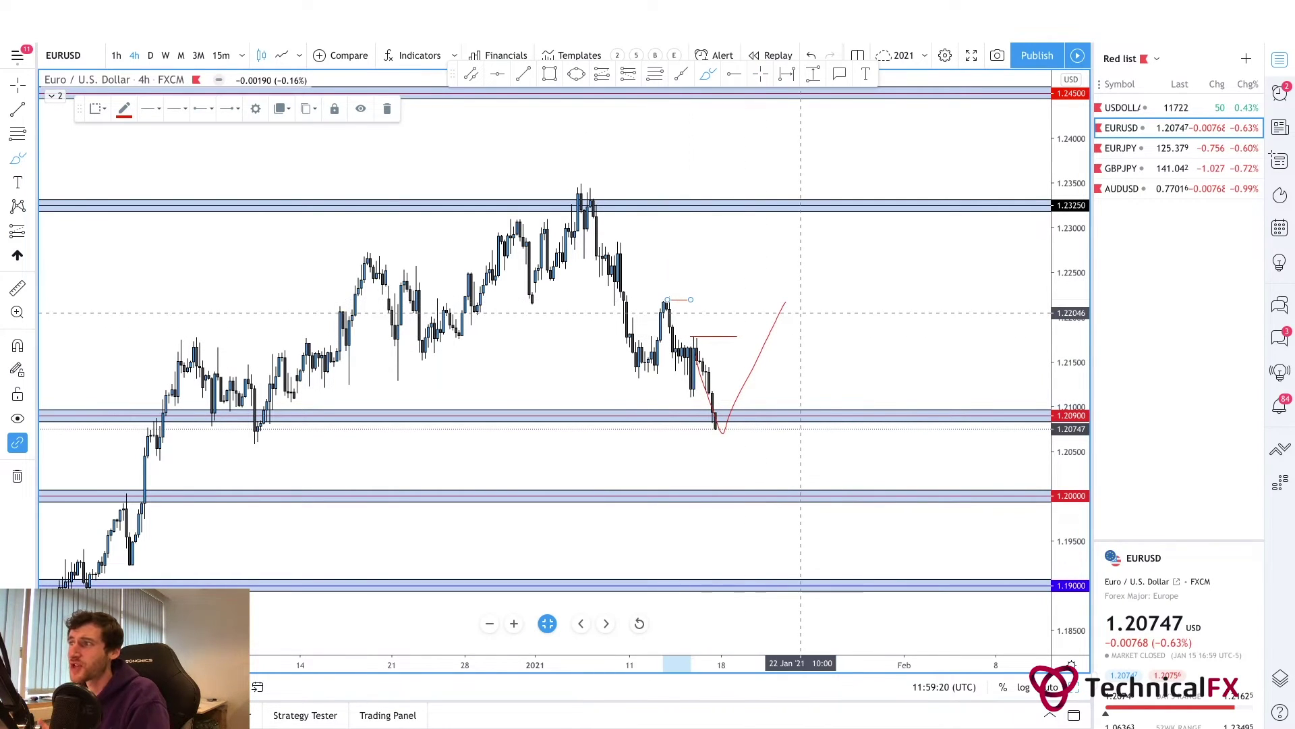
pyautogui.moveTo(780, 310)
pyautogui.mouseDown()
pyautogui.moveTo(791, 290)
pyautogui.moveTo(835, 360)
pyautogui.moveTo(868, 291)
pyautogui.moveTo(898, 330)
pyautogui.moveTo(925, 228)
pyautogui.moveTo(986, 111)
pyautogui.mouseUp()
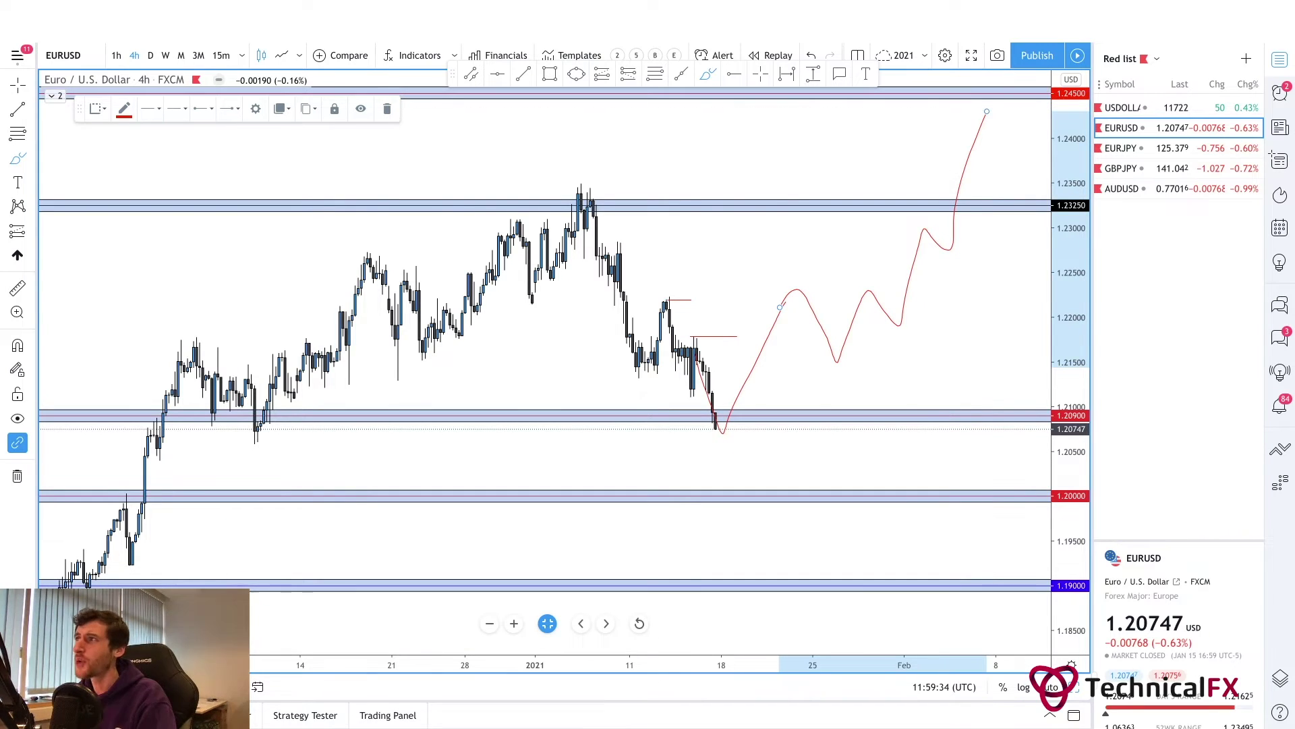
pyautogui.hotkey('ctrl', 'z')
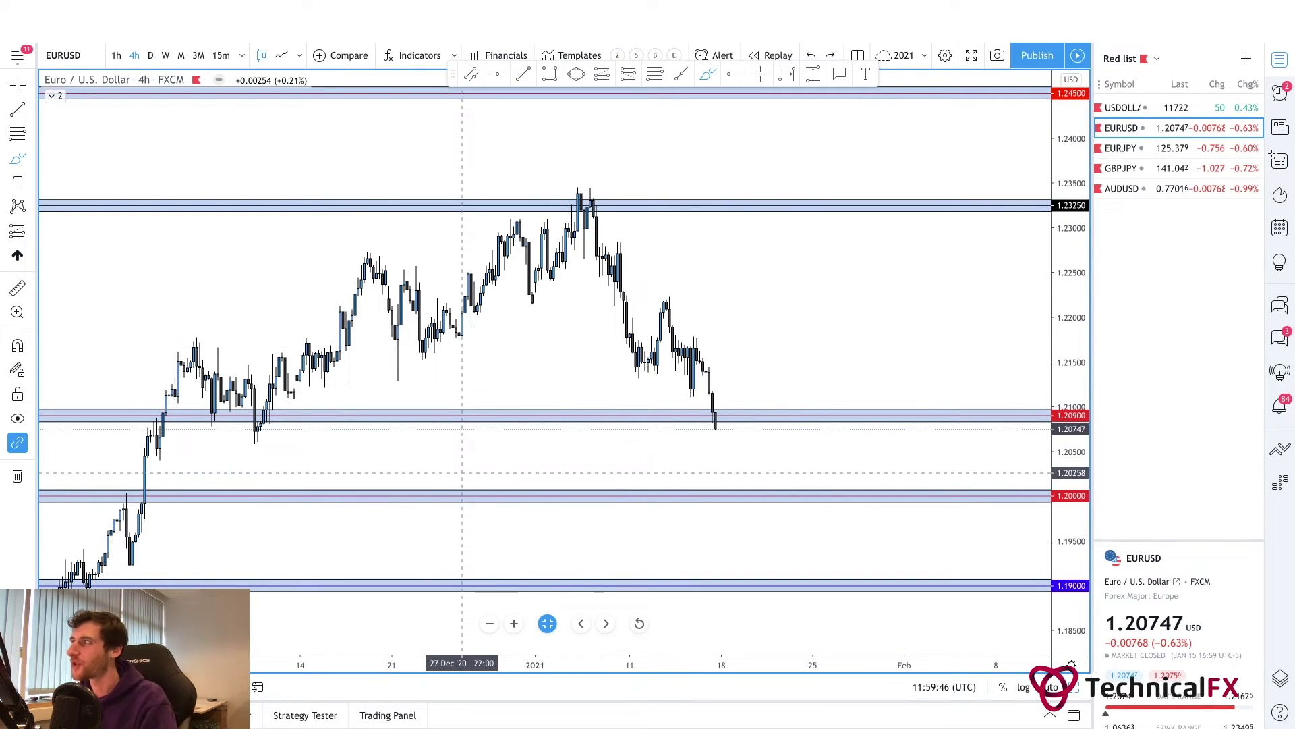
# - Switch the chart to EURJPY, brush a line at its late-December high and a circle beside the 8 January peak, and clear both
pyautogui.press('space')
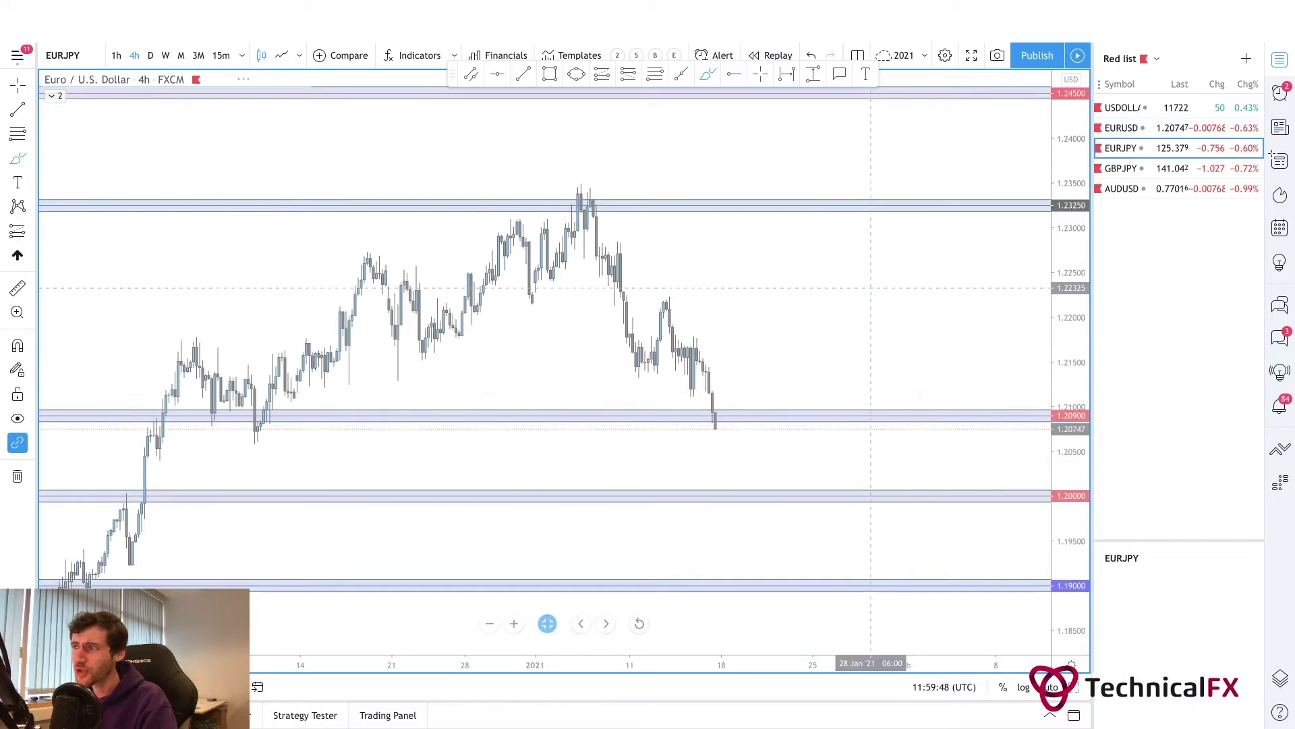
pyautogui.moveTo(492, 236); pyautogui.dragTo(582, 233)
pyautogui.moveTo(562, 158)
pyautogui.mouseDown()
pyautogui.moveTo(739, 152)
pyautogui.moveTo(702, 128)
pyautogui.mouseUp()
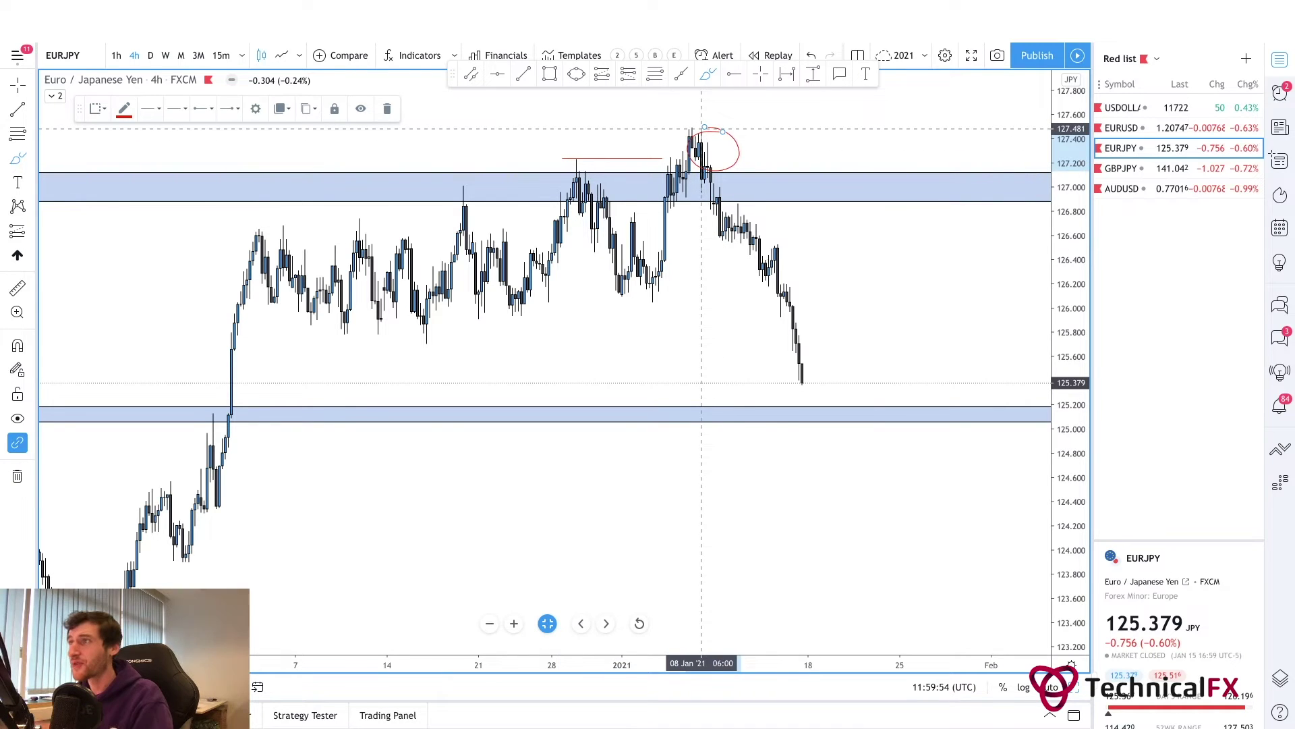
pyautogui.press('Delete')
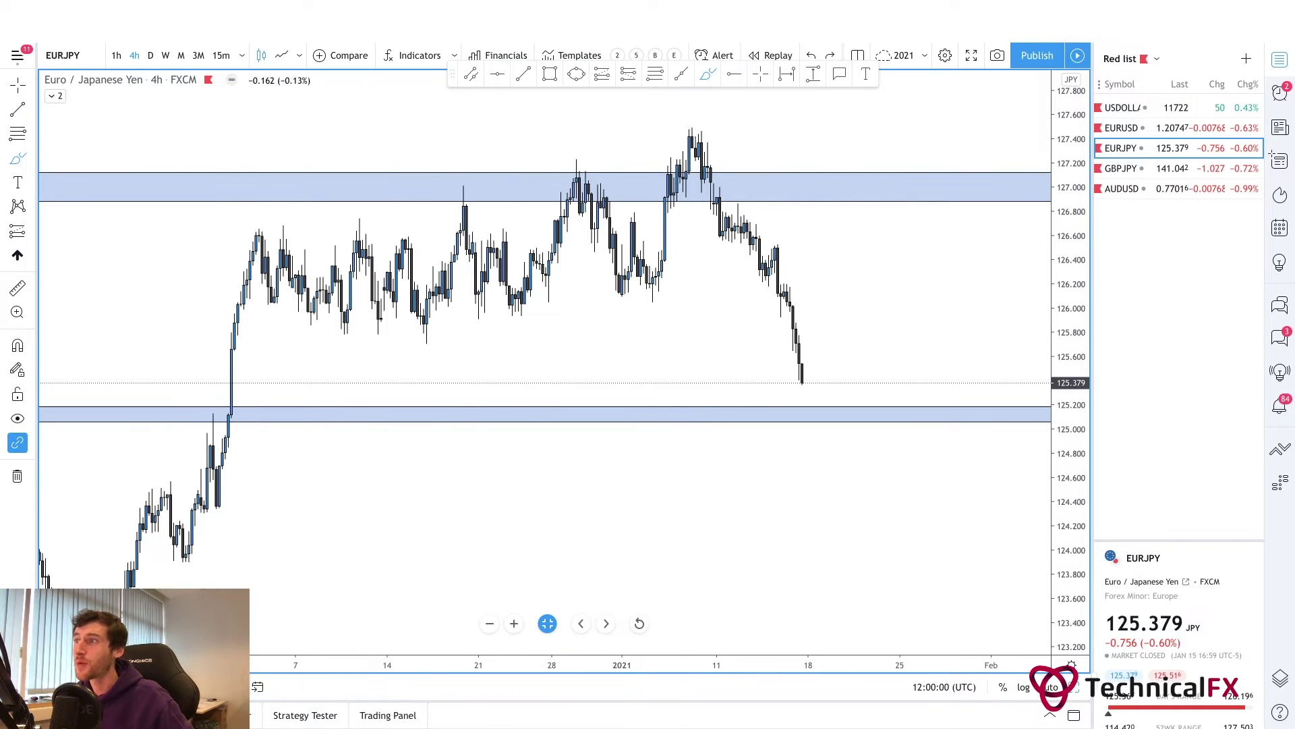
# - Draw horizontal arrows under EURJPY's rising December lows at about 125.7, 125.924 and 126.102, and delete them
pyautogui.moveTo(619, 297)
pyautogui.mouseDown()
pyautogui.moveTo(765, 295)
pyautogui.moveTo(714, 269)
pyautogui.moveTo(694, 292)
pyautogui.moveTo(576, 330)
pyautogui.moveTo(576, 317)
pyautogui.mouseUp()
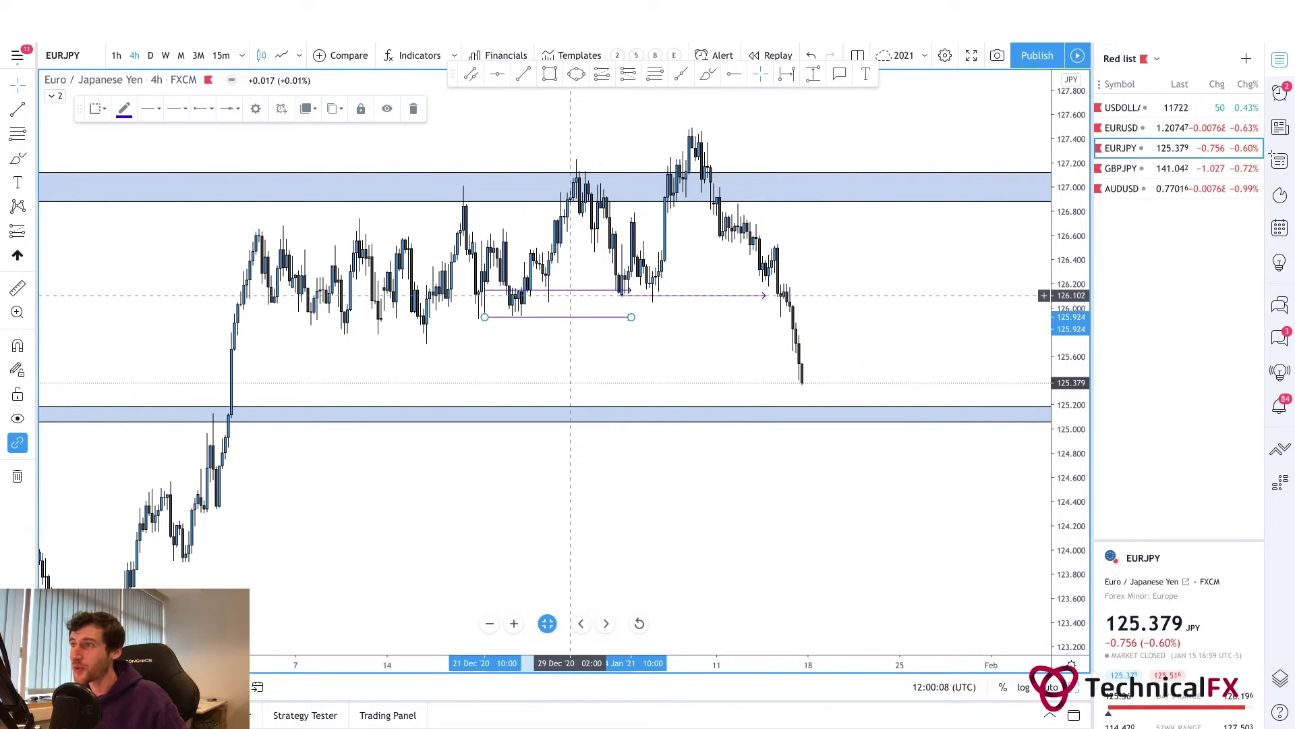
pyautogui.moveTo(570, 289); pyautogui.dragTo(509, 364)
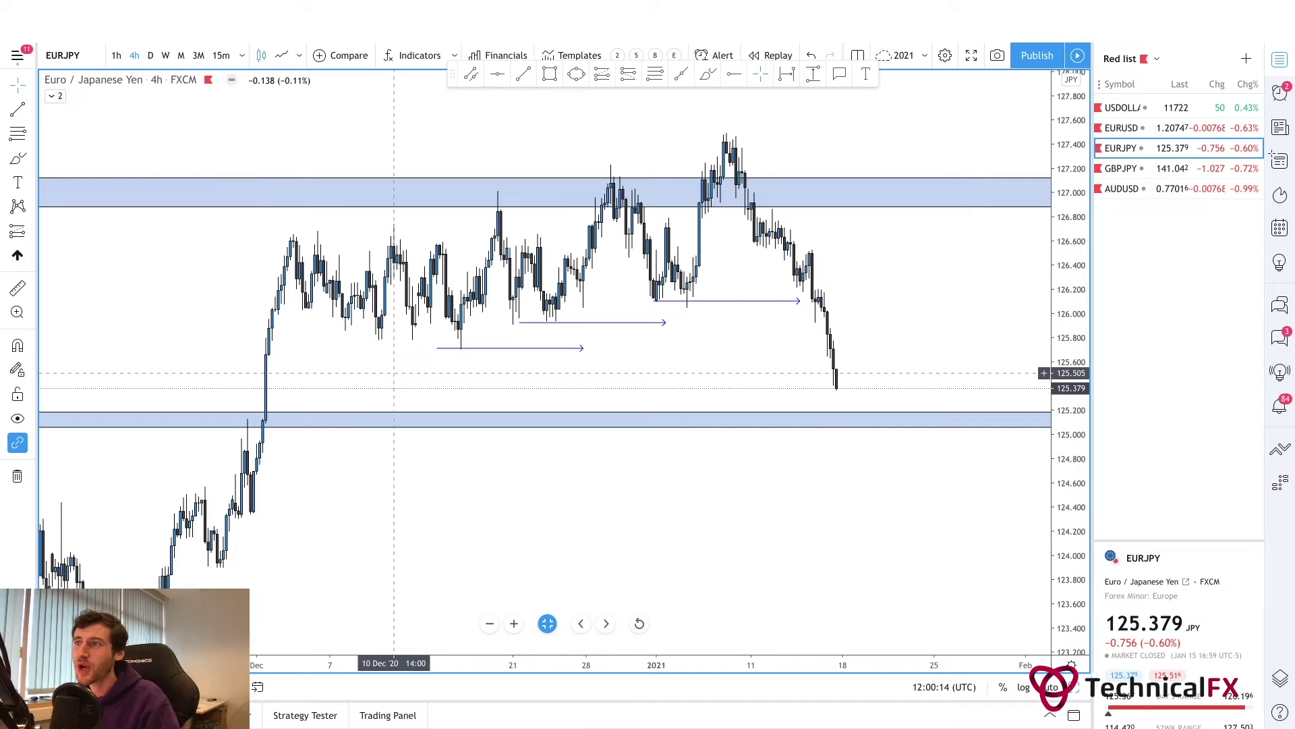
pyautogui.moveTo(643, 343); pyautogui.dragTo(620, 350)
pyautogui.moveTo(519, 354); pyautogui.dragTo(697, 307)
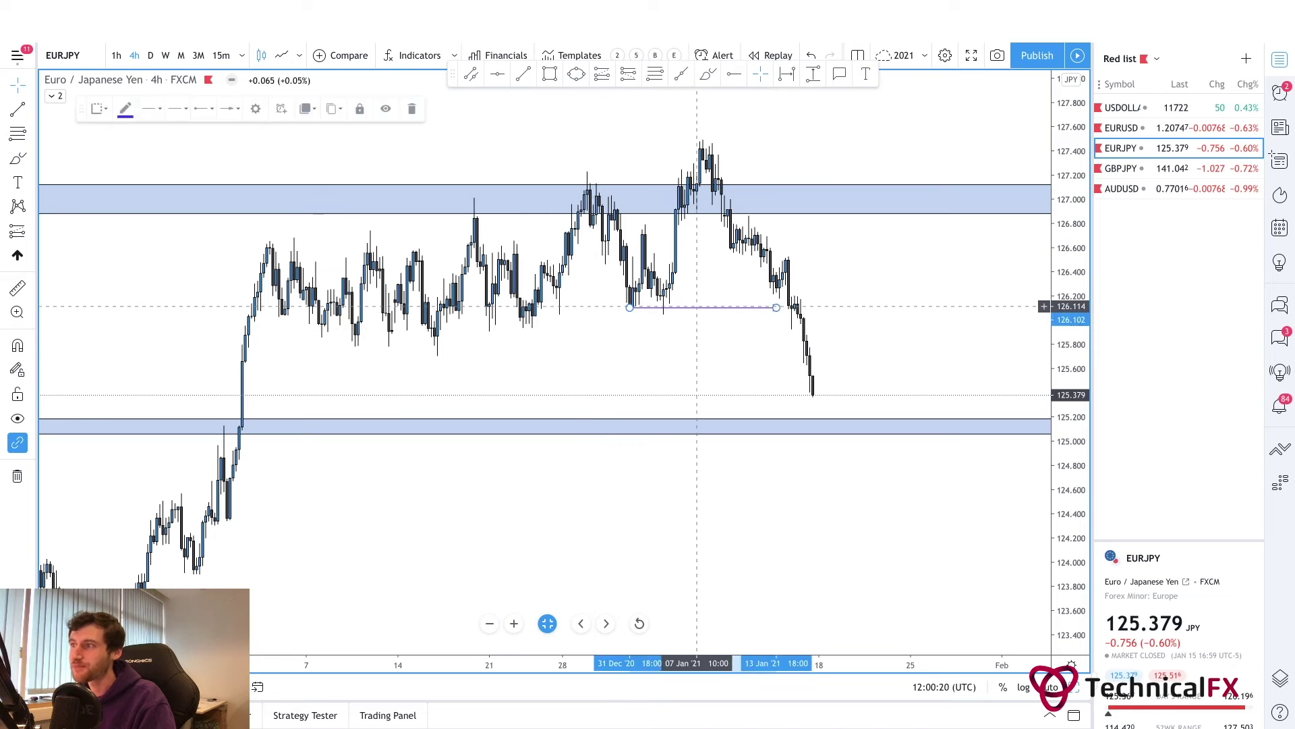
# - Switch EURJPY to the daily timeframe and bring its marked zones from about 123.000 to 129.000 into view
pyautogui.click(150, 55)
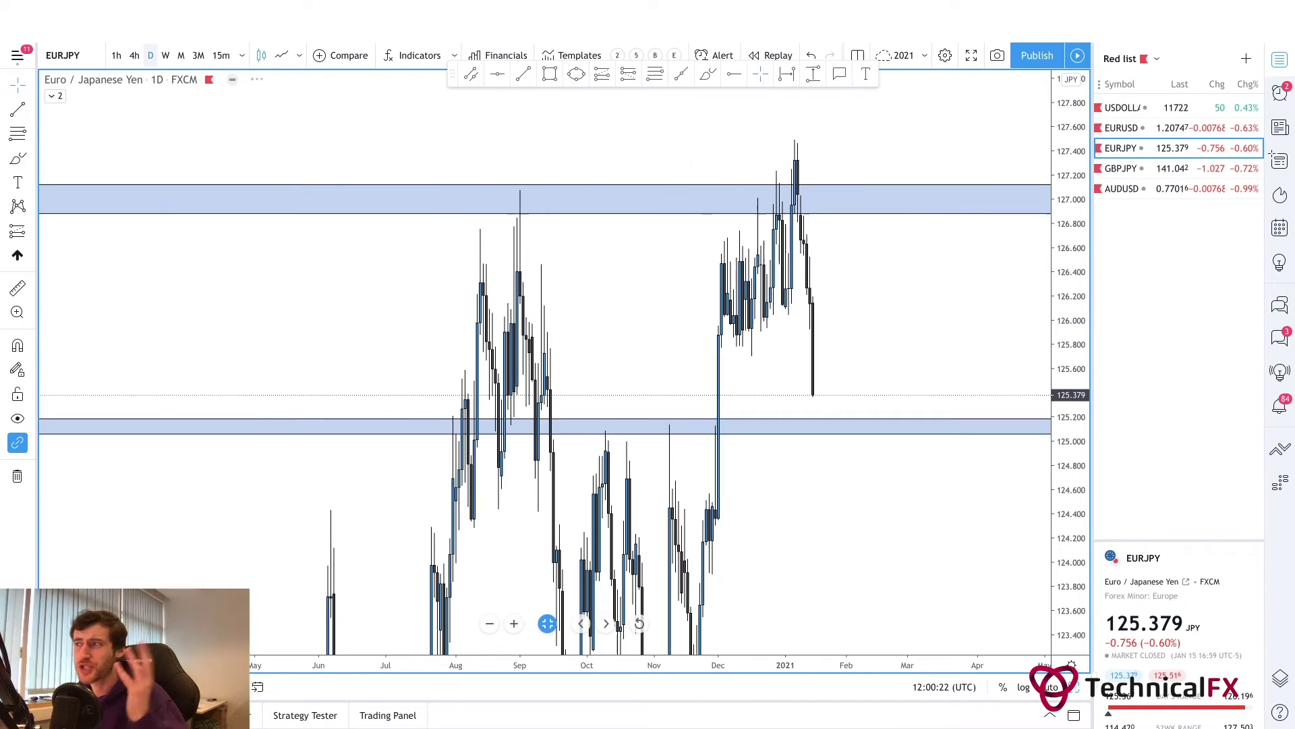
pyautogui.moveTo(926, 338); pyautogui.dragTo(820, 338)
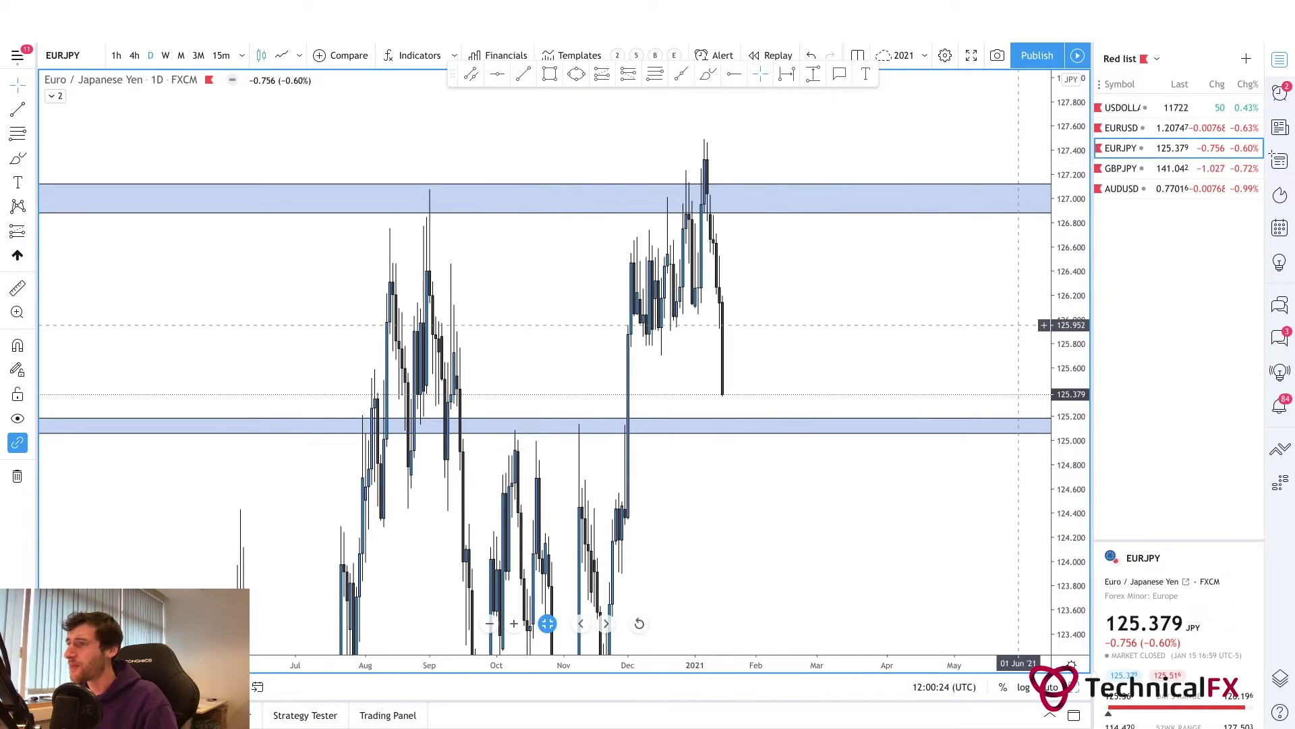
pyautogui.moveTo(1070, 332); pyautogui.dragTo(1070, 510)
pyautogui.moveTo(795, 483); pyautogui.dragTo(748, 485)
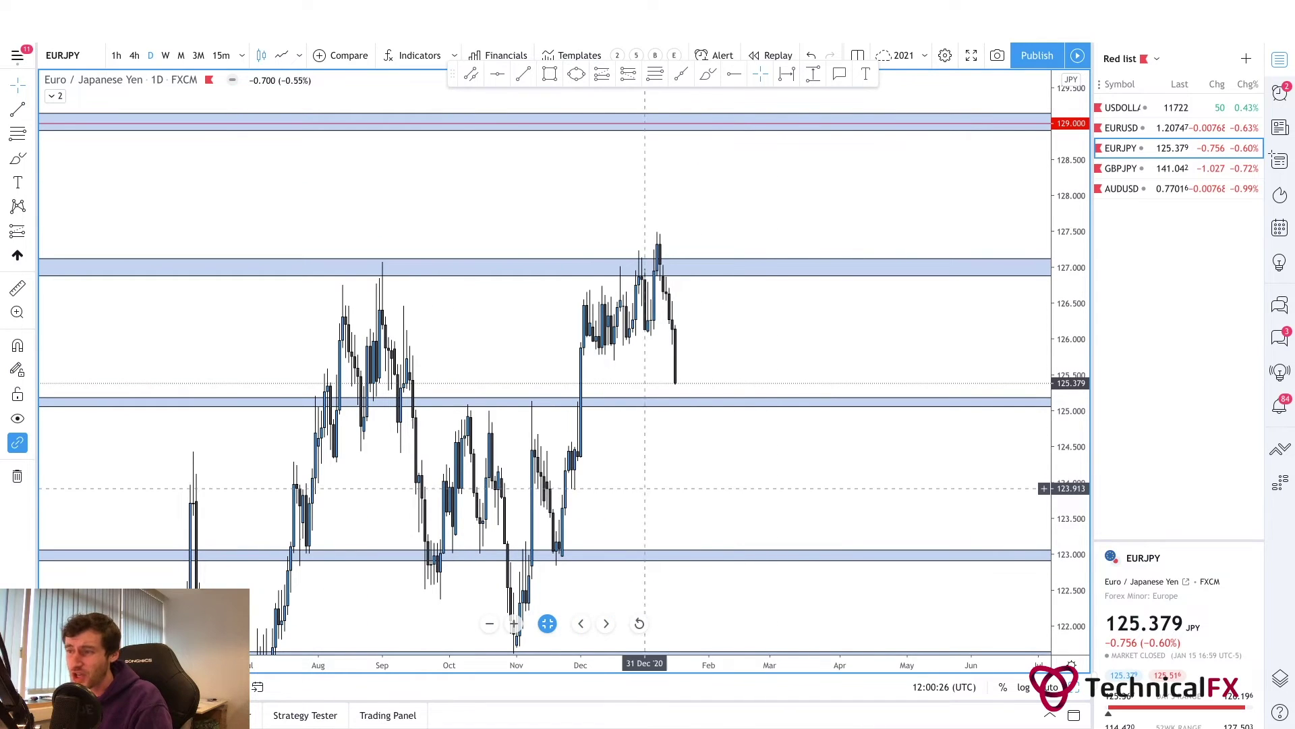
pyautogui.click(514, 623)
pyautogui.moveTo(551, 466); pyautogui.dragTo(699, 463)
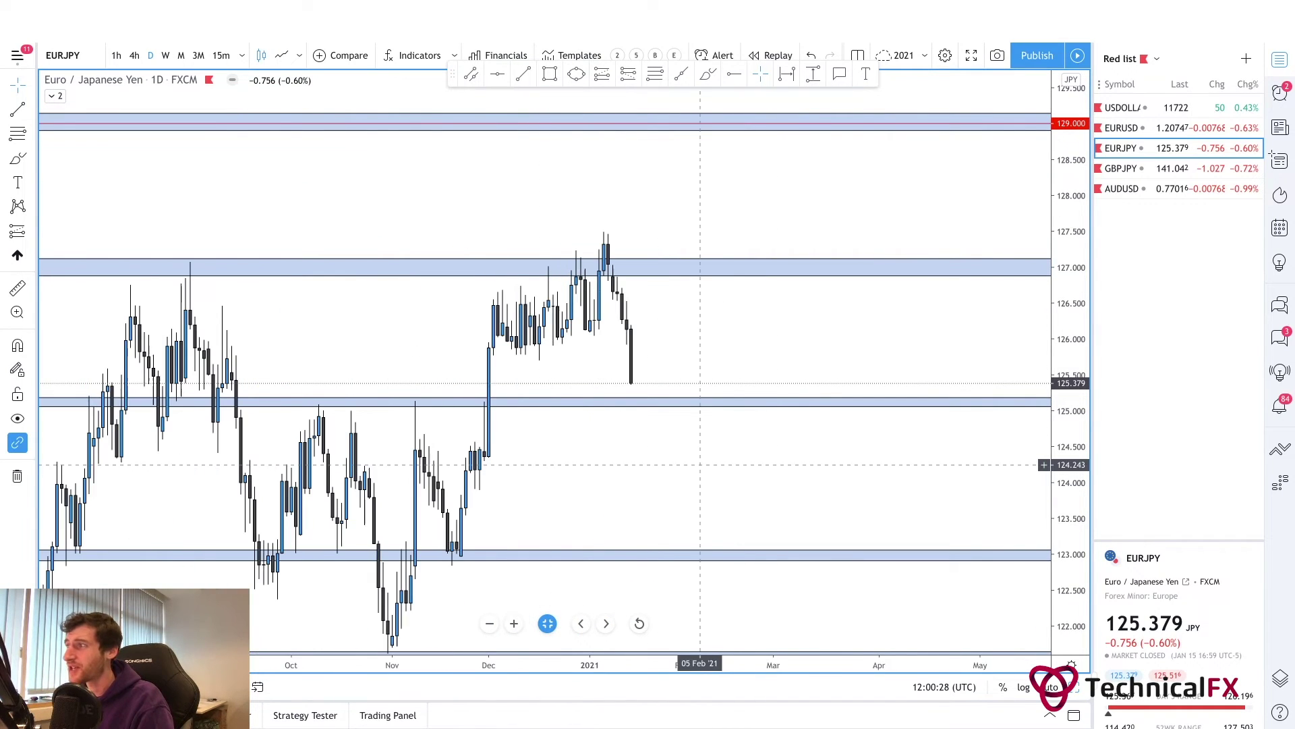
pyautogui.moveTo(837, 348)
pyautogui.mouseDown()
pyautogui.moveTo(853, 348)
pyautogui.moveTo(825, 351)
pyautogui.mouseUp()
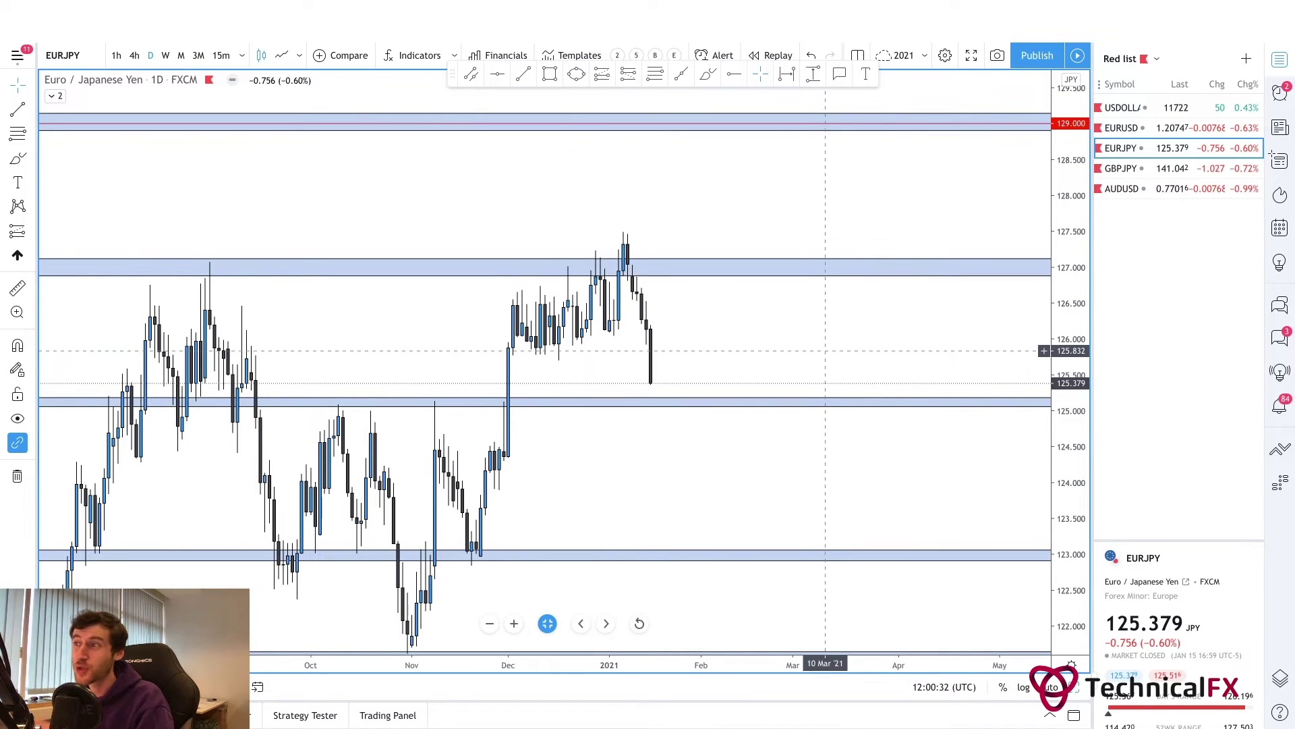
pyautogui.moveTo(722, 354); pyautogui.dragTo(737, 353)
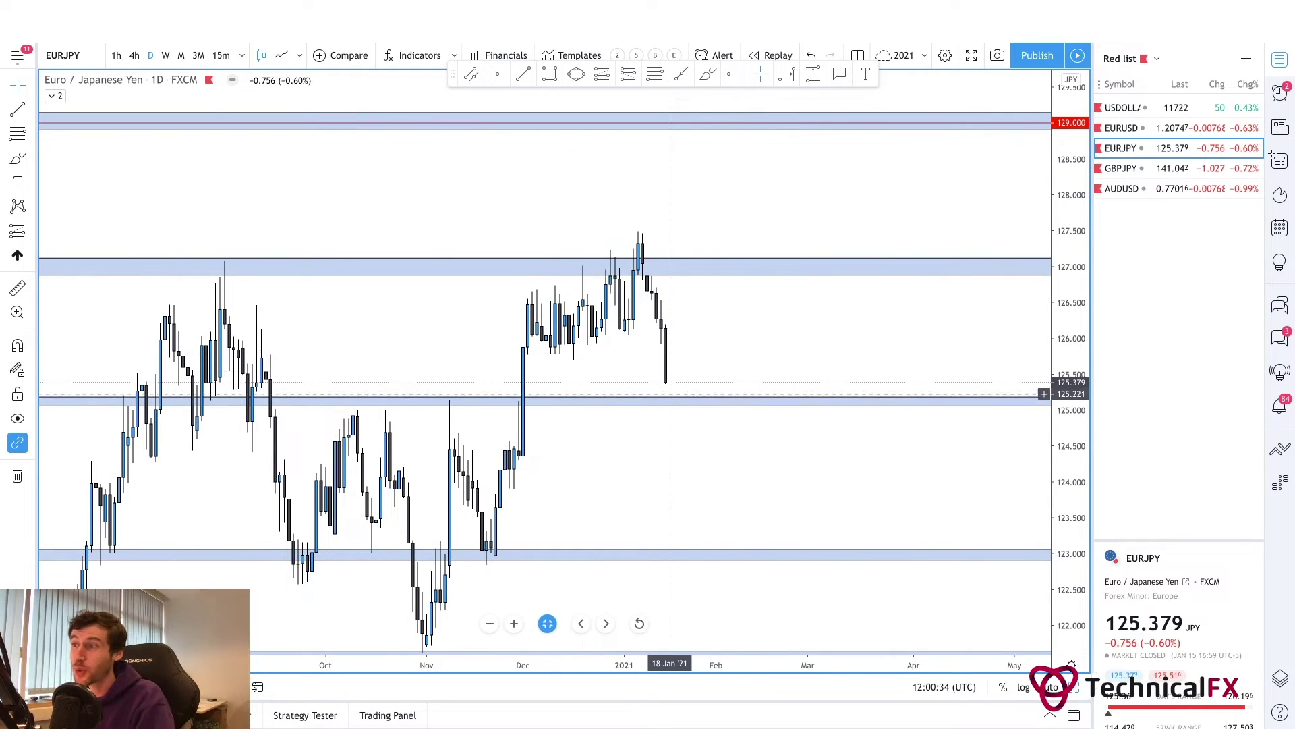
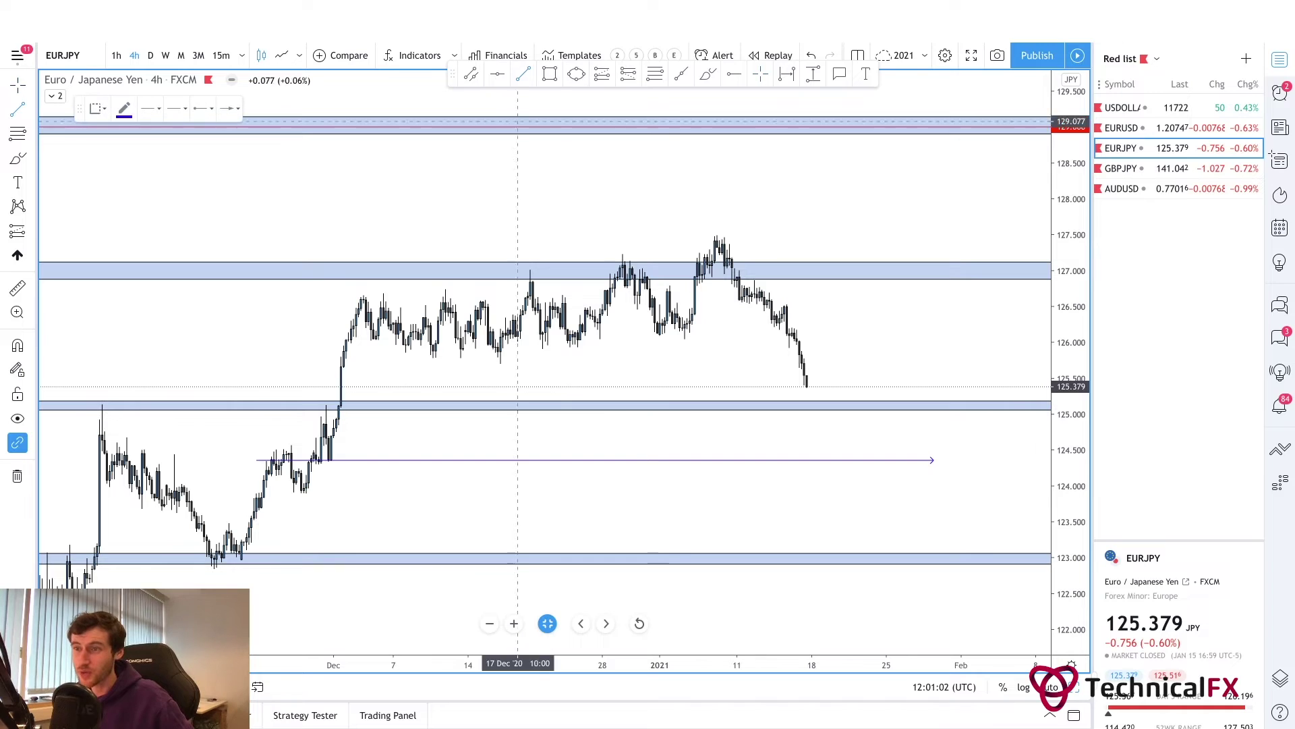
# - Draw a horizontal arrow at about 123.406 on EURJPY from the late-November swing to where the arrow above it ends
pyautogui.click(219, 529)
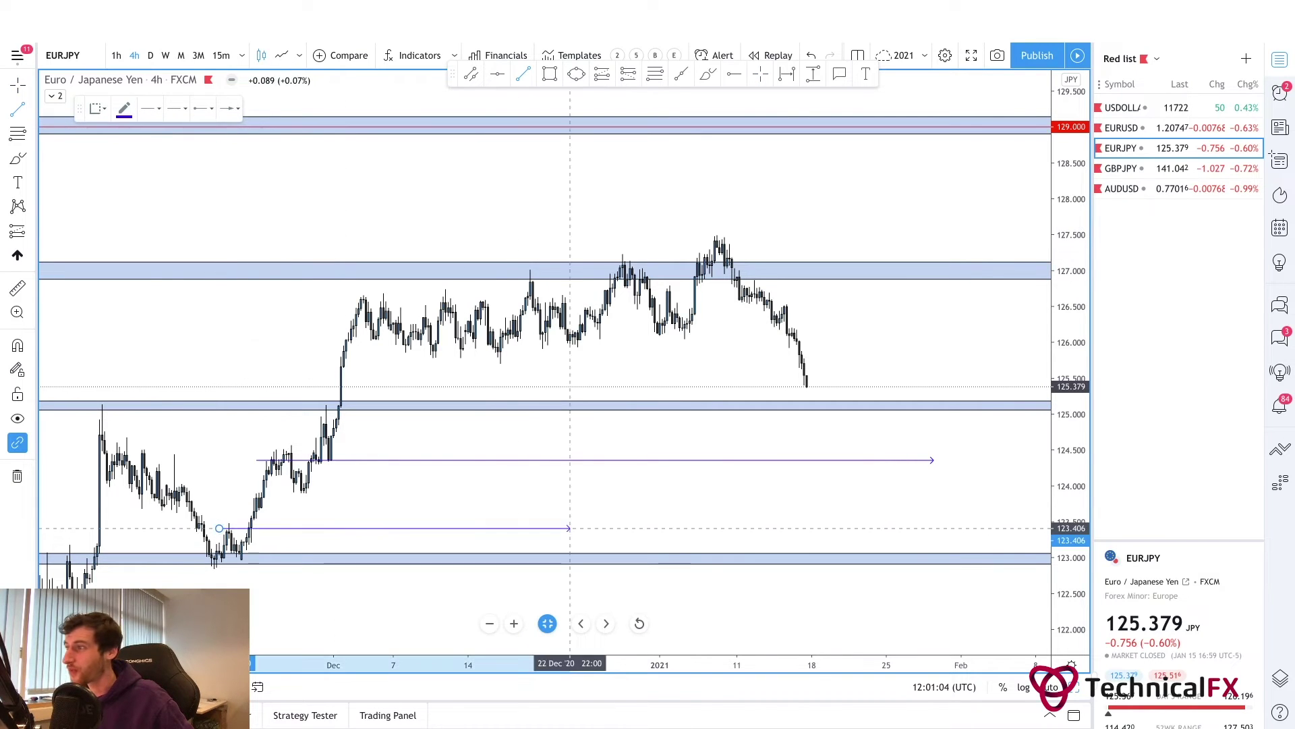
pyautogui.click(933, 528)
pyautogui.moveTo(885, 496); pyautogui.dragTo(824, 499)
pyautogui.moveTo(769, 362); pyautogui.dragTo(750, 362)
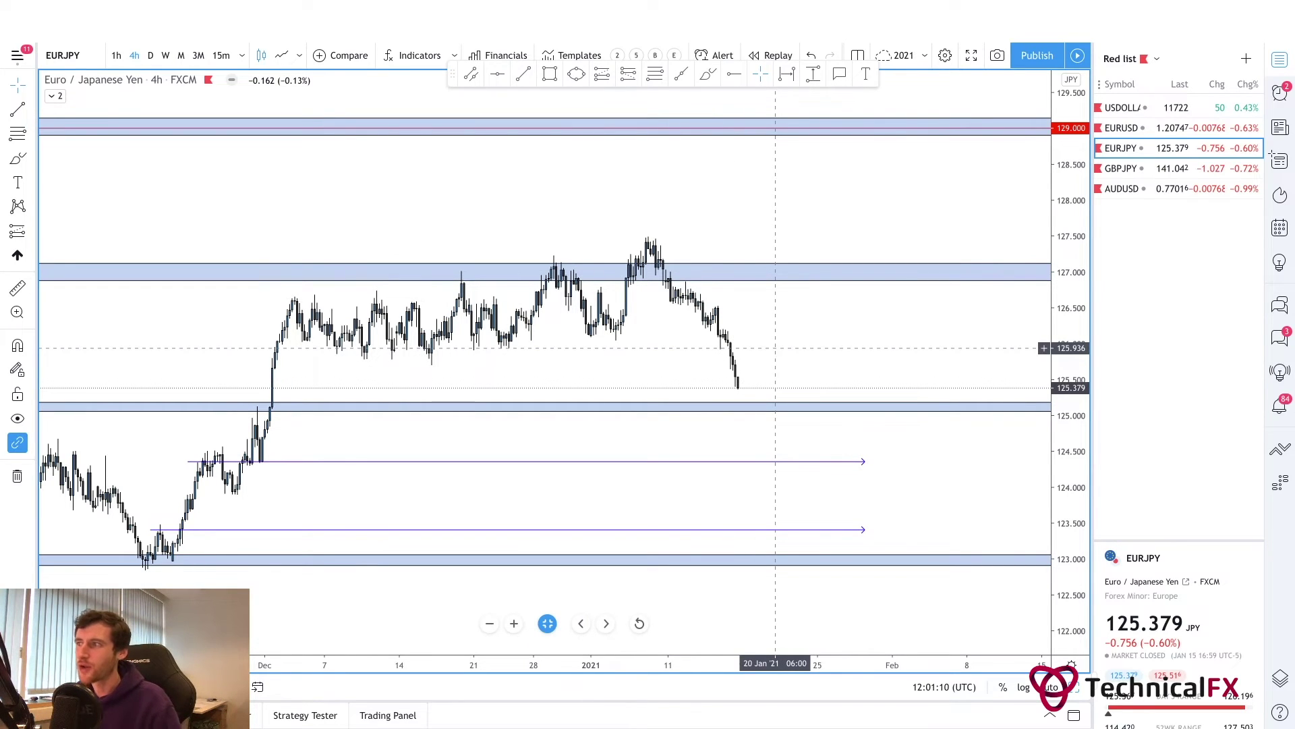
# - Examine EURJPY's decline between the 127.000 and 125.000 zones at different zoom levels on the 4-hour chart
pyautogui.hscroll(2, 762, 341)
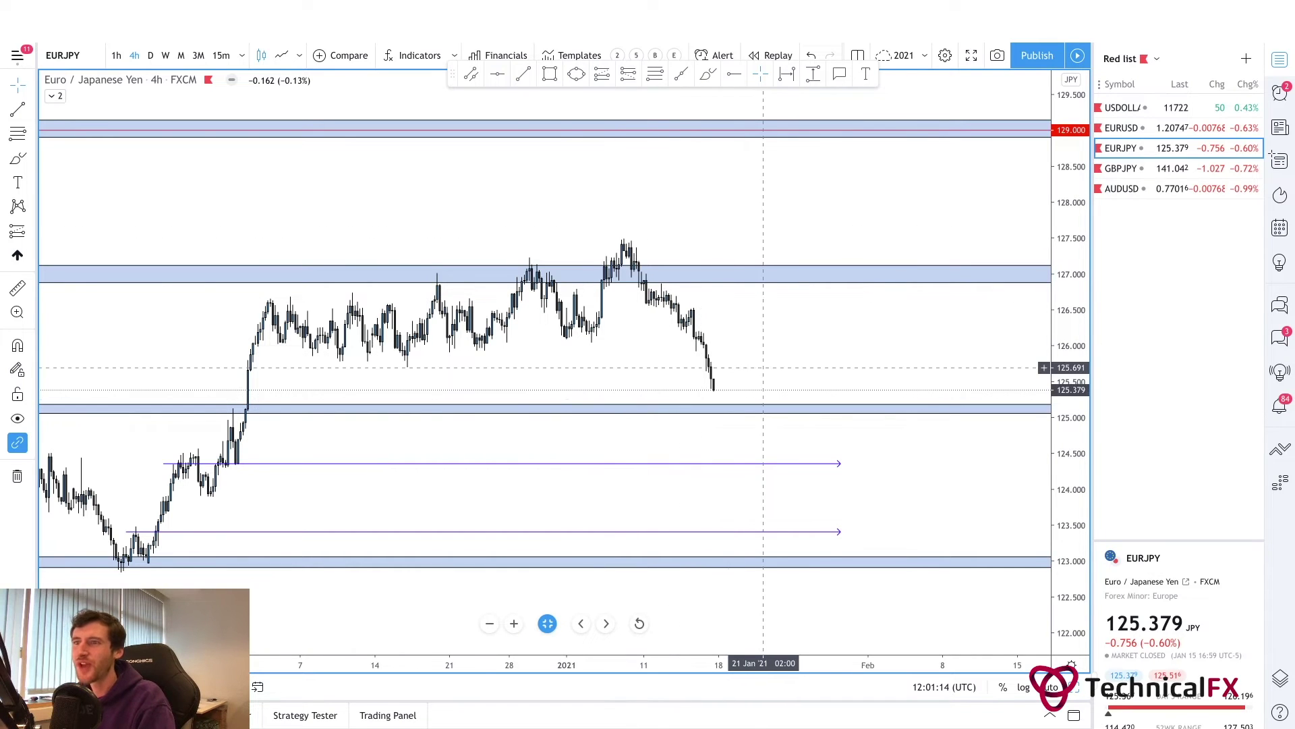
pyautogui.hscroll(1, 753, 368)
pyautogui.moveTo(754, 368); pyautogui.dragTo(761, 368)
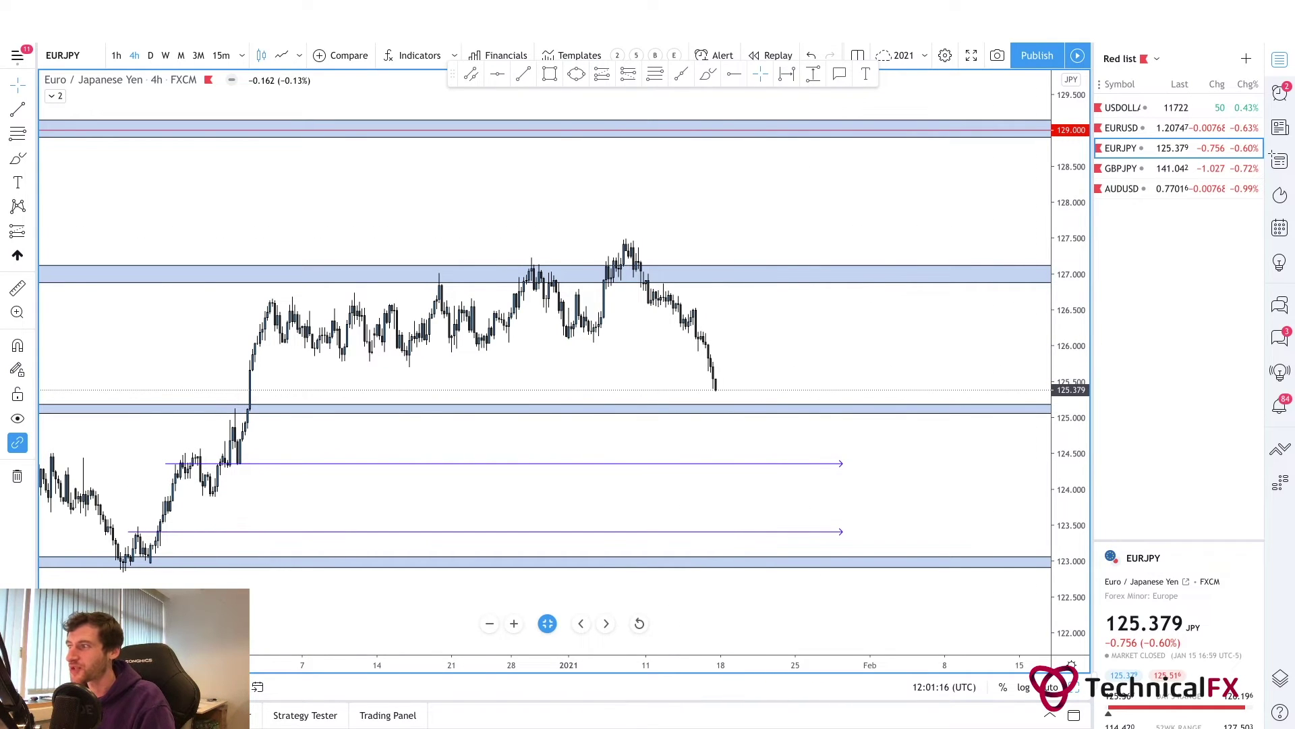
pyautogui.moveTo(1070, 478); pyautogui.dragTo(1070, 443)
pyautogui.moveTo(937, 469); pyautogui.dragTo(938, 472)
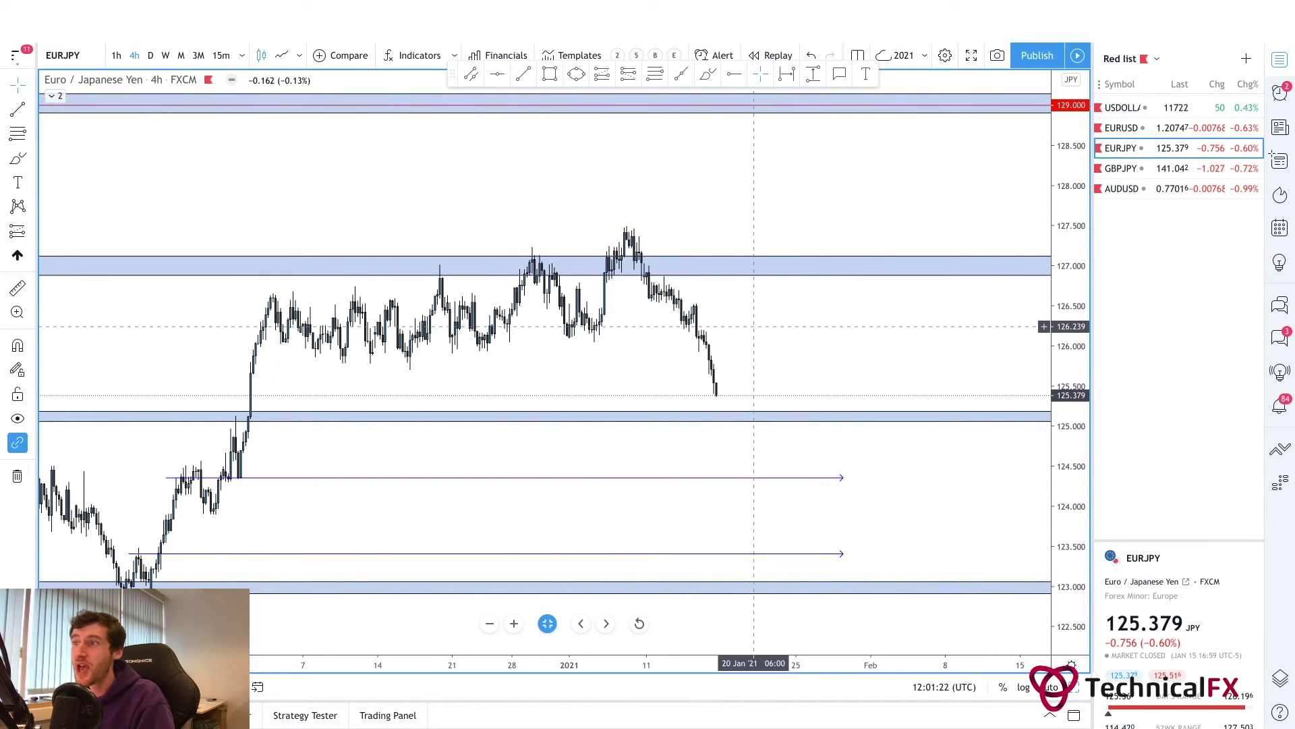
pyautogui.moveTo(753, 326); pyautogui.dragTo(781, 209)
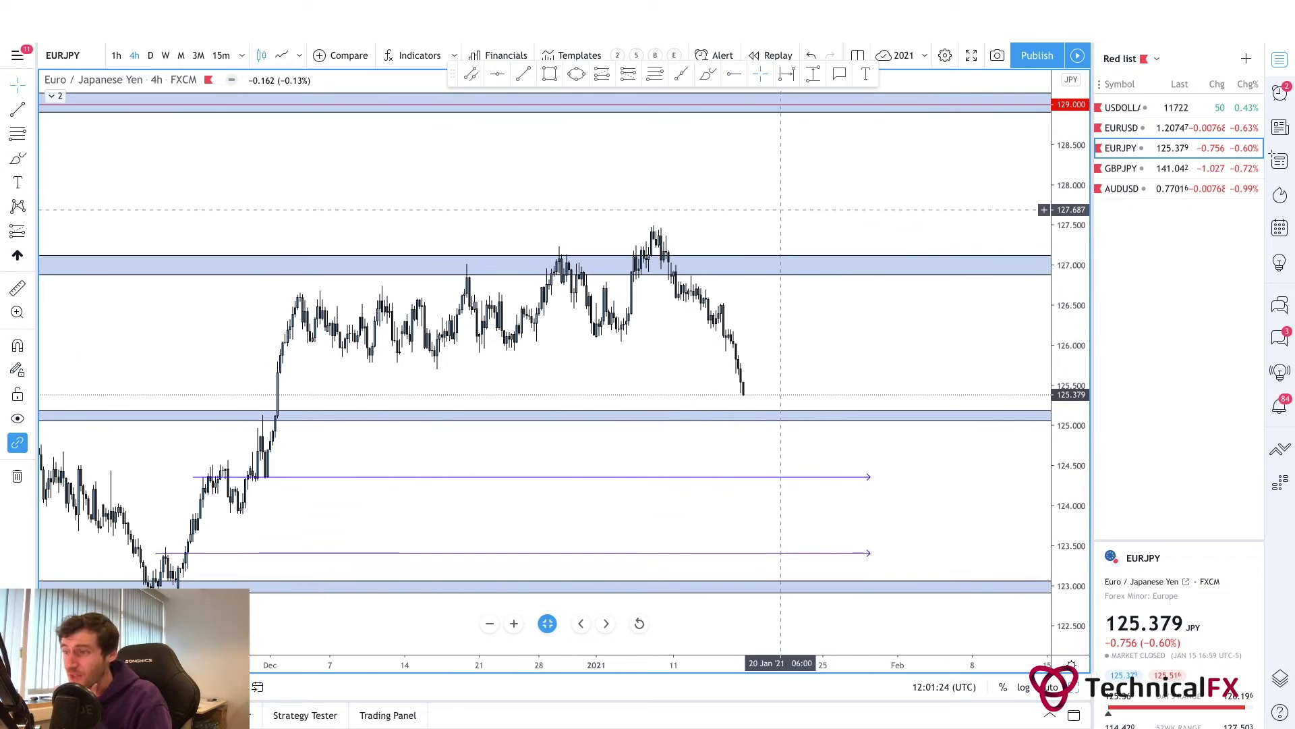
pyautogui.scroll(4, 633, 342)
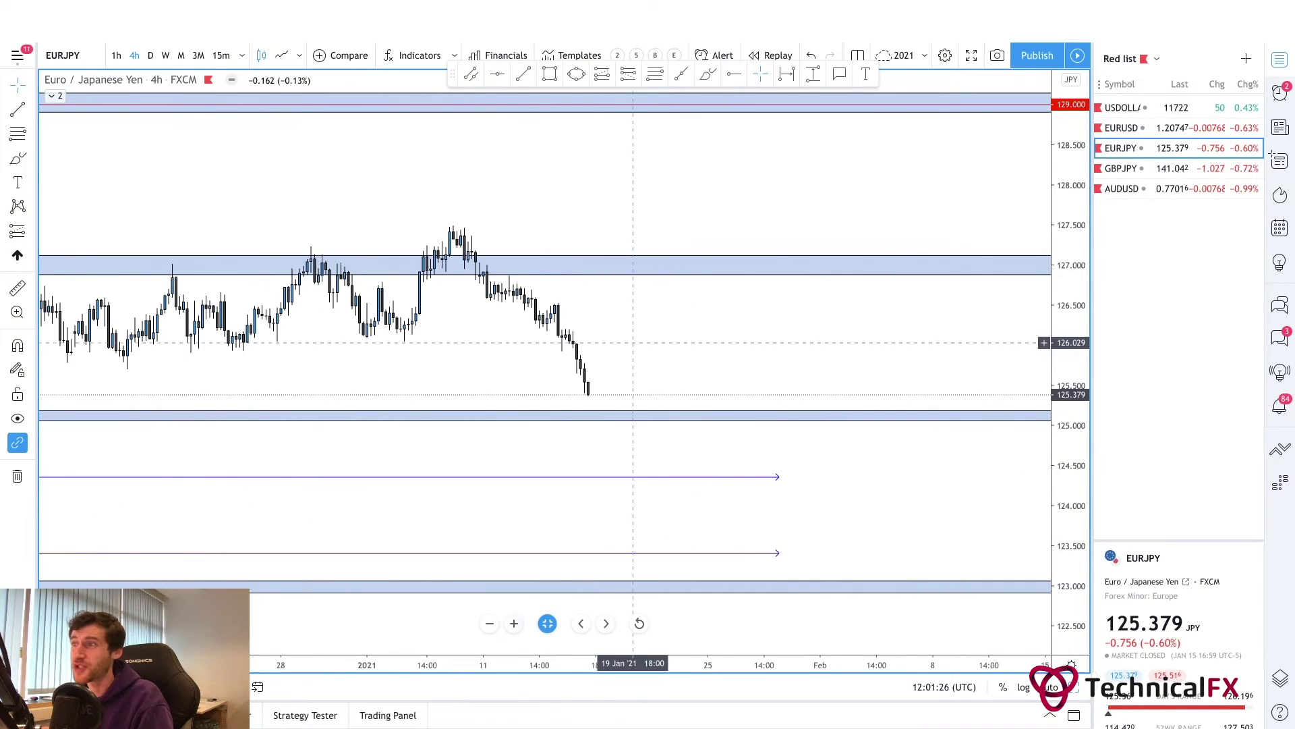
pyautogui.moveTo(633, 342); pyautogui.dragTo(868, 338)
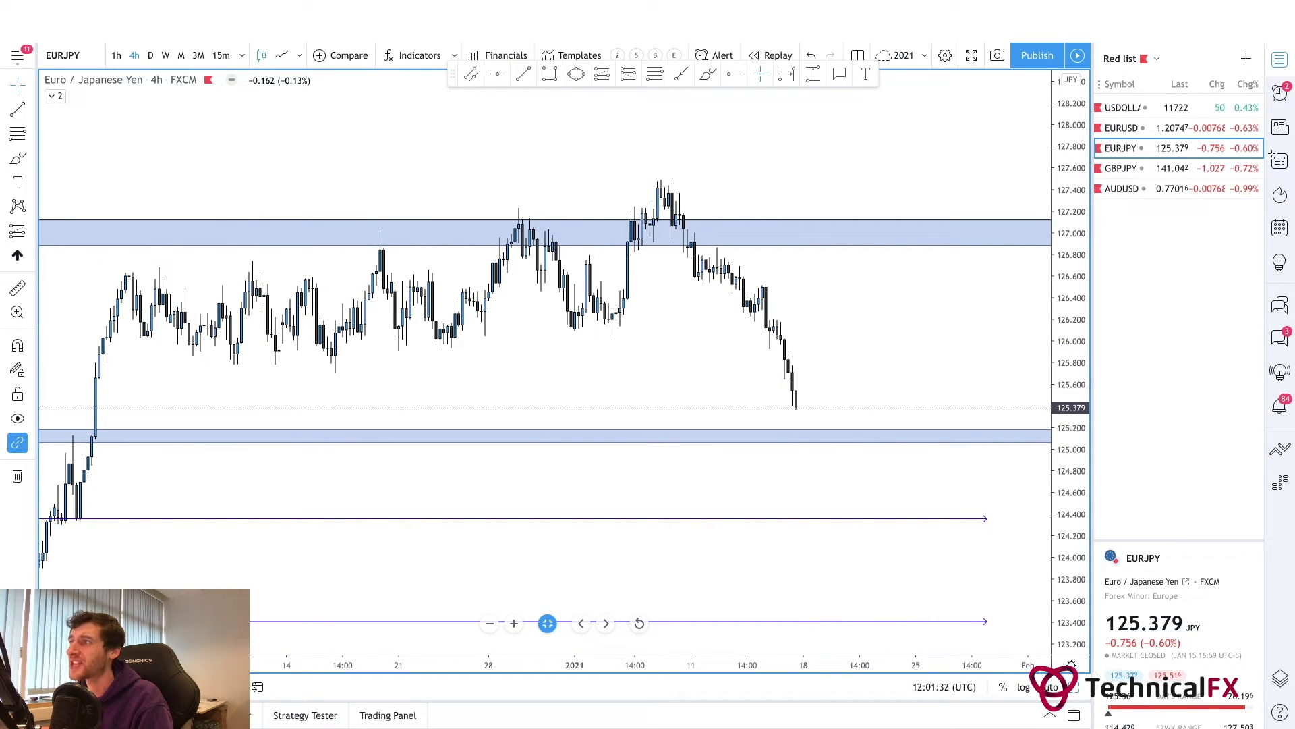
# - Brush a short line at about 126.6 and a stepped rise to about 128.0 on EURJPY, and undo both
pyautogui.click(708, 74)
pyautogui.moveTo(770, 278)
pyautogui.mouseDown()
pyautogui.moveTo(735, 322)
pyautogui.moveTo(743, 279)
pyautogui.moveTo(777, 255)
pyautogui.moveTo(800, 263)
pyautogui.moveTo(871, 120)
pyautogui.mouseUp()
pyautogui.press('Delete')
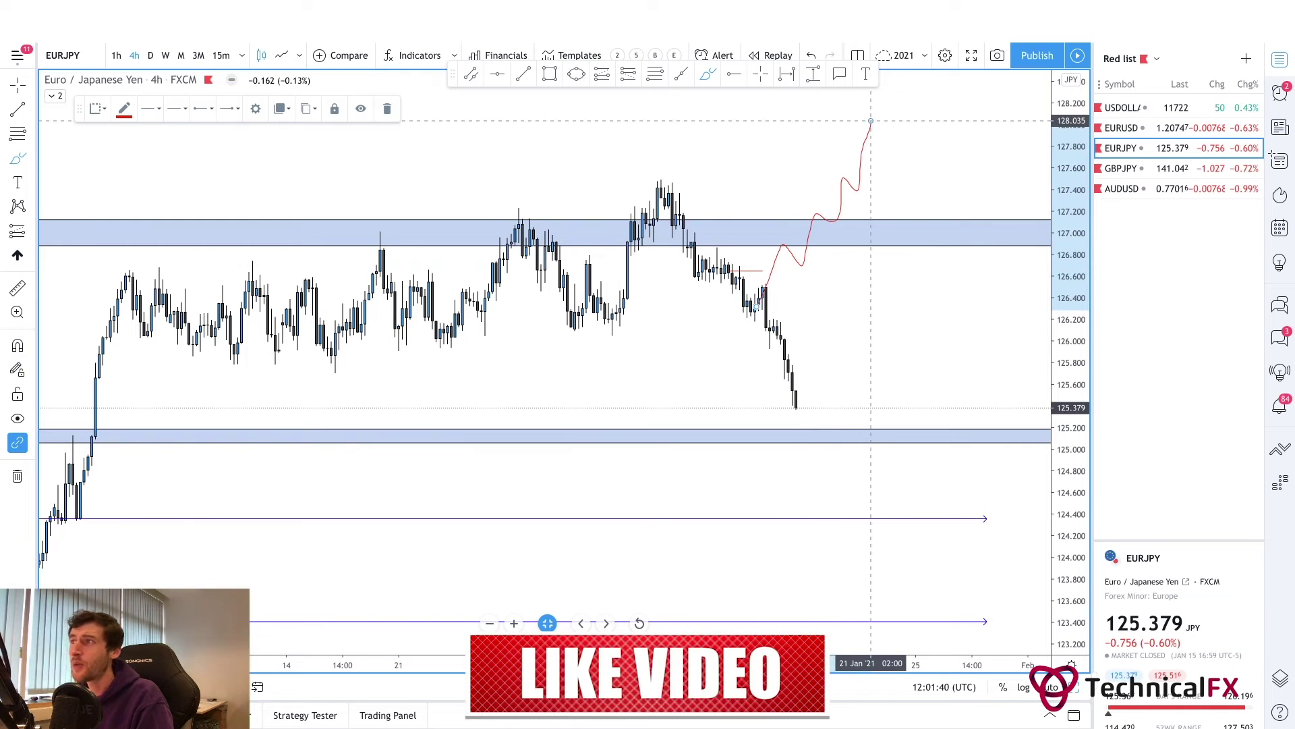
pyautogui.click(811, 55)
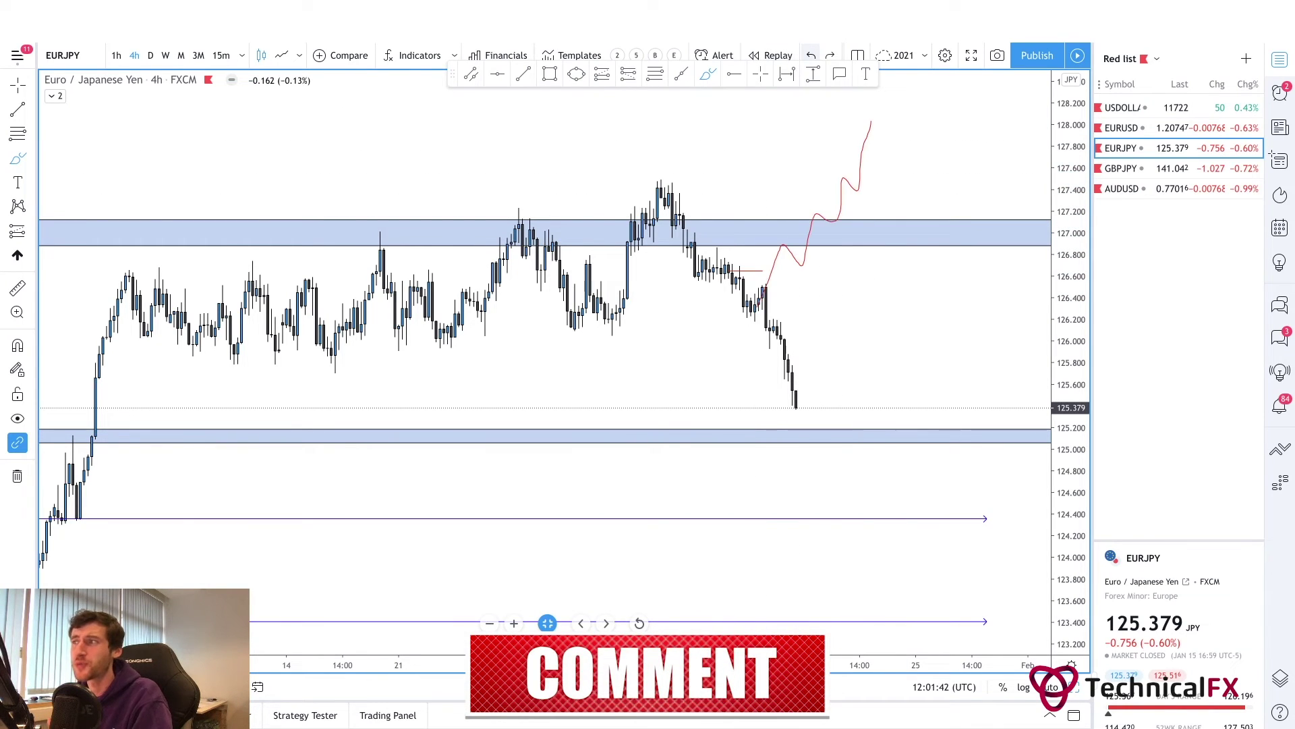
pyautogui.click(811, 56)
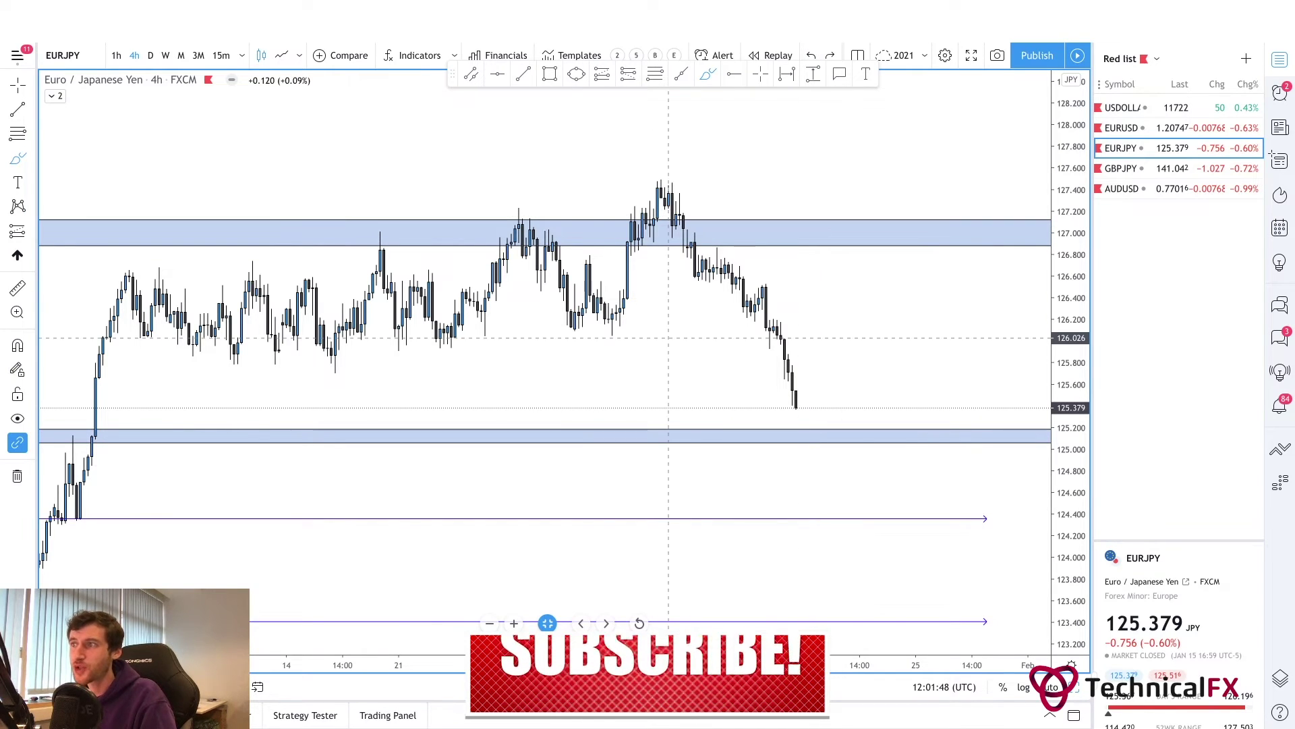
# - Brush lines under EURJPY's early-January lows and late-December lows at about 126.1 and 125.9, and undo both
pyautogui.moveTo(562, 329); pyautogui.dragTo(641, 328)
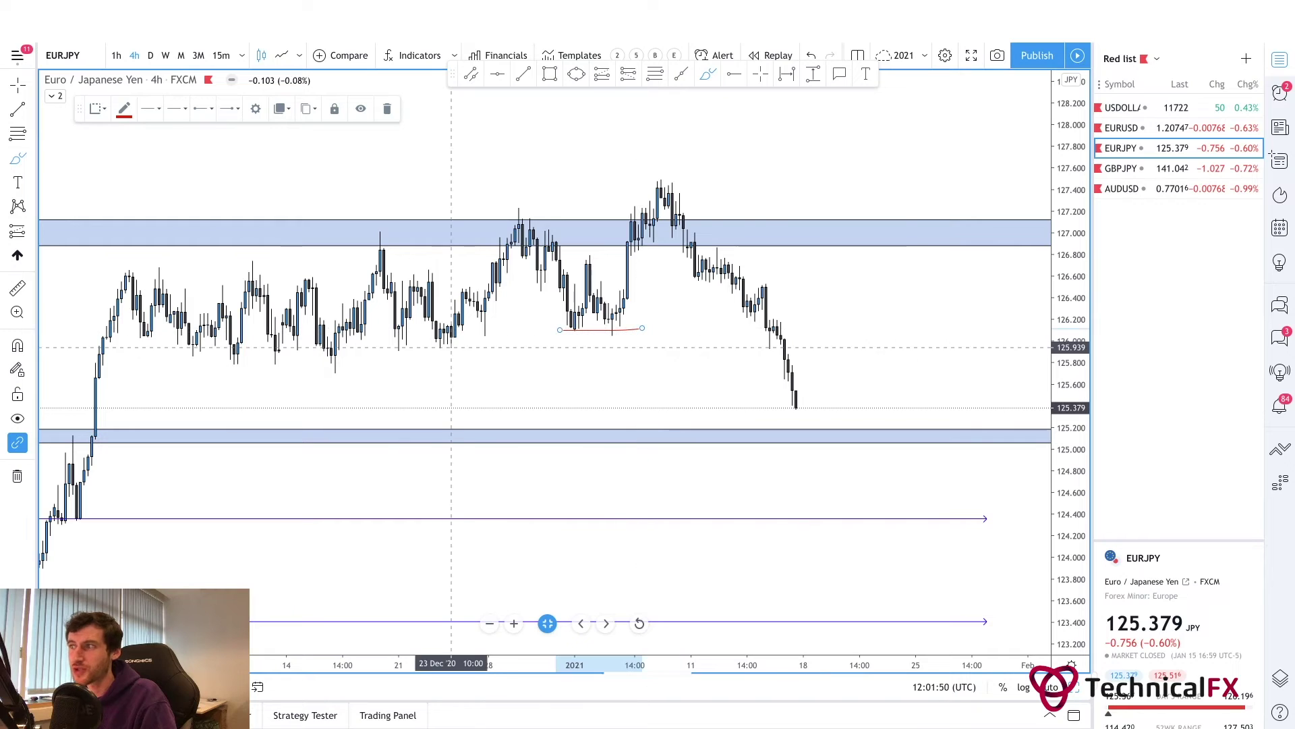
pyautogui.moveTo(411, 347); pyautogui.dragTo(478, 346)
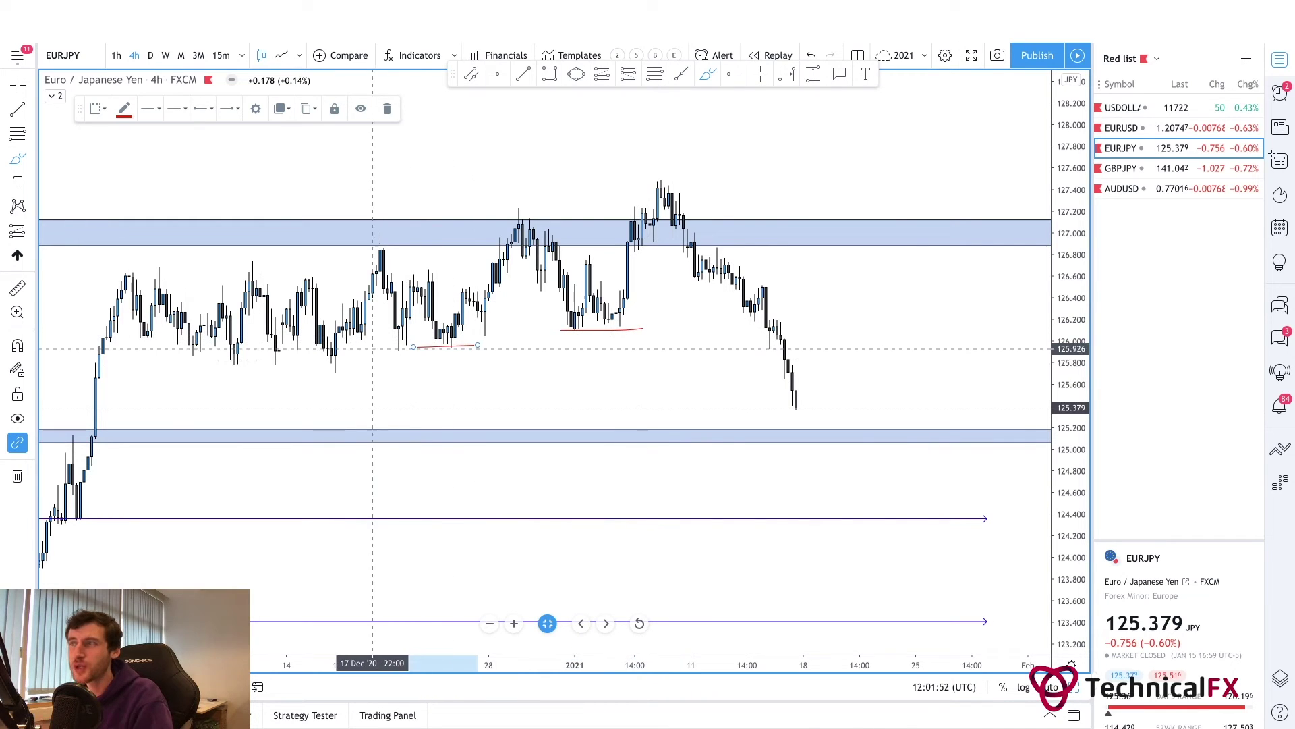
pyautogui.click(811, 55)
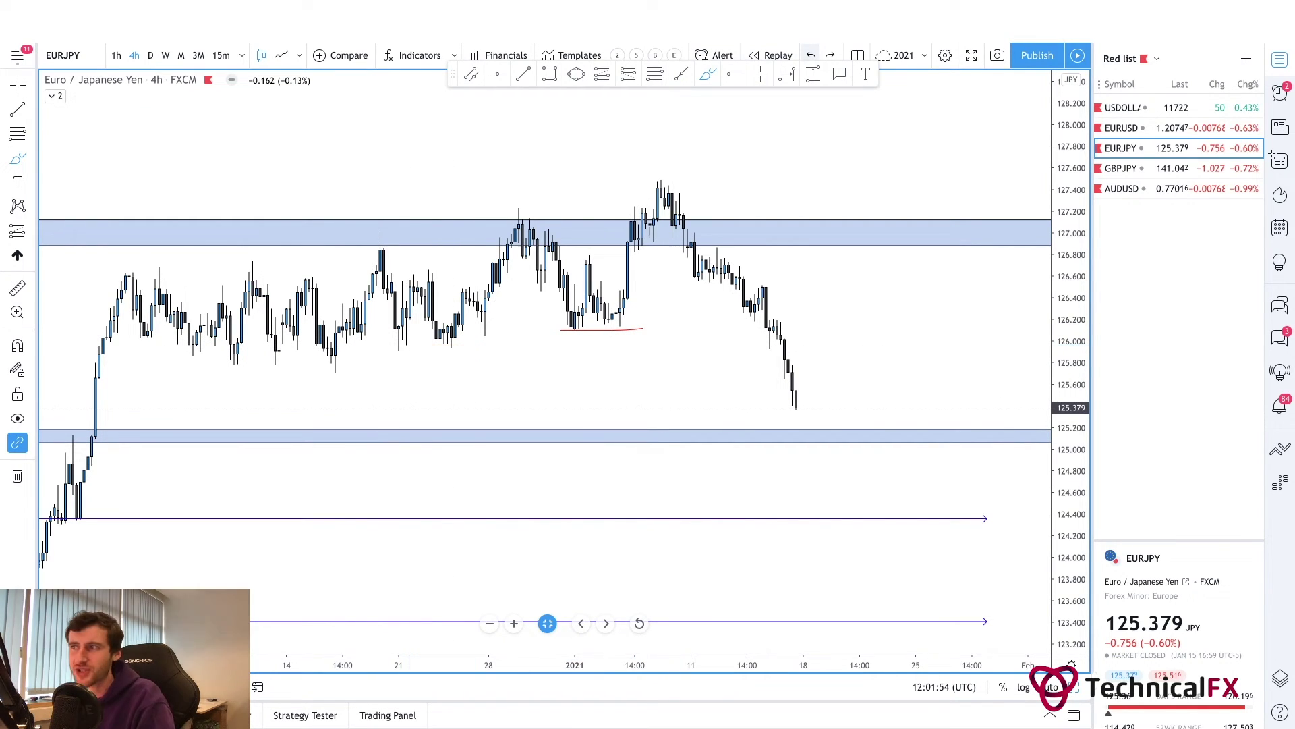
pyautogui.click(811, 55)
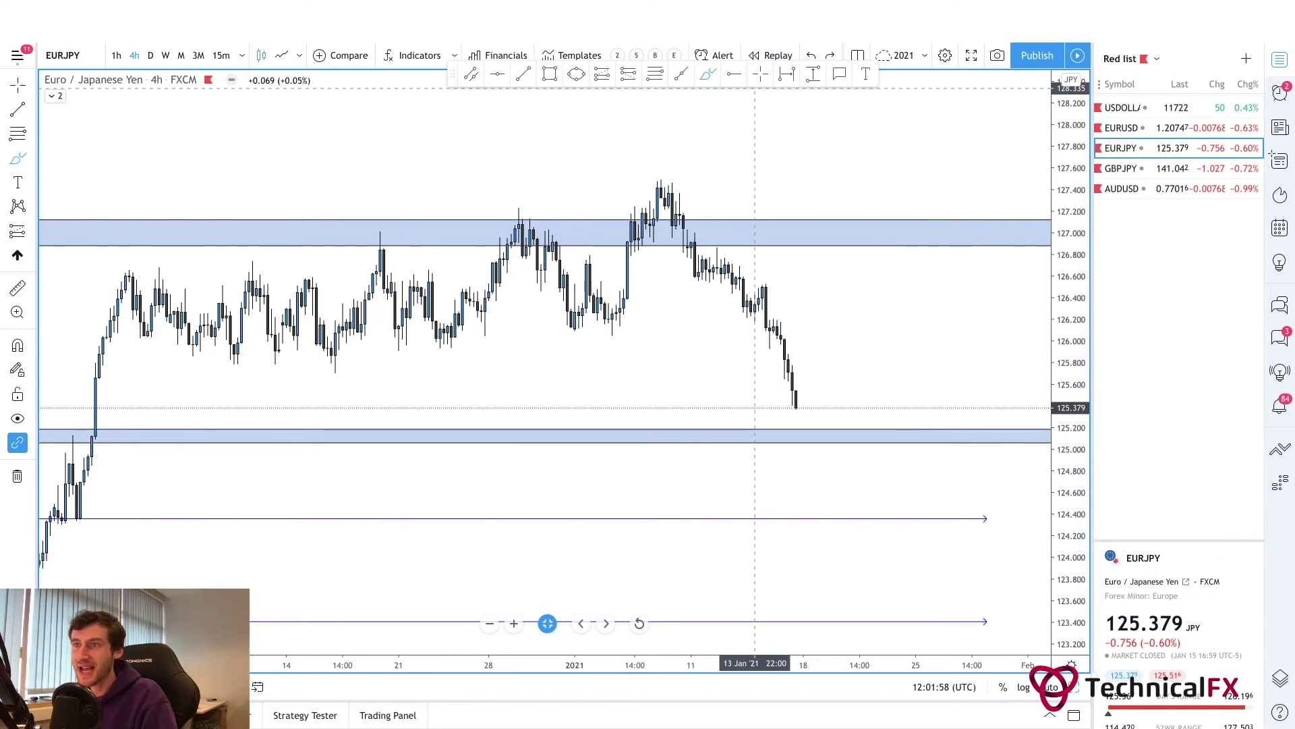
# - Review EURJPY's marked zones and arrows on the 4-hour chart, and switch the chart to GBPJPY
pyautogui.hscroll(-3, 540, 296)
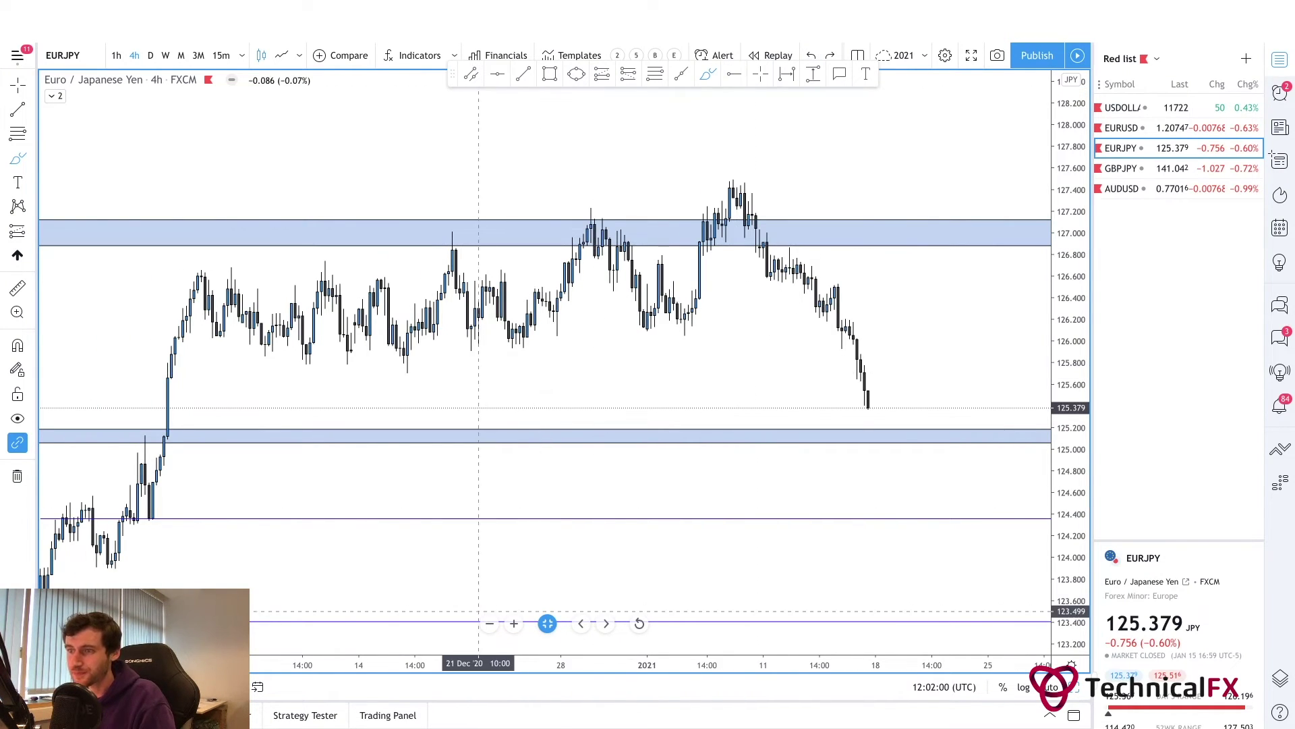
pyautogui.scroll(-3, 556, 530)
pyautogui.hscroll(5, 556, 530)
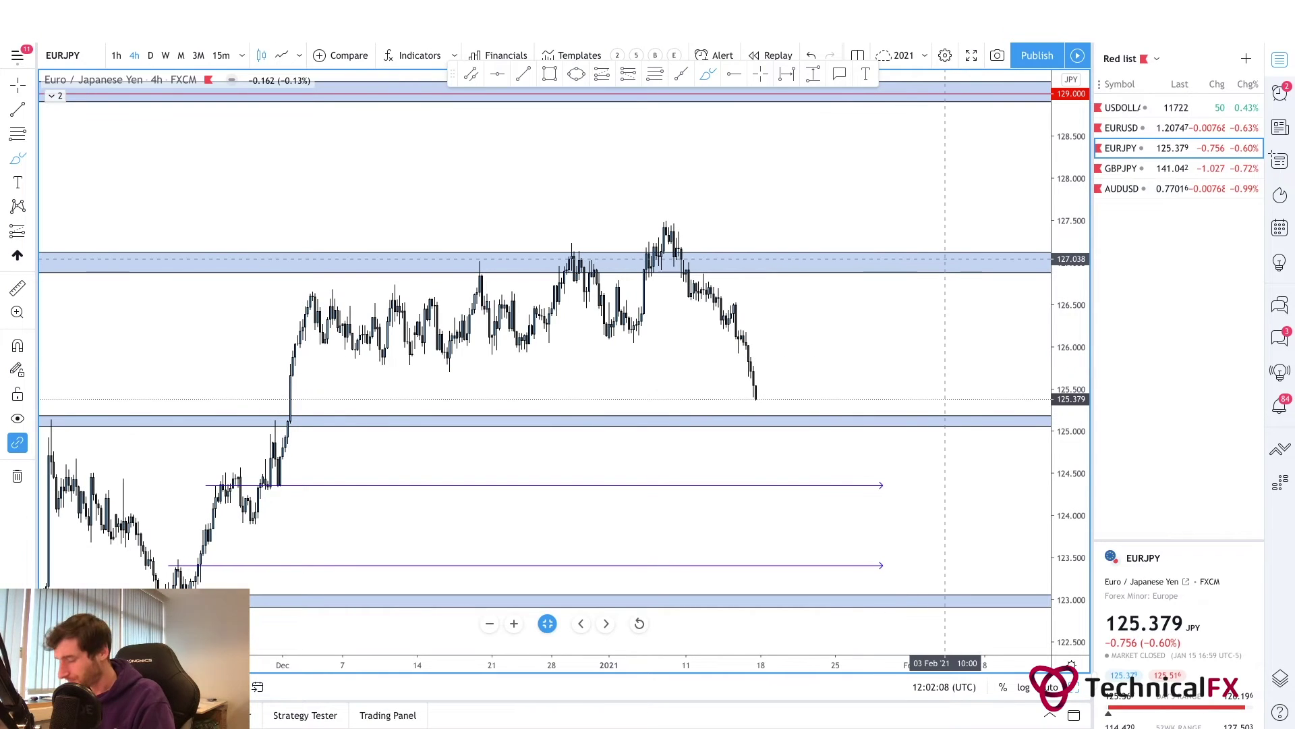
pyautogui.press('Down')
pyautogui.hscroll(3, 760, 277)
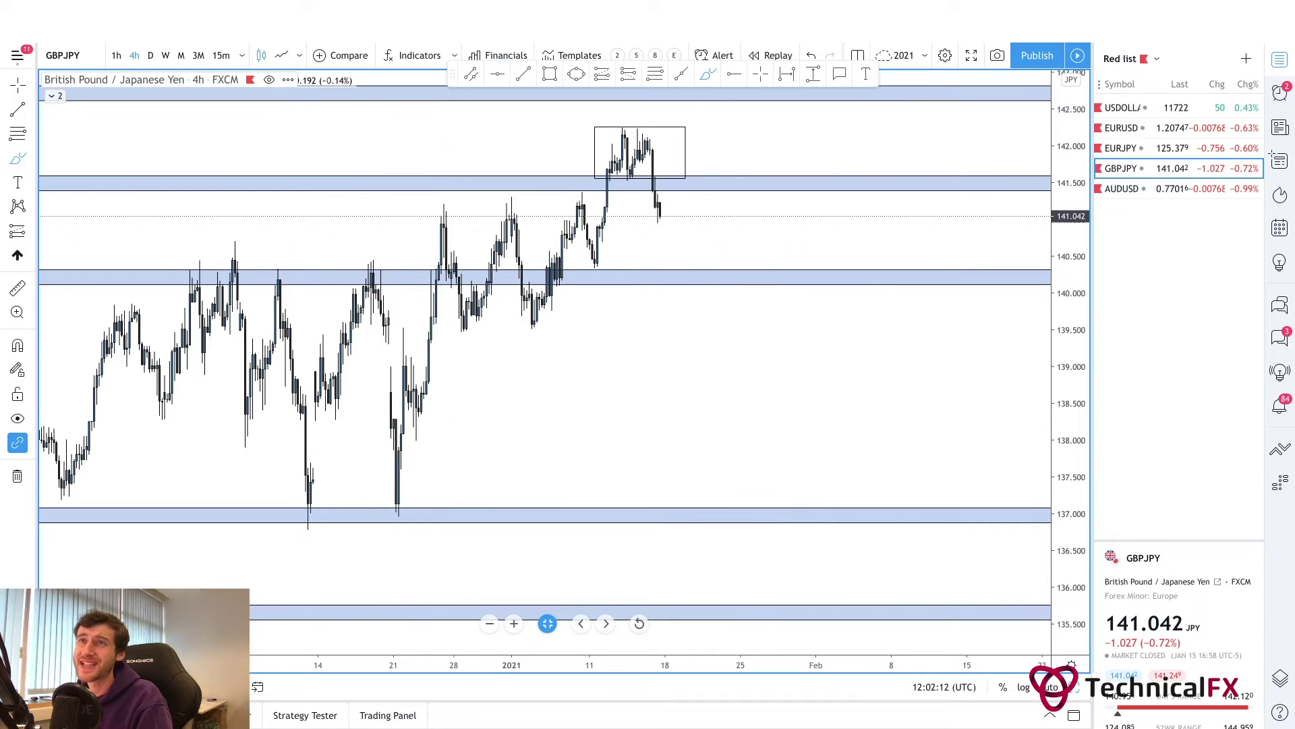
pyautogui.click(32, 85)
pyautogui.moveTo(670, 388); pyautogui.dragTo(681, 460)
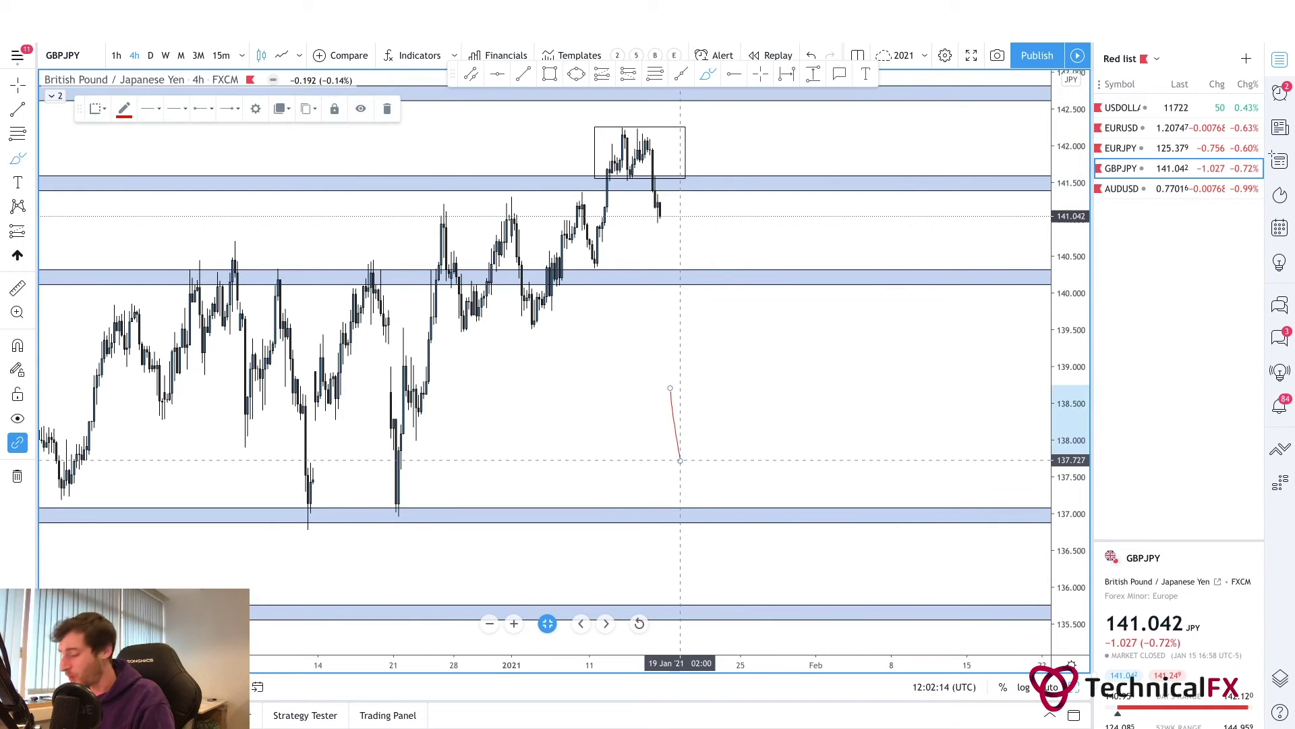
pyautogui.press('Delete')
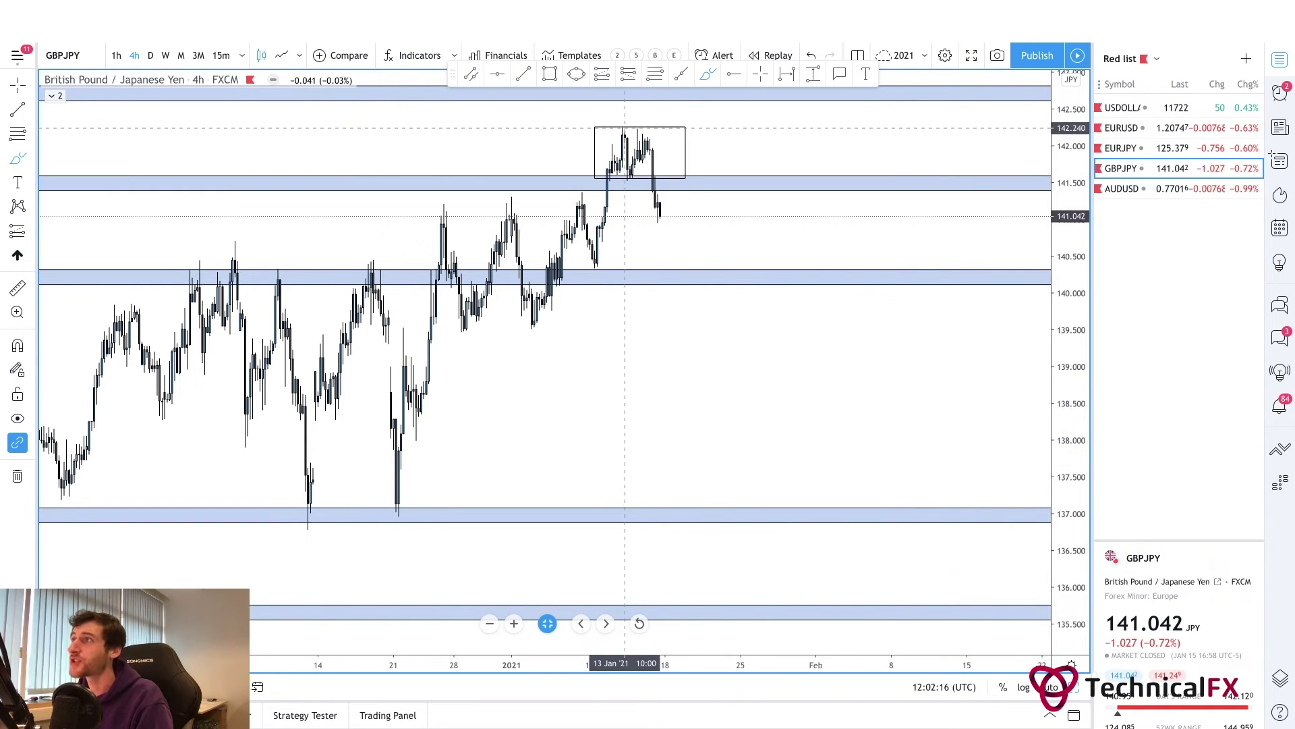
# - Draw a horizontal arrow at about 139.488 under GBPJPY's late-December and early-January lows, ending at 13 January
pyautogui.click(761, 74)
pyautogui.moveTo(747, 153); pyautogui.dragTo(767, 213)
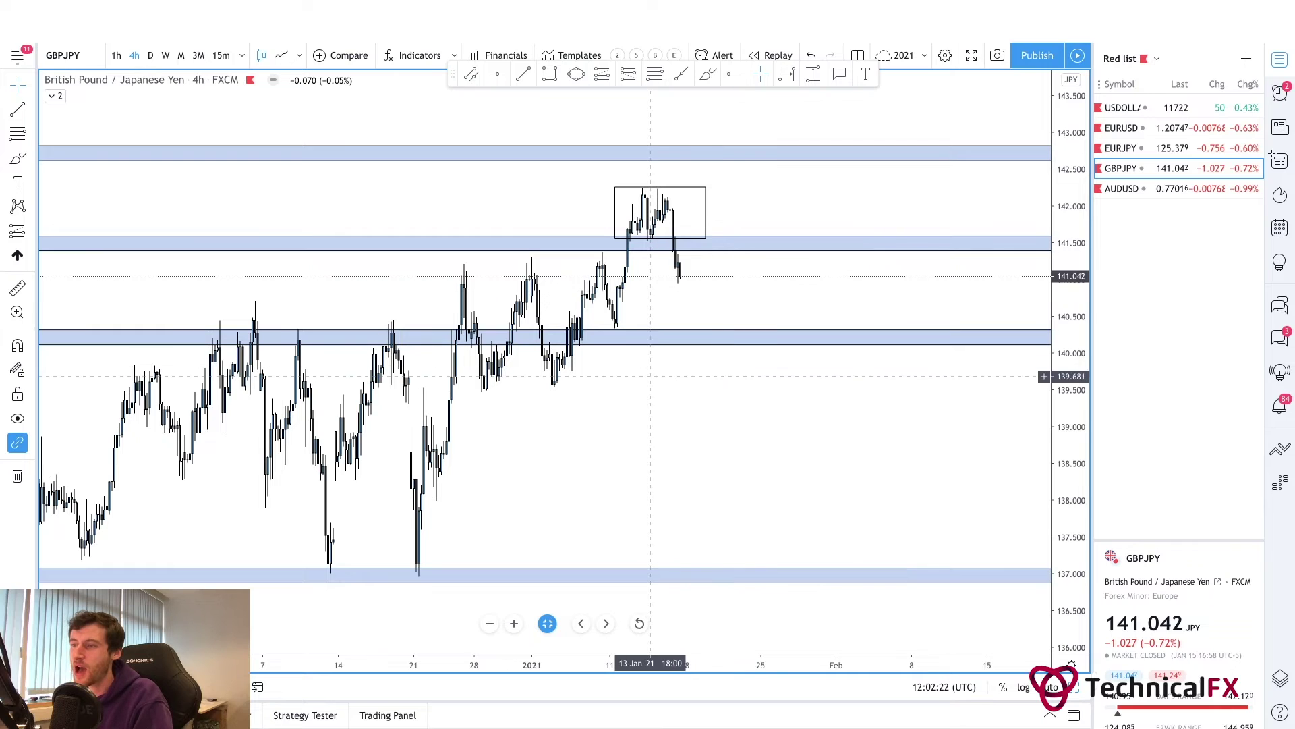
pyautogui.click(515, 623)
pyautogui.moveTo(578, 429); pyautogui.dragTo(724, 437)
pyautogui.moveTo(782, 328)
pyautogui.mouseDown()
pyautogui.moveTo(762, 349)
pyautogui.moveTo(763, 313)
pyautogui.mouseUp()
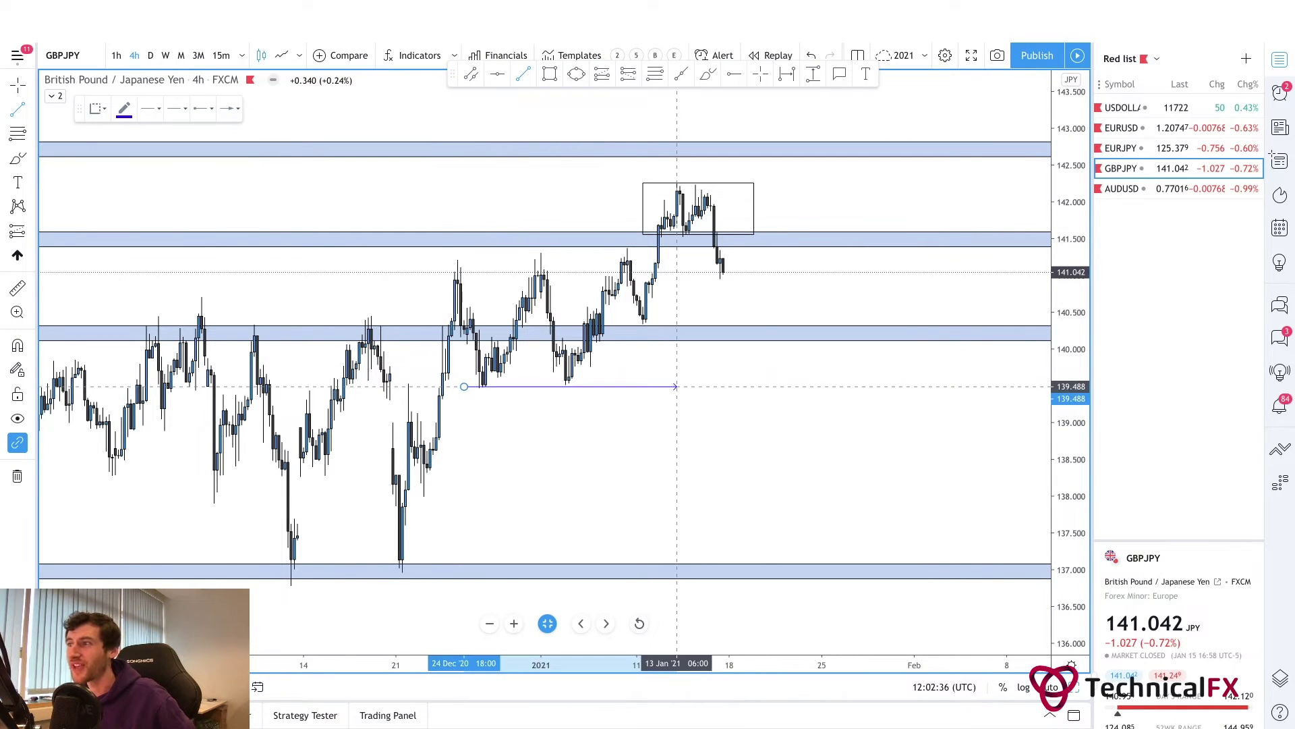
pyautogui.click(676, 386)
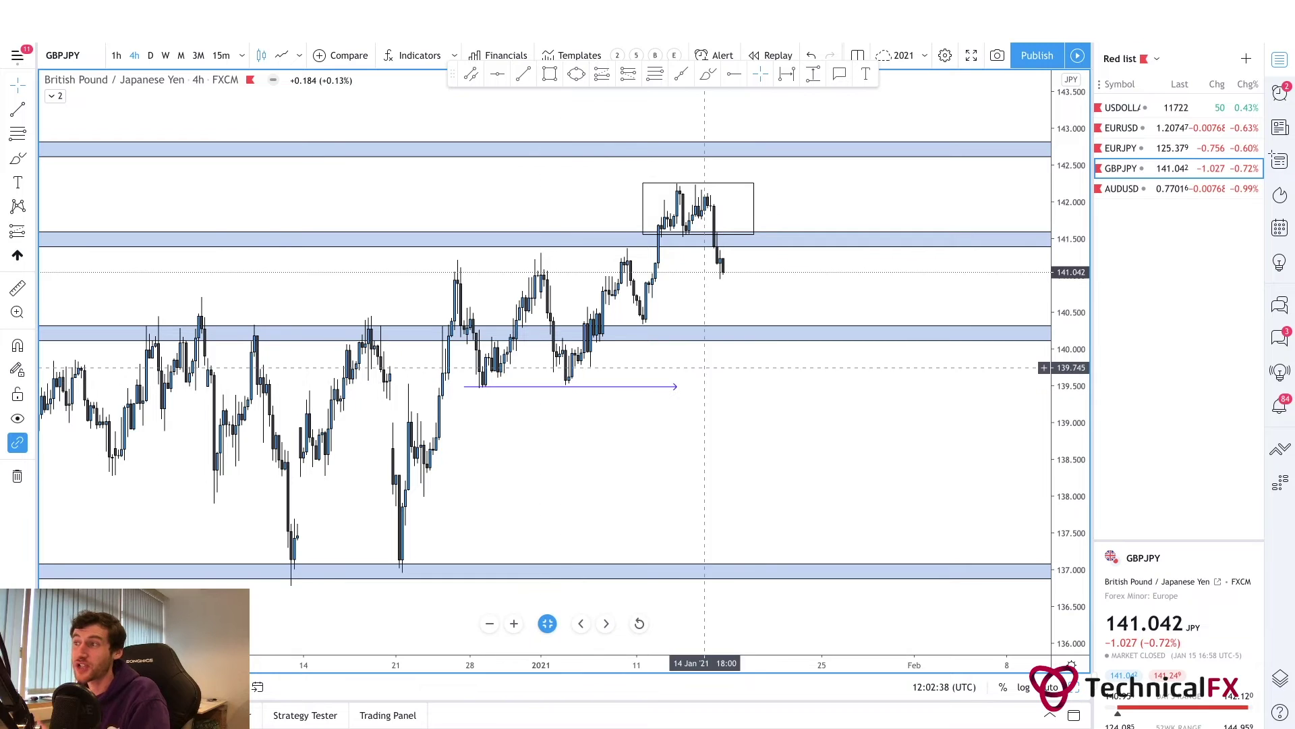
# - Brush an oval around GBPJPY's rally from about 140.4 to 141.6 and a stroke at its base, and delete both
pyautogui.moveTo(703, 368); pyautogui.dragTo(693, 368)
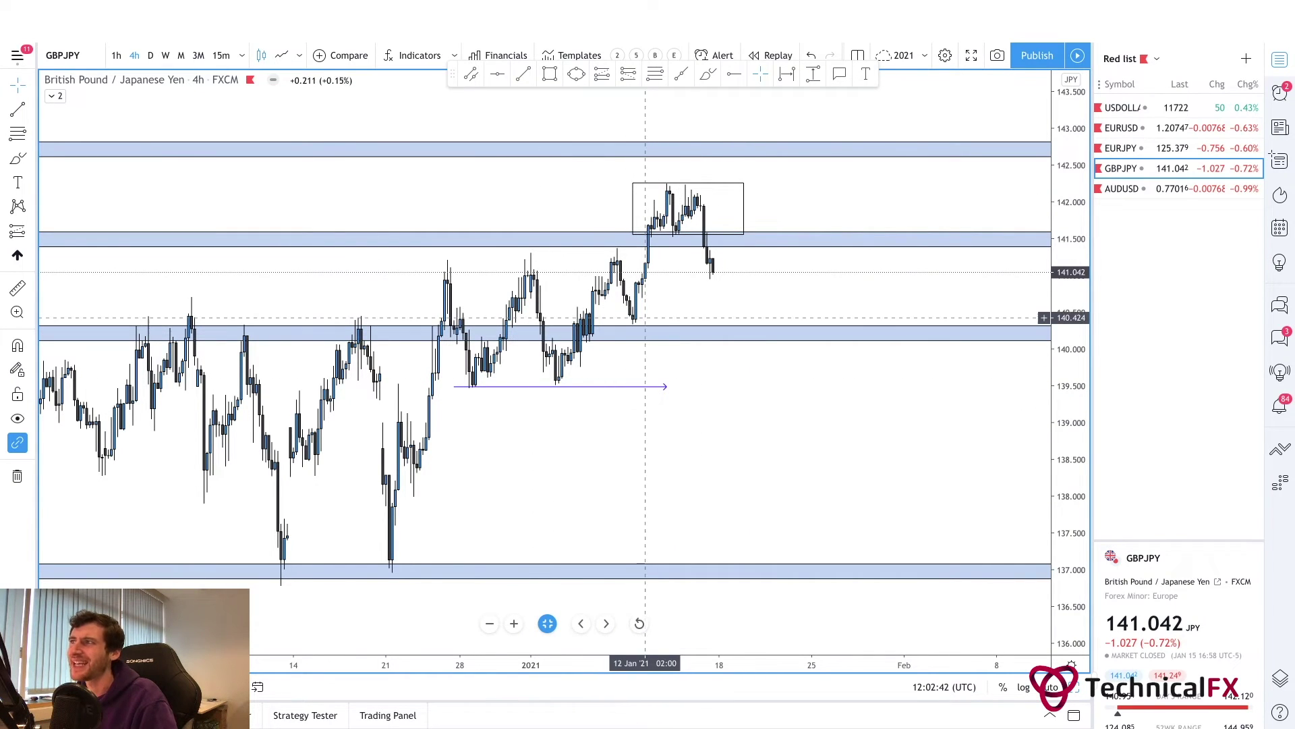
pyautogui.click(708, 73)
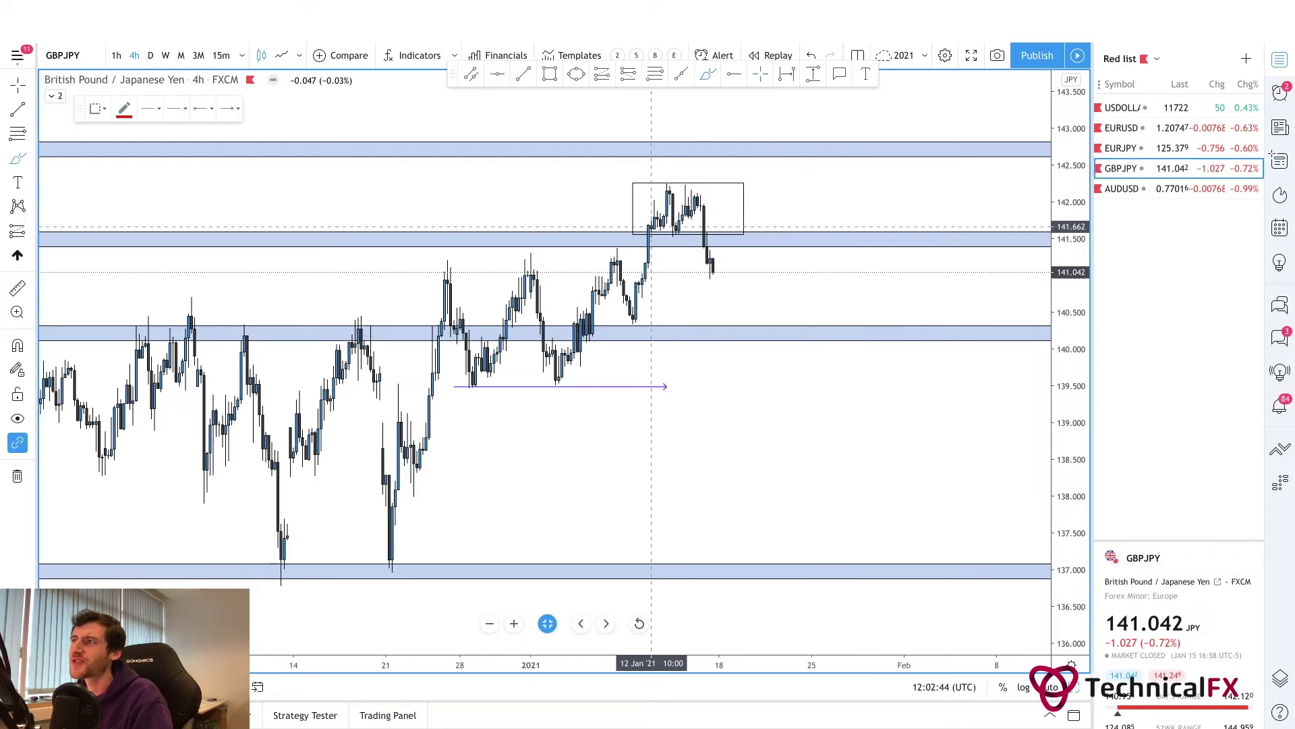
pyautogui.moveTo(649, 222)
pyautogui.mouseDown()
pyautogui.moveTo(631, 327)
pyautogui.moveTo(665, 229)
pyautogui.mouseUp()
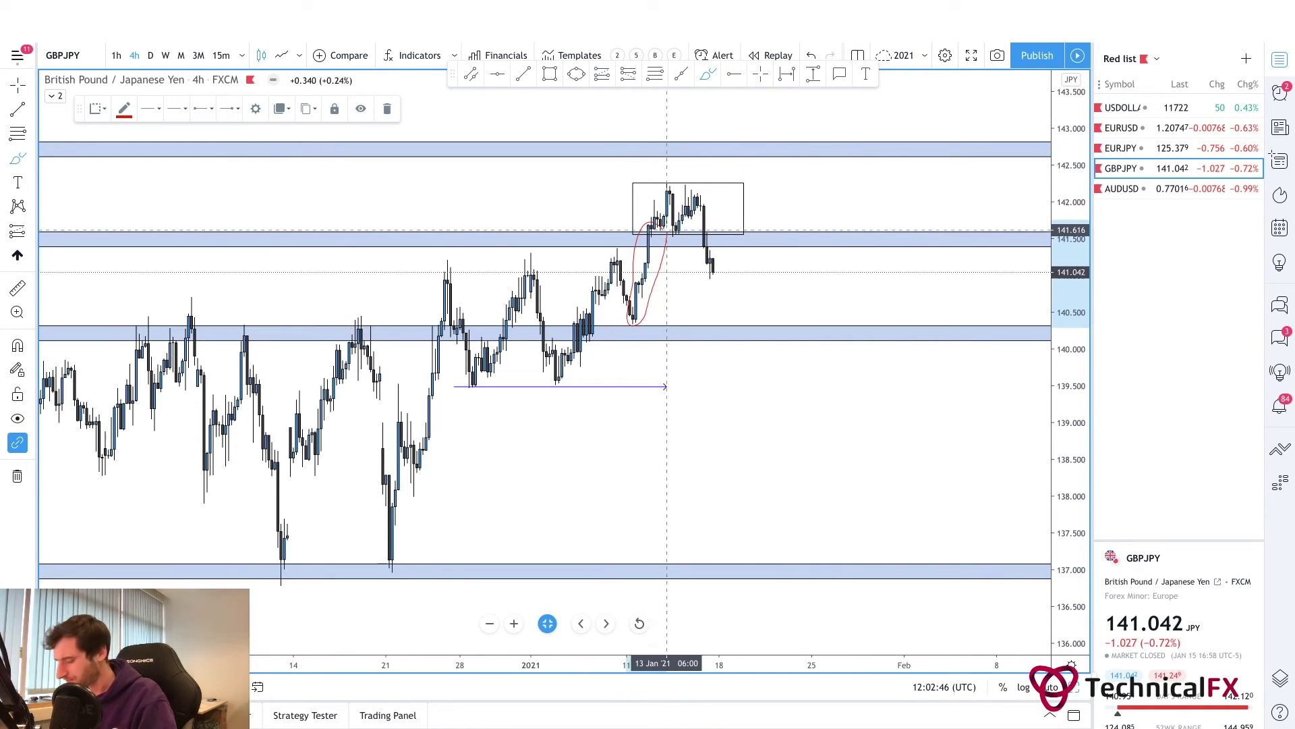
pyautogui.press('Delete')
pyautogui.moveTo(660, 314)
pyautogui.mouseDown()
pyautogui.moveTo(626, 341)
pyautogui.moveTo(626, 319)
pyautogui.mouseUp()
pyautogui.press('Delete')
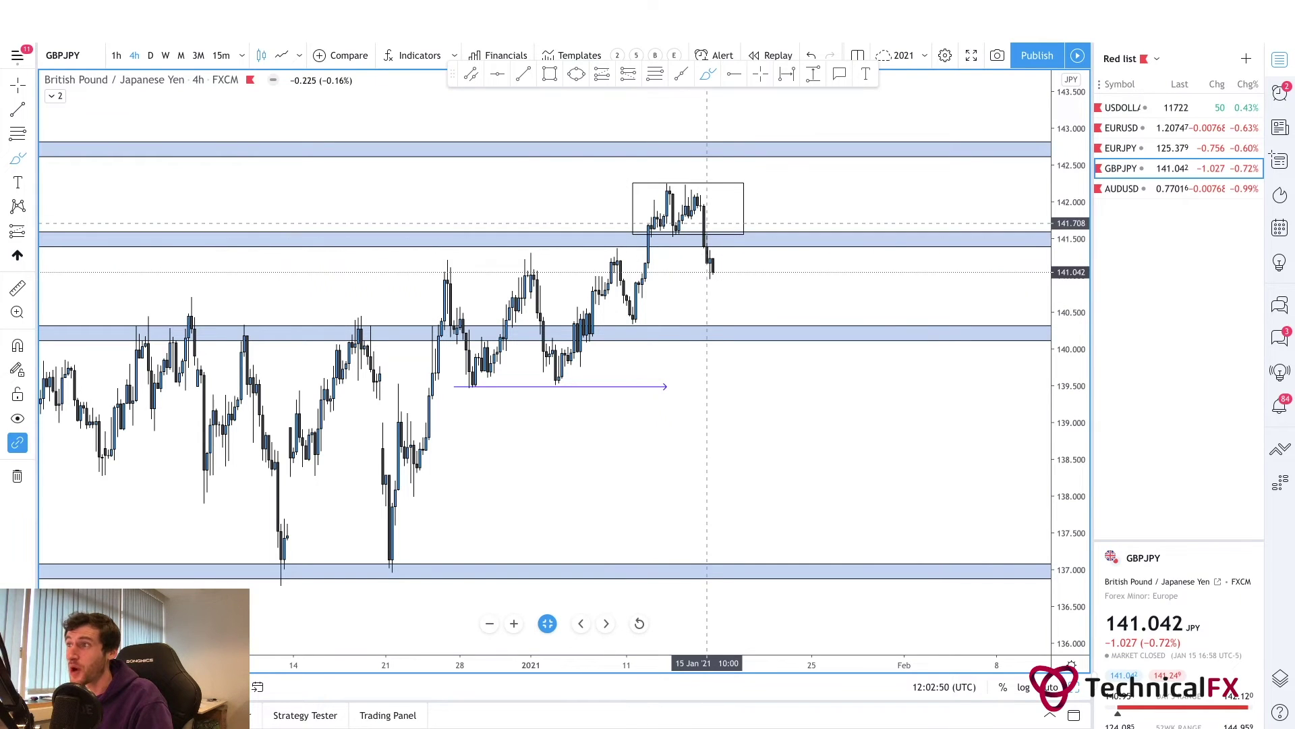
# - Brush a stepped decline from the boxed highs to about 137.1 and draw a horizontal arrow at about 139.011 from 22 December
pyautogui.moveTo(703, 206)
pyautogui.mouseDown()
pyautogui.moveTo(738, 338)
pyautogui.moveTo(772, 303)
pyautogui.moveTo(852, 436)
pyautogui.moveTo(853, 408)
pyautogui.moveTo(893, 380)
pyautogui.moveTo(963, 561)
pyautogui.mouseUp()
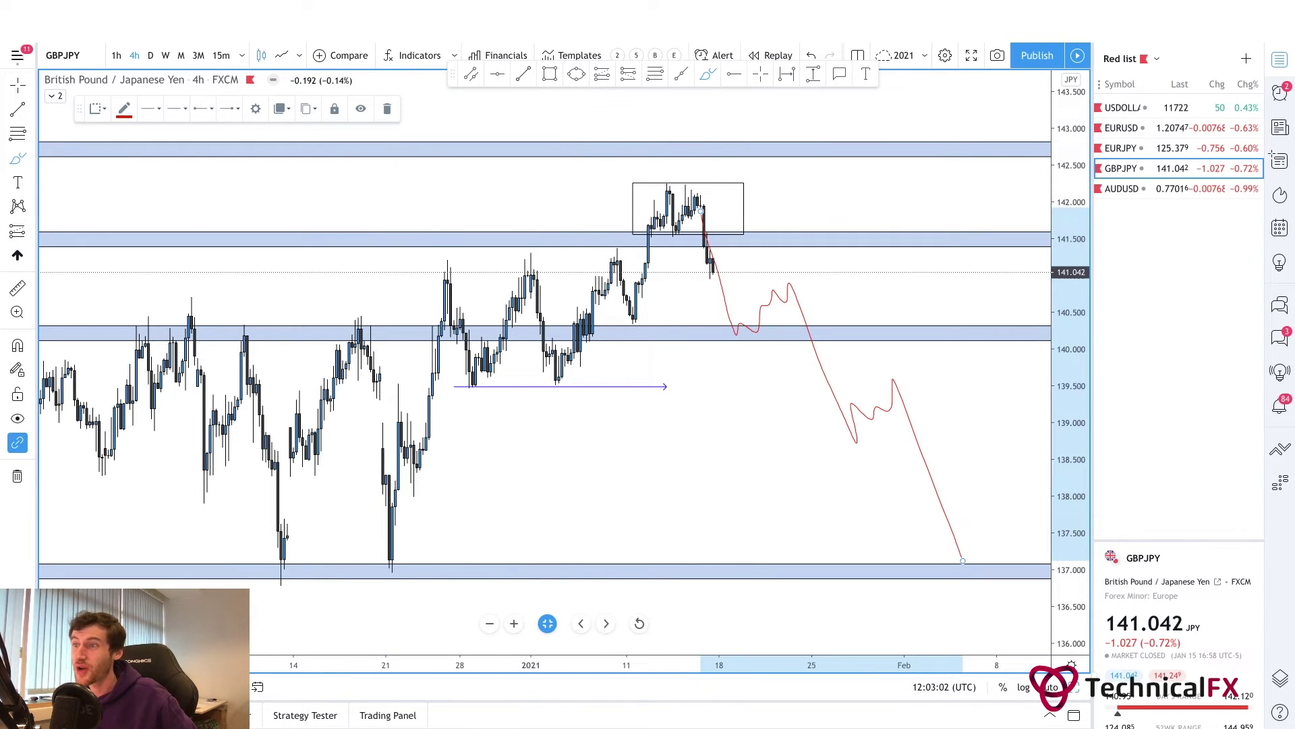
pyautogui.click(523, 72)
pyautogui.click(417, 421)
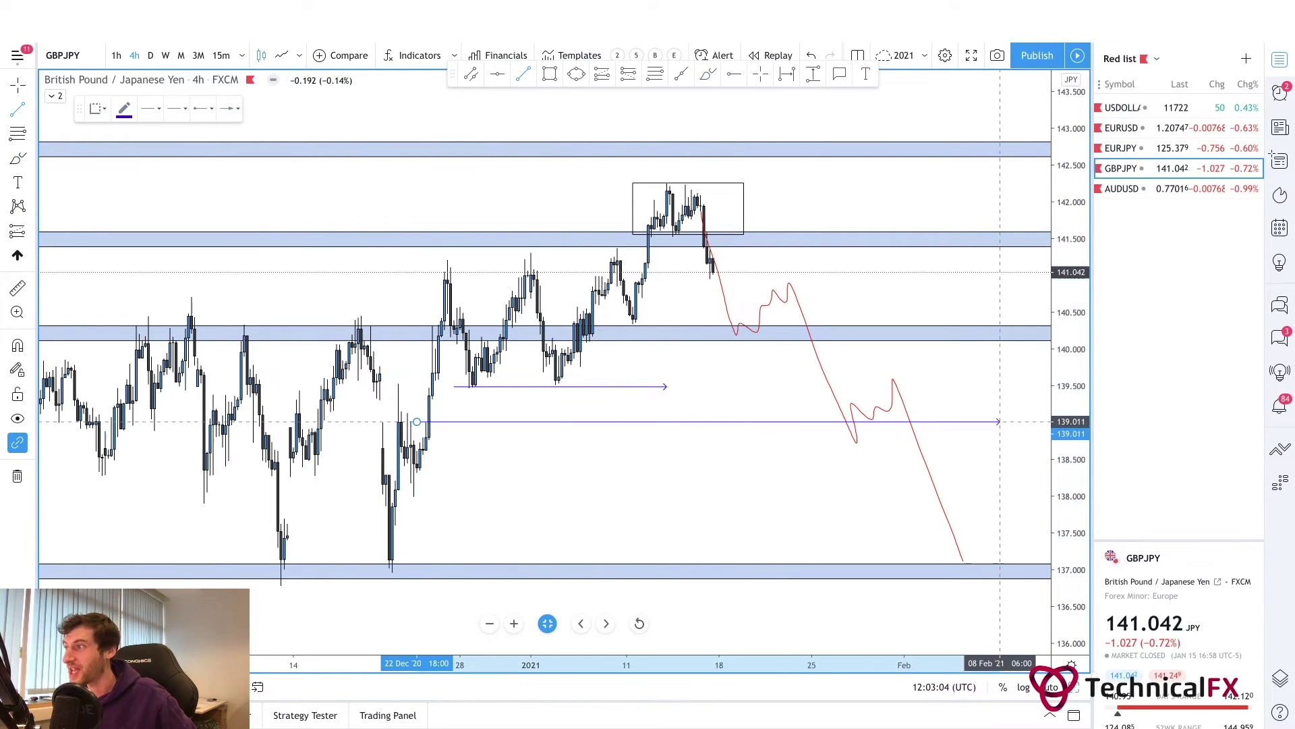
pyautogui.click(1000, 422)
# - Delete the brushed decline path from the GBPJPY chart
pyautogui.hscroll(2, 1044, 383)
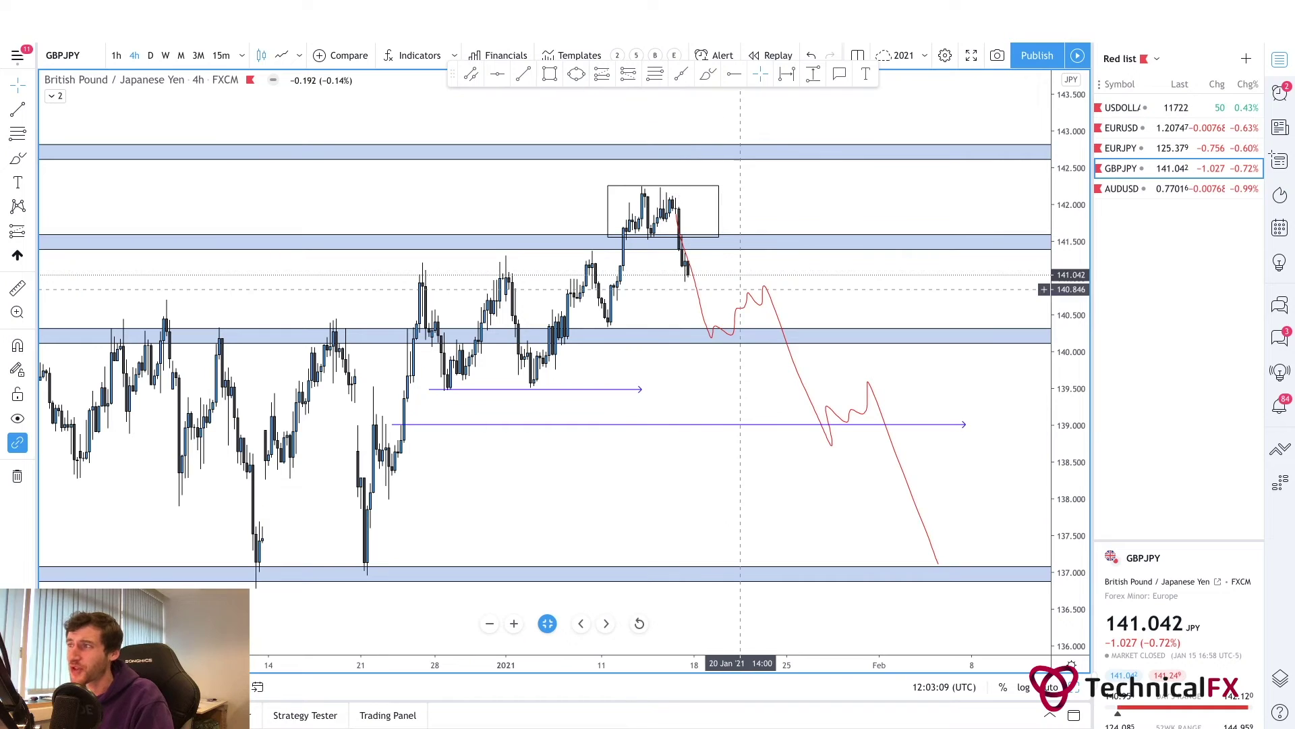
pyautogui.press('Delete')
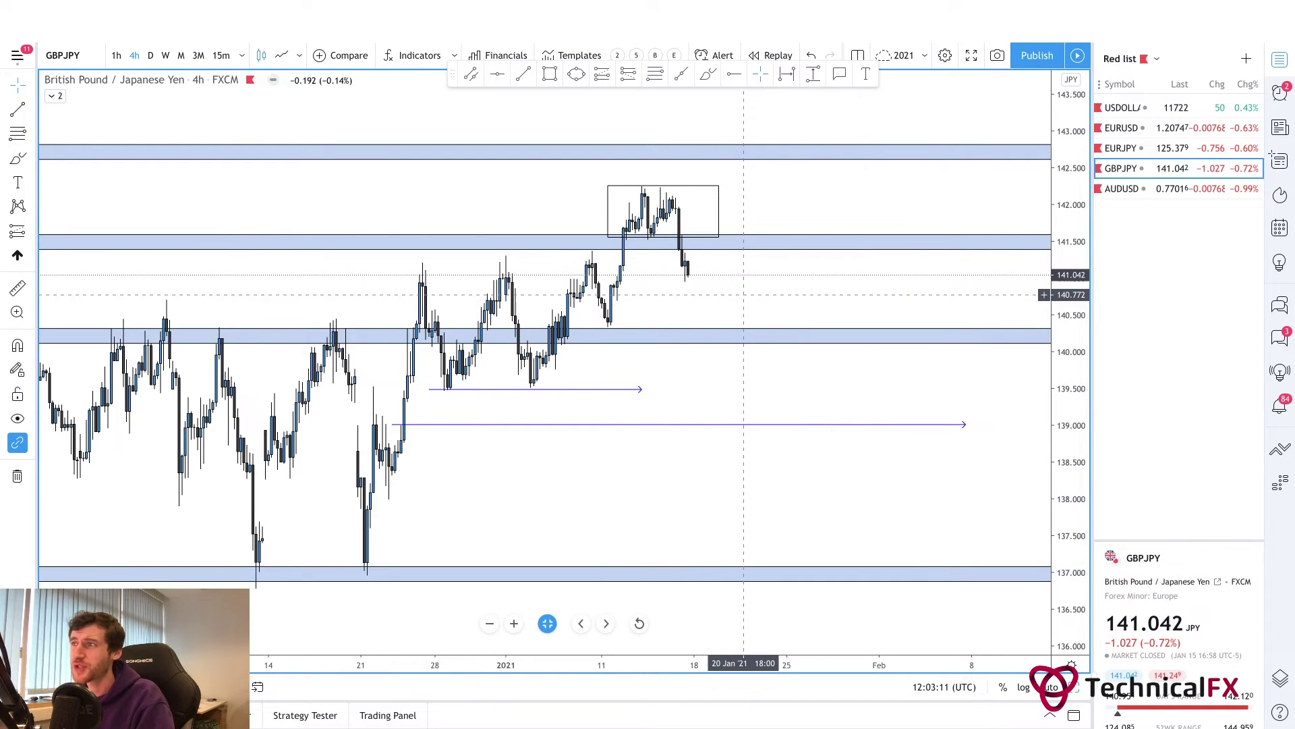
# - Brush a narrow oval around GBPJPY's 13 January drop inside the box, from about 142.2 to 141.4, and delete it
pyautogui.moveTo(744, 295); pyautogui.dragTo(730, 311)
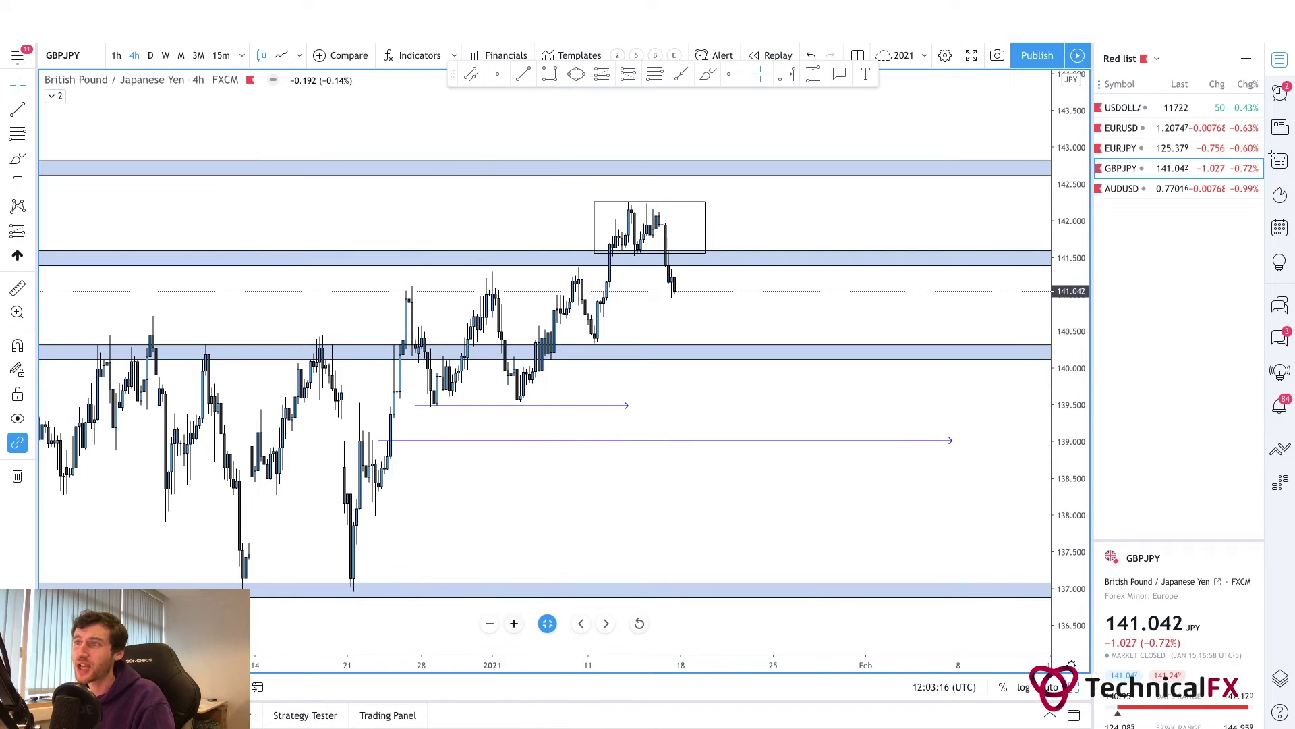
pyautogui.scroll(3, 472, 638)
pyautogui.moveTo(449, 637); pyautogui.dragTo(599, 639)
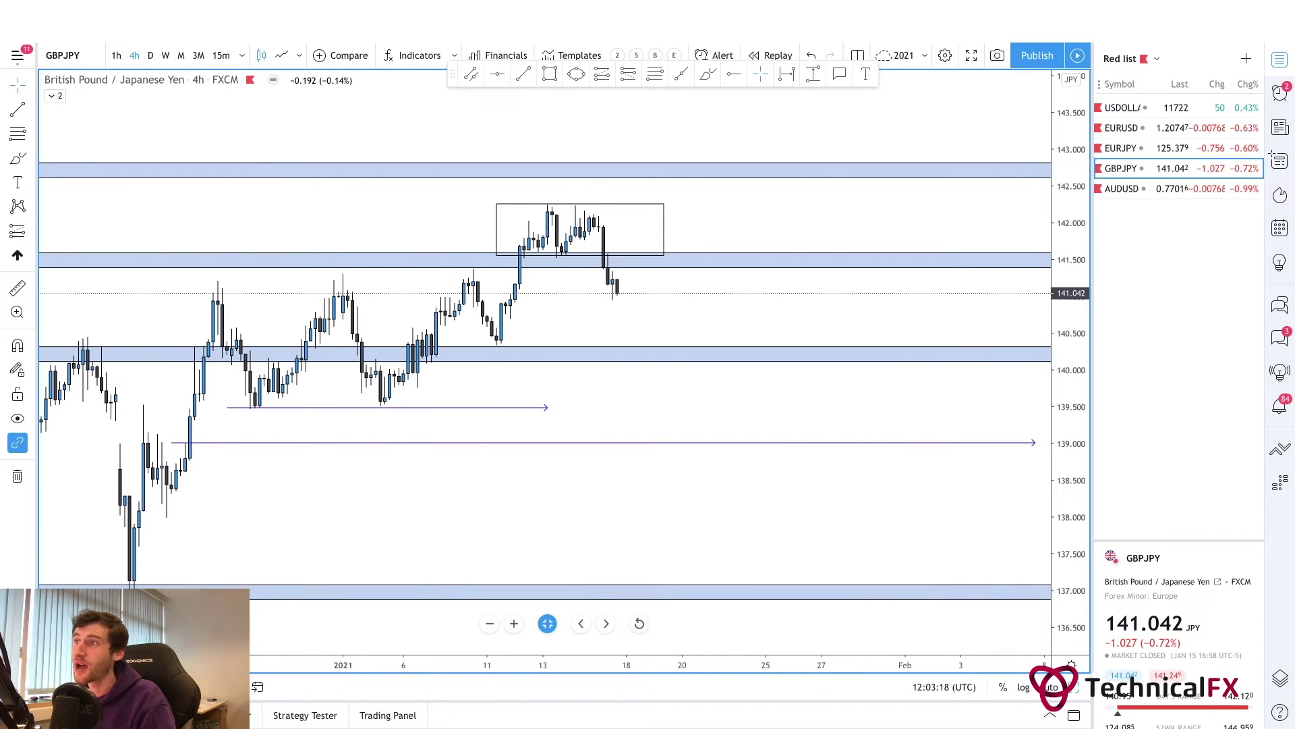
pyautogui.moveTo(1071, 432); pyautogui.dragTo(1071, 303)
pyautogui.moveTo(715, 298); pyautogui.dragTo(766, 379)
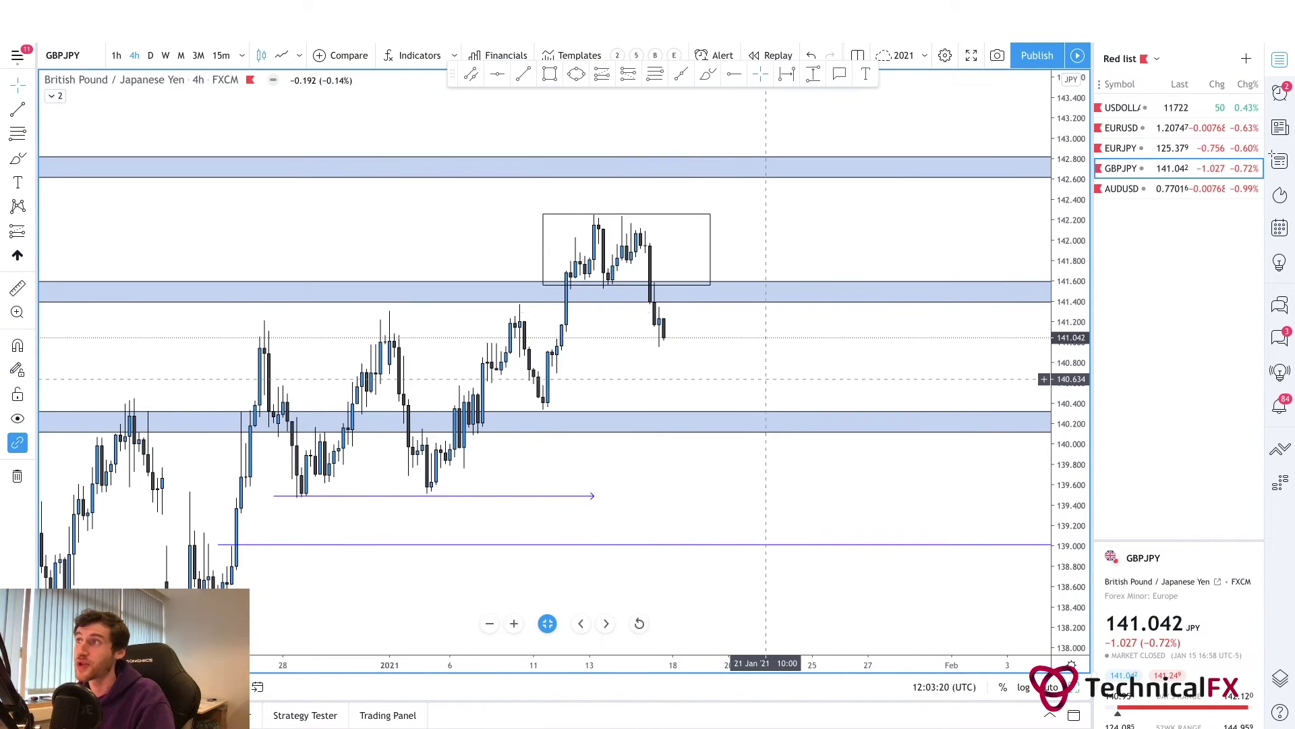
pyautogui.click(708, 74)
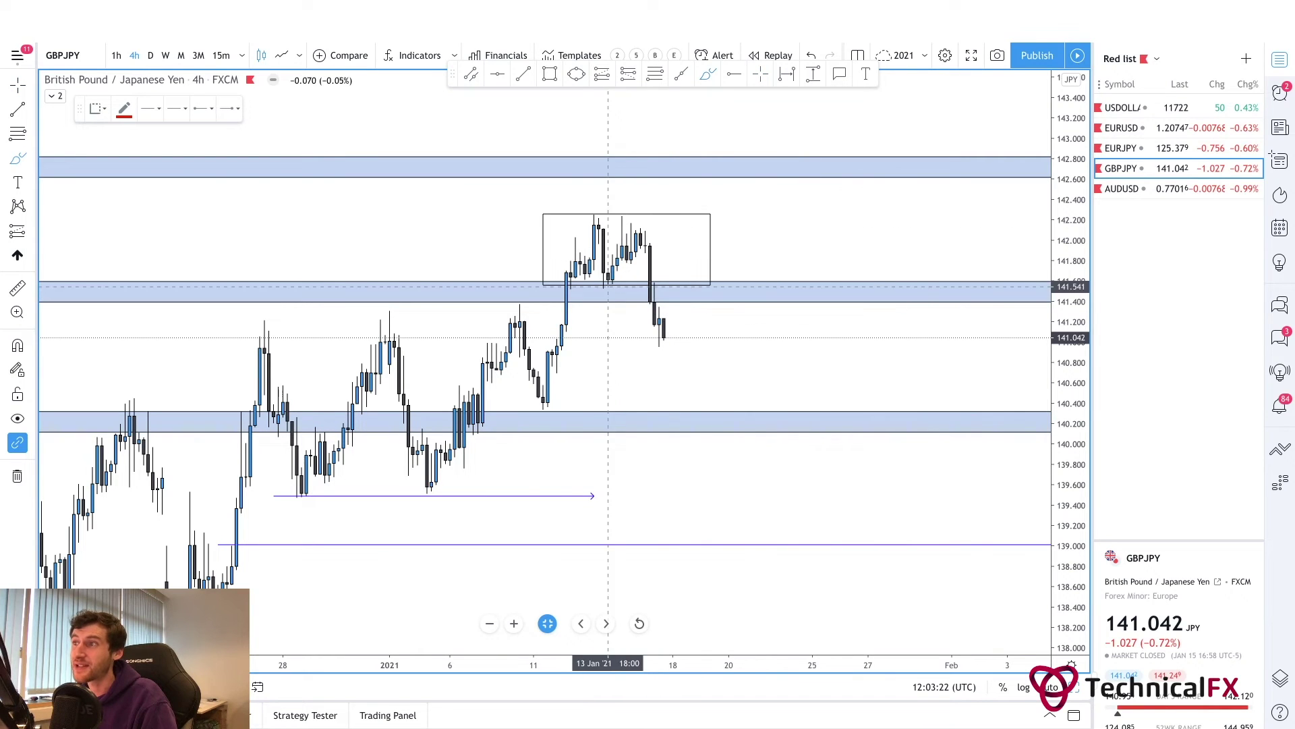
pyautogui.moveTo(612, 279)
pyautogui.mouseDown()
pyautogui.moveTo(601, 223)
pyautogui.moveTo(606, 296)
pyautogui.moveTo(612, 255)
pyautogui.mouseUp()
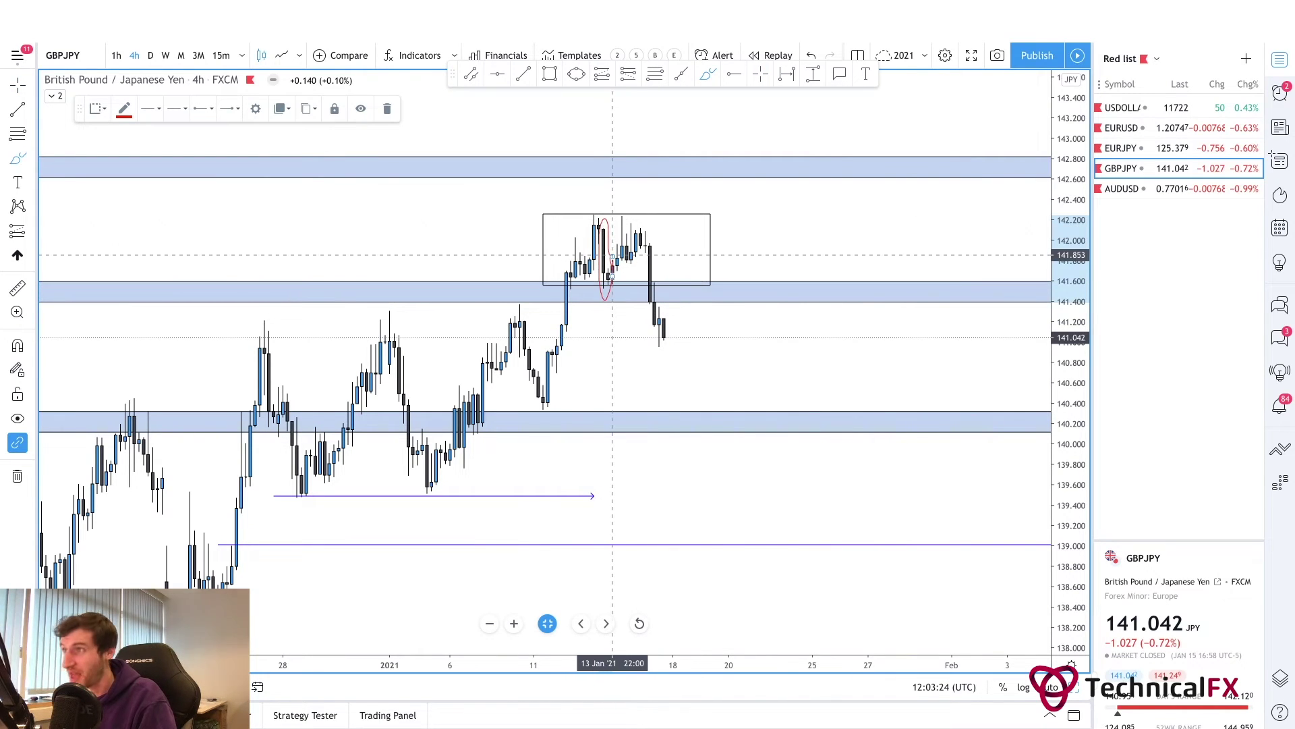
pyautogui.press('h')
pyautogui.press('BackSpace')
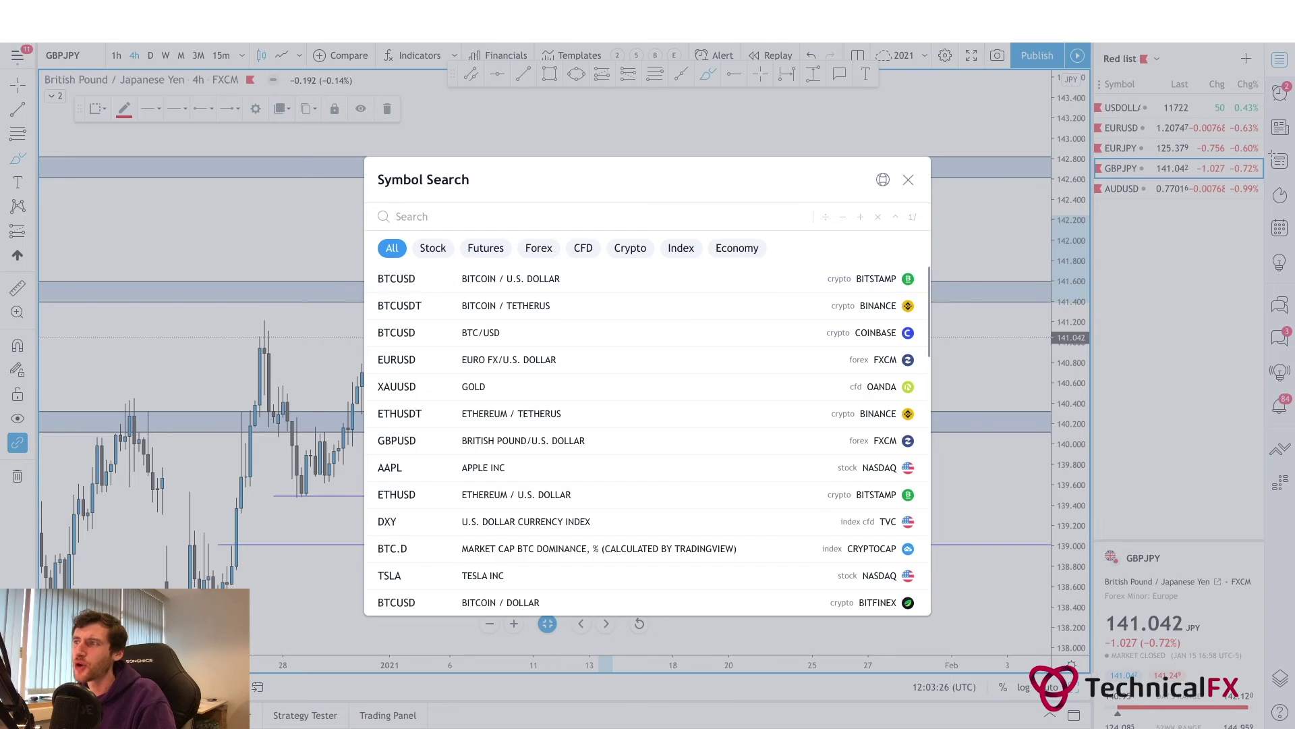
pyautogui.click(339, 250)
pyautogui.press('Delete')
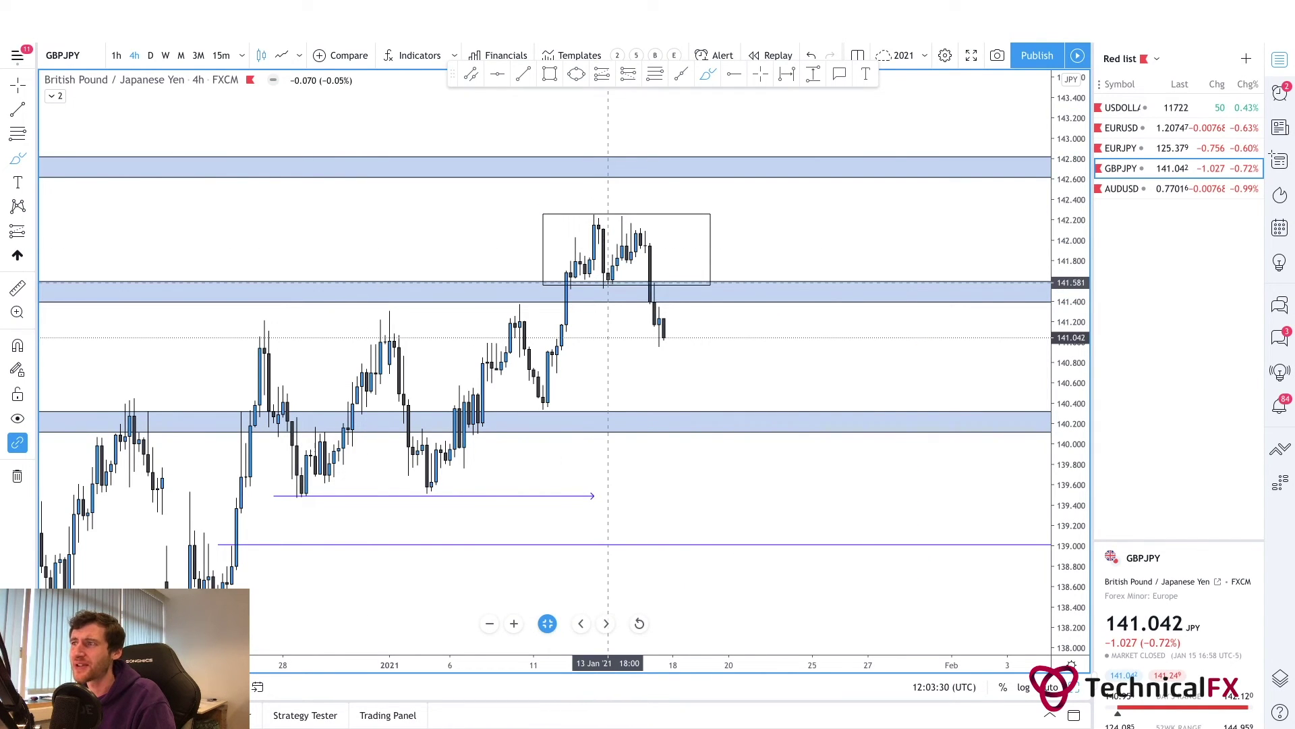
# - Brush a rising channel around GBPJPY's boxed rebound and a loop around the following drop to about 141.0, and undo these strokes
pyautogui.moveTo(613, 291)
pyautogui.mouseDown()
pyautogui.moveTo(650, 240)
pyautogui.moveTo(627, 220)
pyautogui.mouseUp()
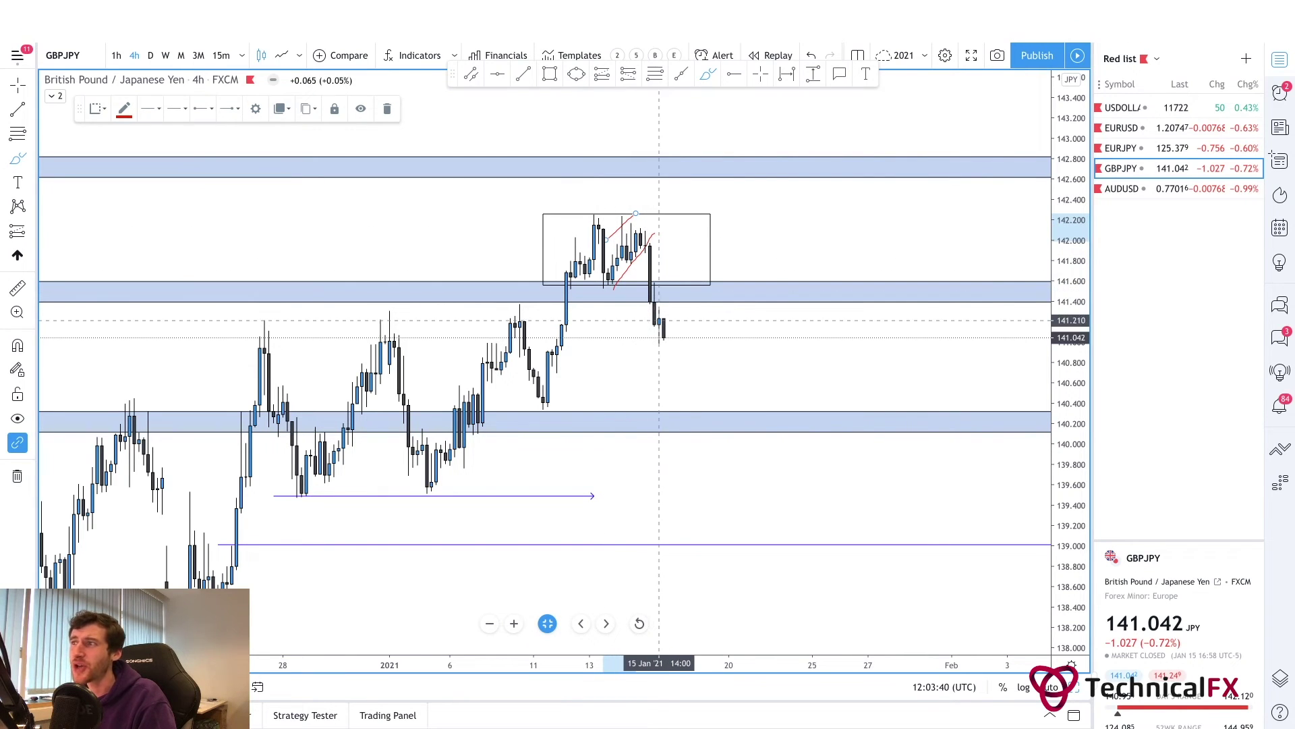
pyautogui.moveTo(664, 270); pyautogui.dragTo(659, 239)
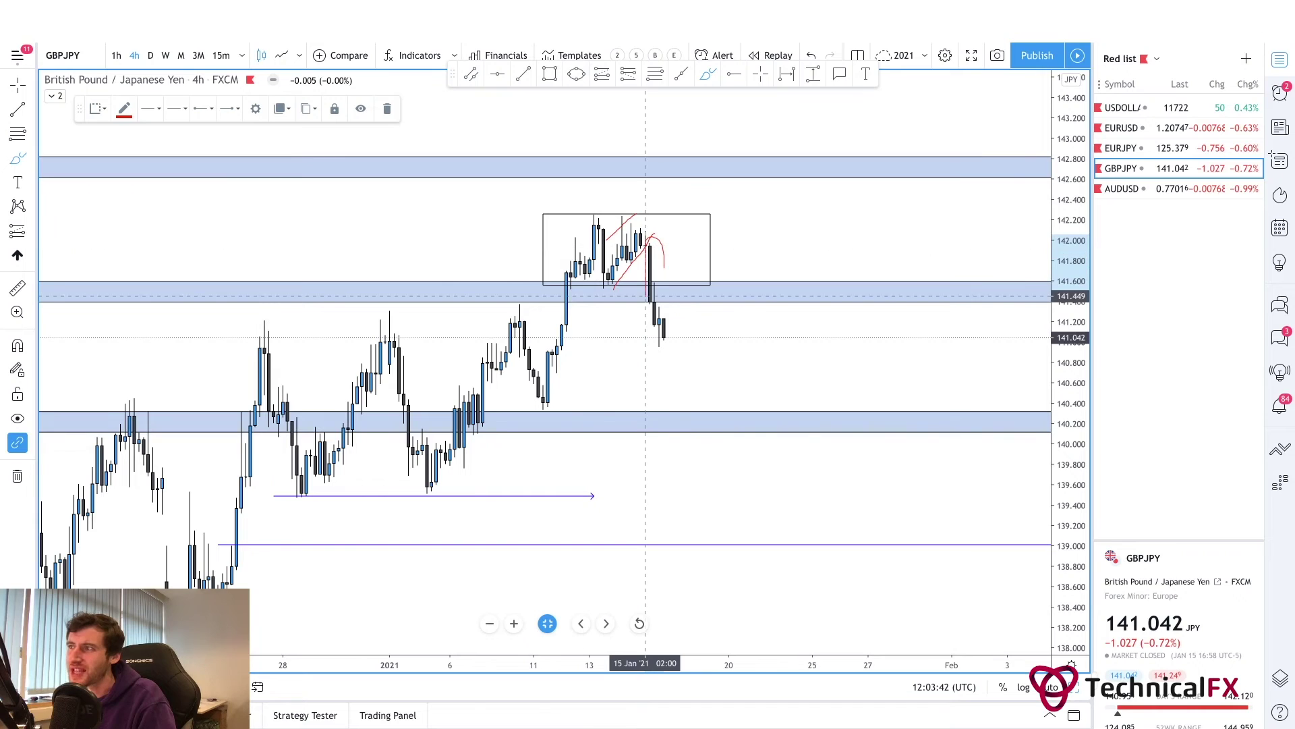
pyautogui.moveTo(659, 345); pyautogui.dragTo(672, 330)
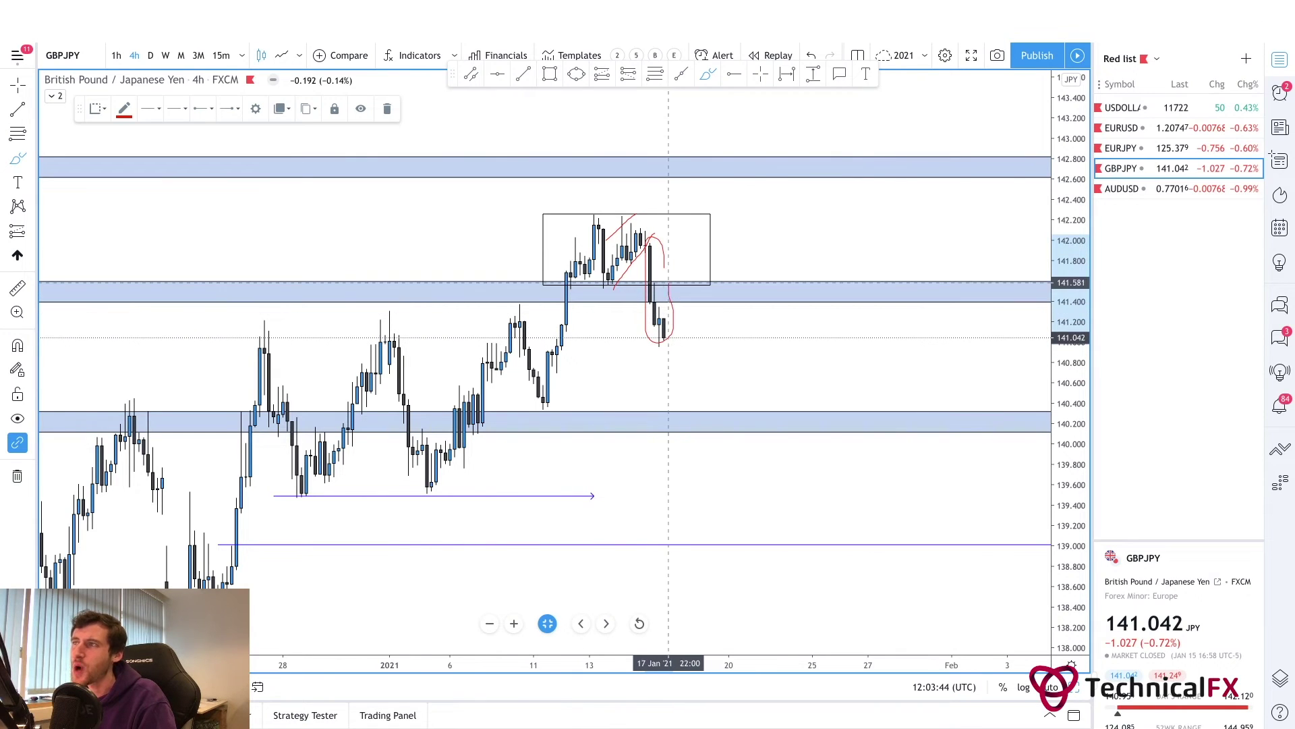
pyautogui.click(659, 262)
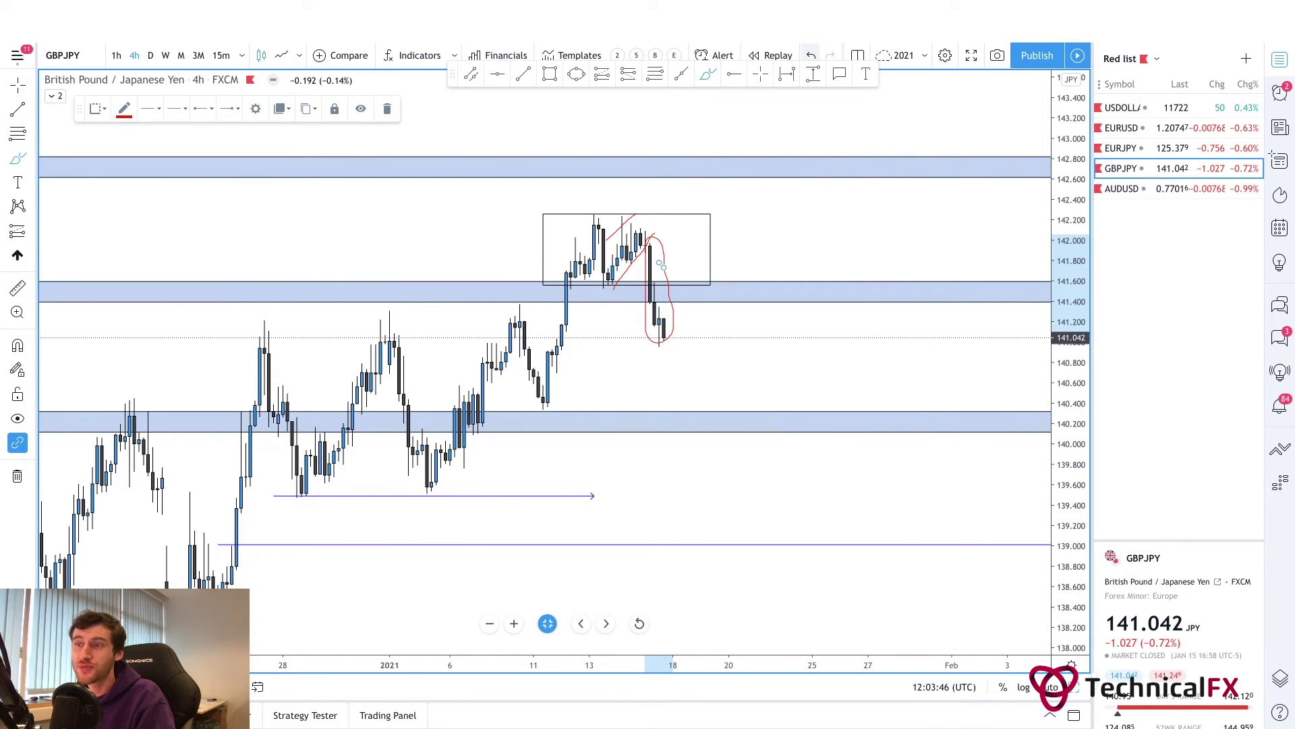
pyautogui.hotkey('ctrl', 'z')
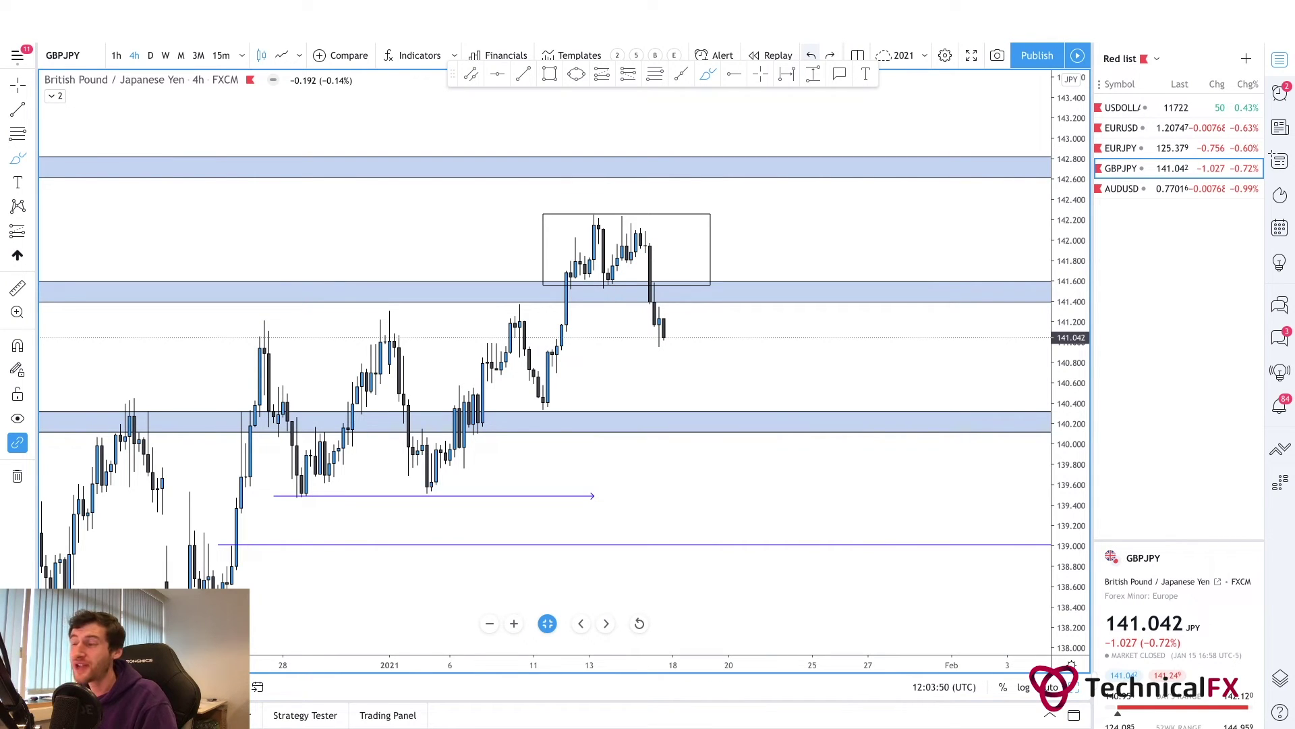
# - Switch the 4-hour chart to AUDUSD
pyautogui.click(1121, 188)
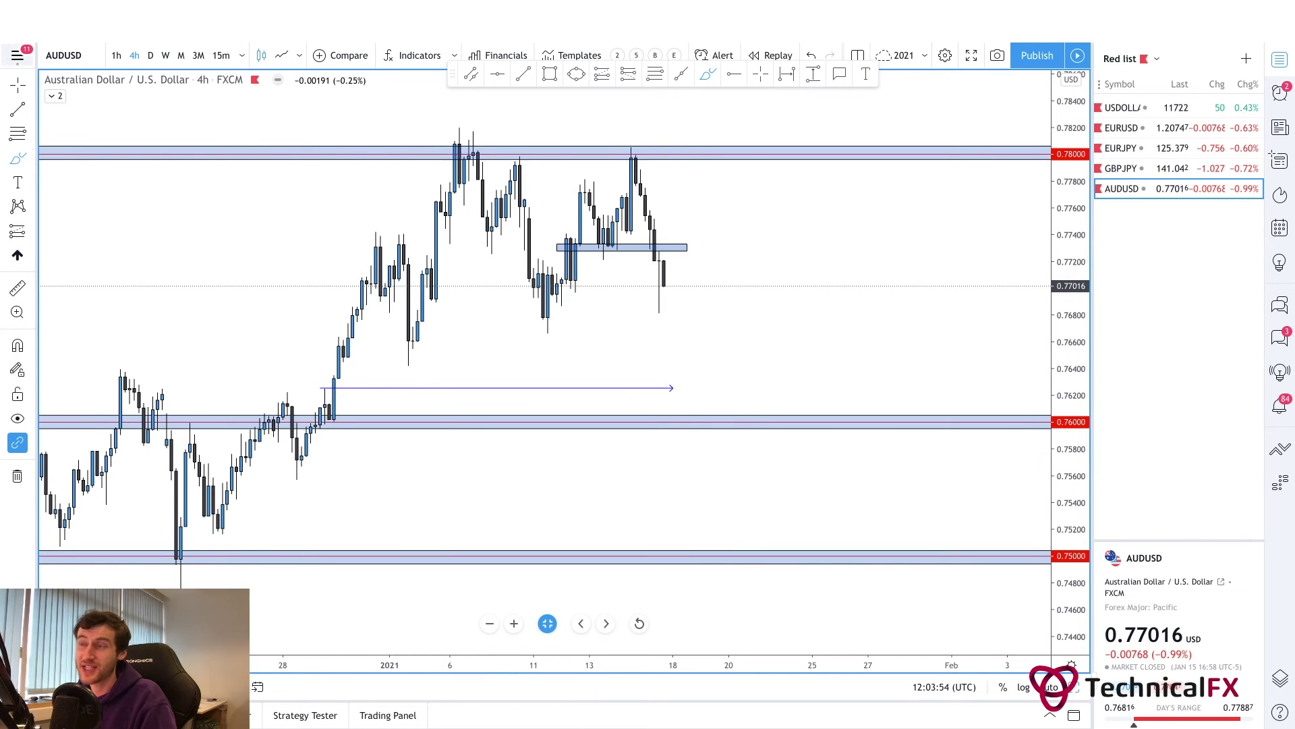
pyautogui.moveTo(223, 188); pyautogui.dragTo(330, 264)
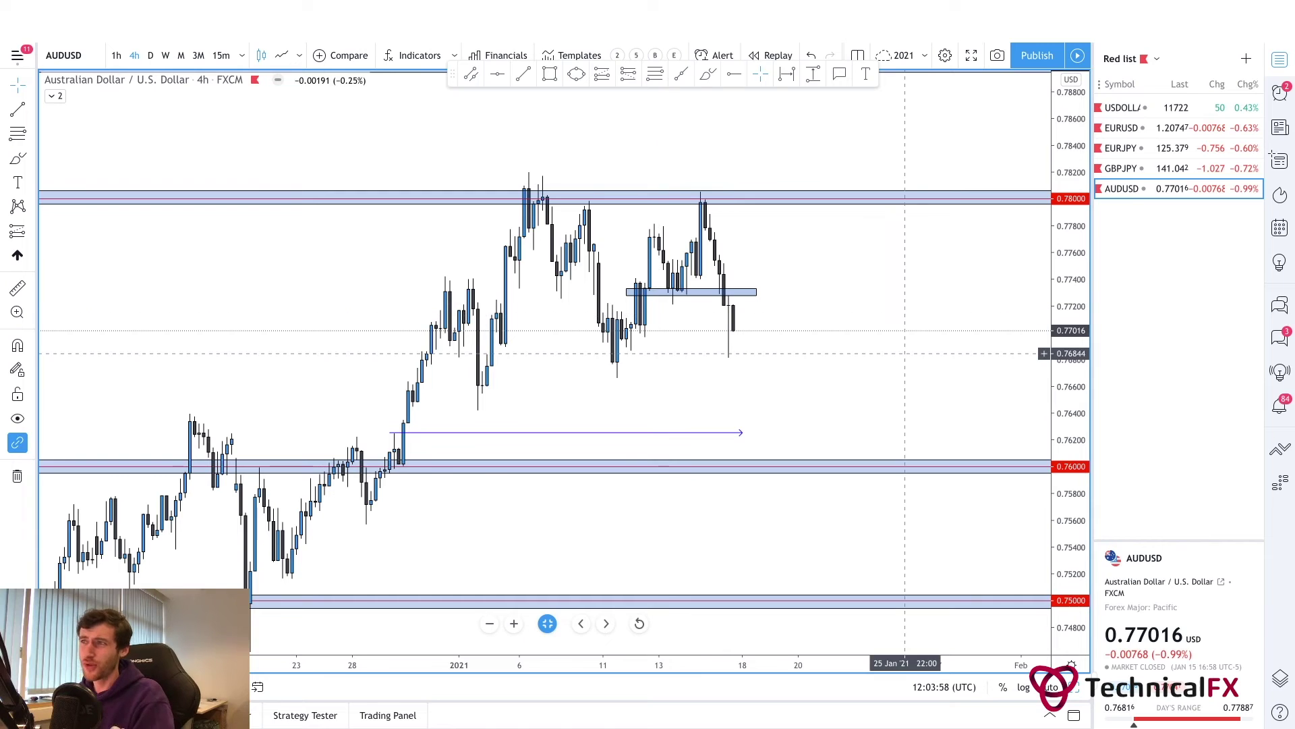
pyautogui.moveTo(901, 352); pyautogui.dragTo(869, 355)
pyautogui.moveTo(815, 273); pyautogui.dragTo(839, 279)
pyautogui.moveTo(689, 168); pyautogui.dragTo(711, 165)
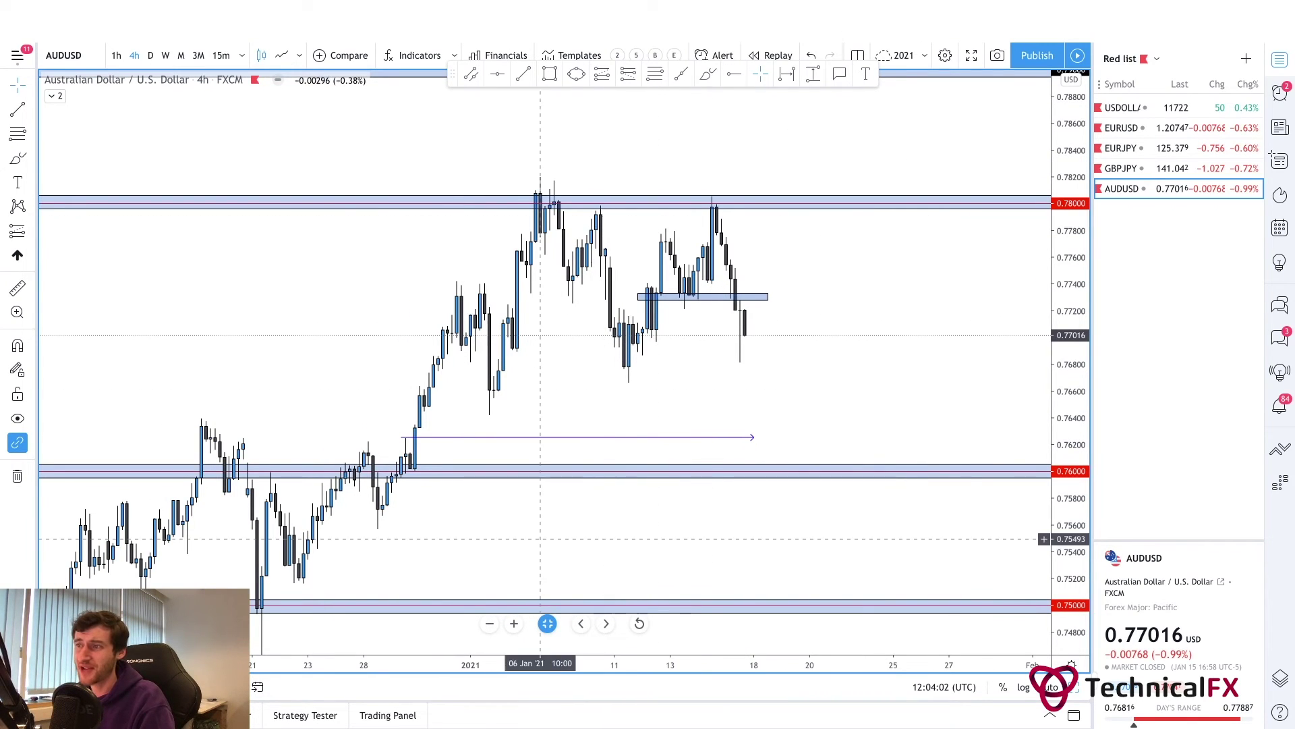
pyautogui.click(514, 624)
pyautogui.hscroll(-3, 509, 601)
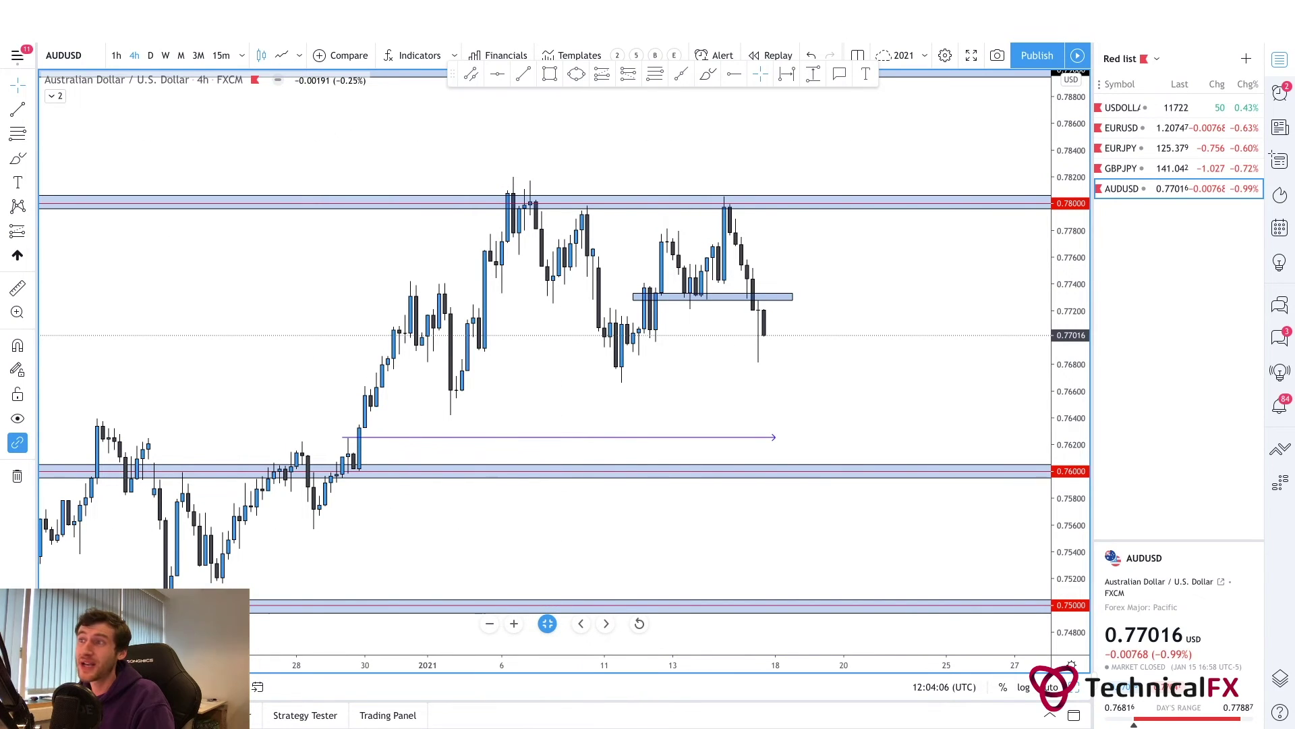
# - Brush an oval around AUDUSD's first drop from the 0.78000 zone to about 0.774 on 7 January, and delete it
pyautogui.click(707, 74)
pyautogui.moveTo(553, 224)
pyautogui.mouseDown()
pyautogui.moveTo(547, 201)
pyautogui.moveTo(536, 271)
pyautogui.moveTo(547, 217)
pyautogui.mouseUp()
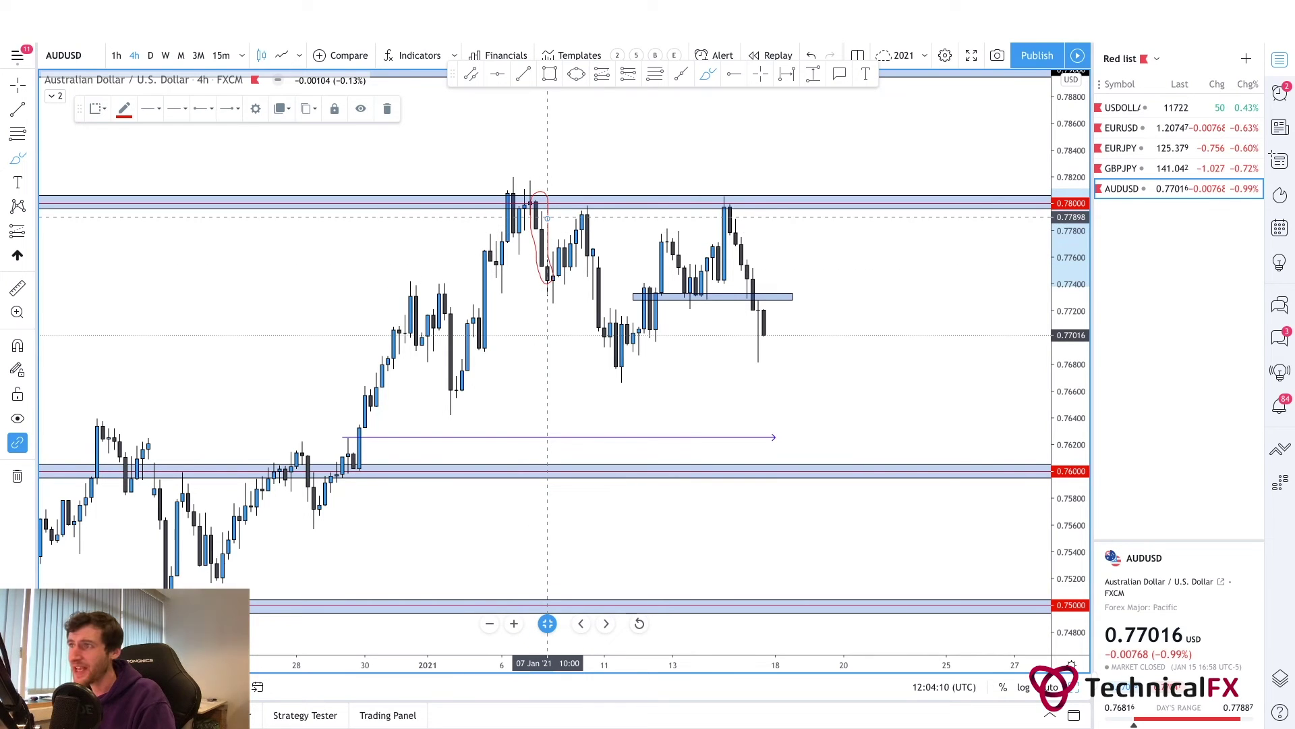
pyautogui.press('Delete')
# - Brush two rising channel lines around AUDUSD's rebound from 7 January to 11 January, and undo both
pyautogui.moveTo(546, 297); pyautogui.dragTo(605, 251)
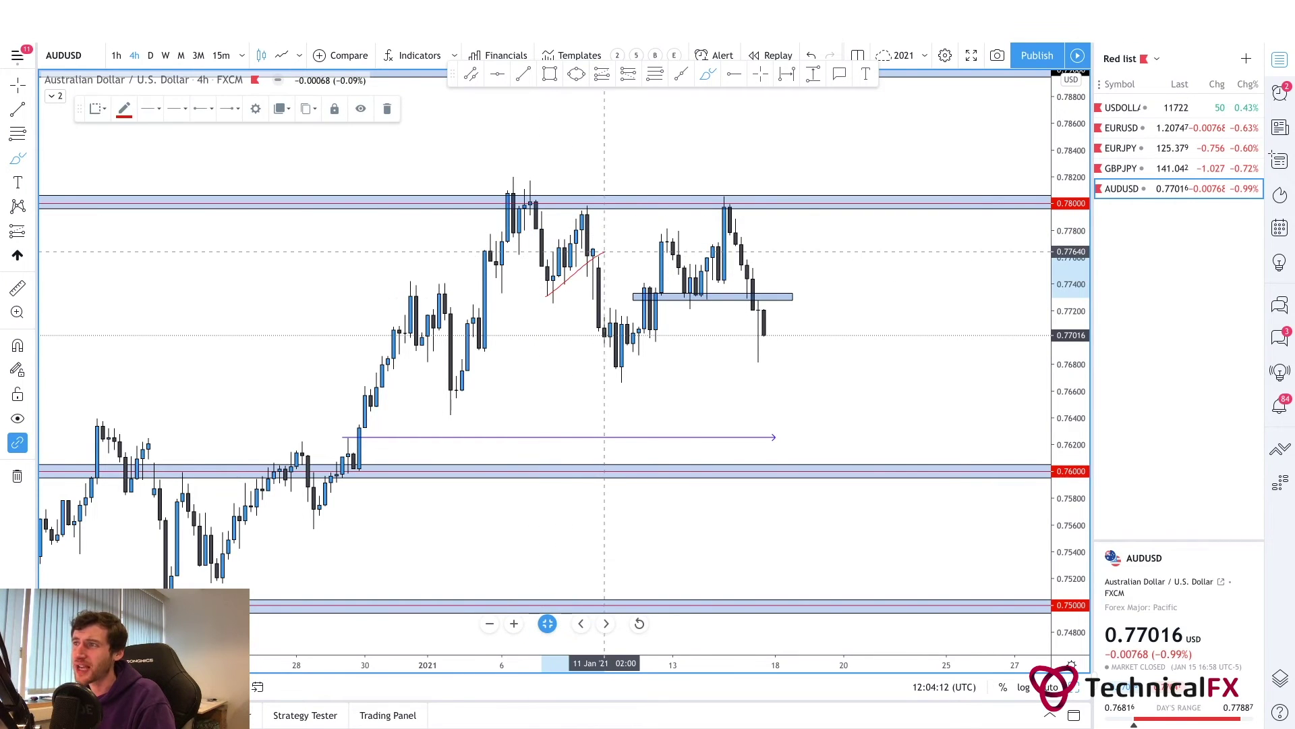
pyautogui.moveTo(547, 296); pyautogui.dragTo(575, 219)
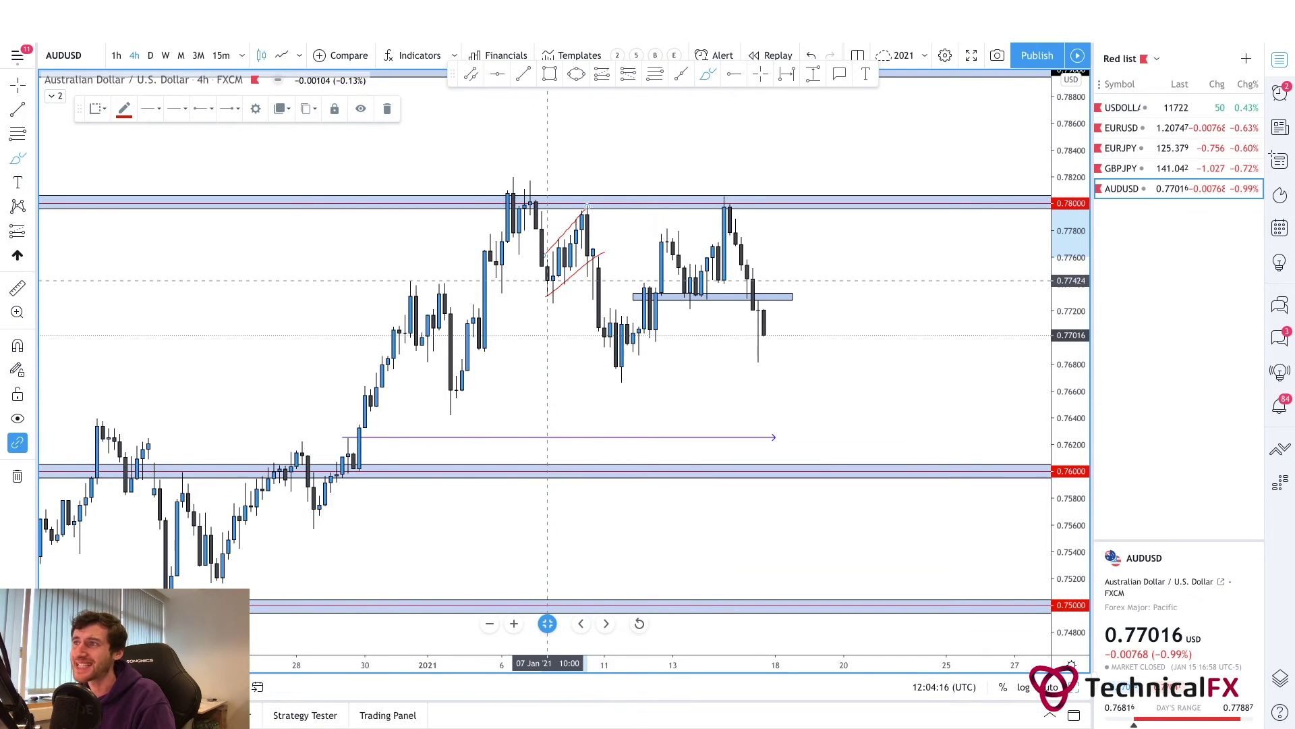
pyautogui.click(616, 211)
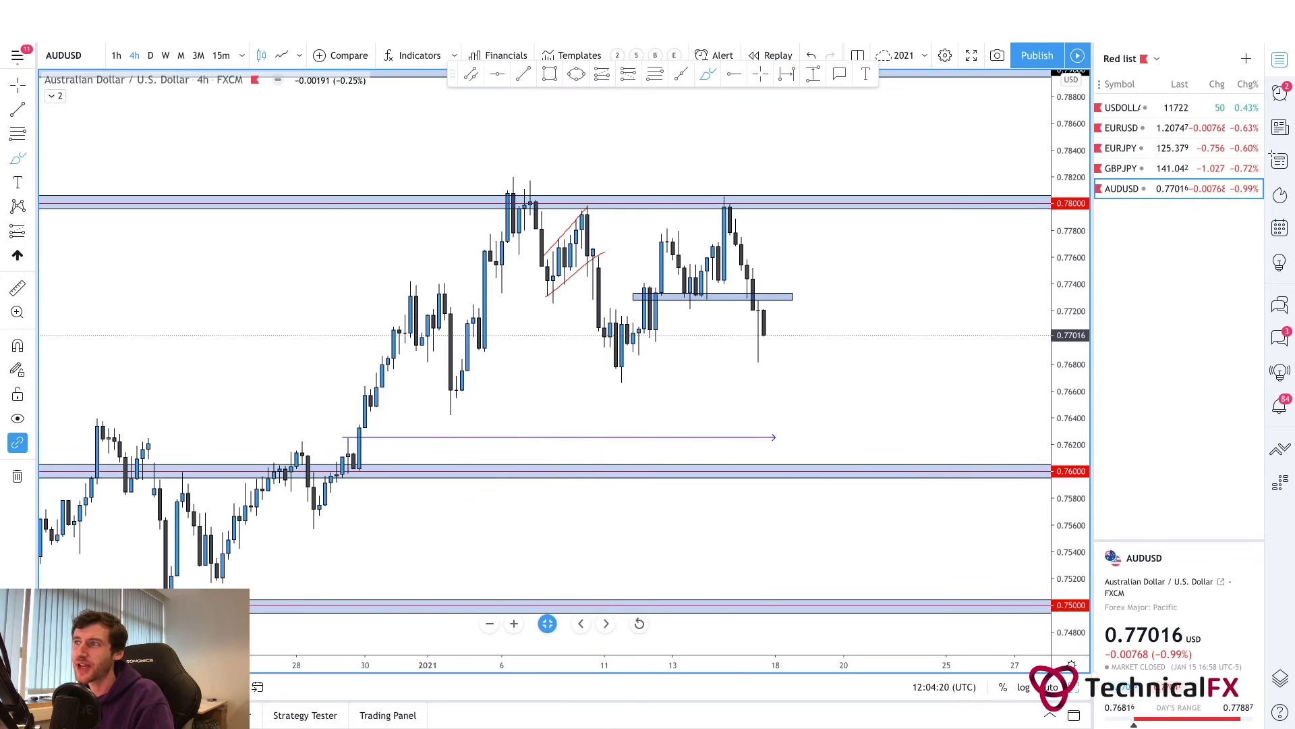
pyautogui.click(811, 54)
# - Brush a stroke down AUDUSD's decline to about 0.767 on 11 January and another mark beside that decline, deleting each
pyautogui.moveTo(593, 223); pyautogui.dragTo(622, 382)
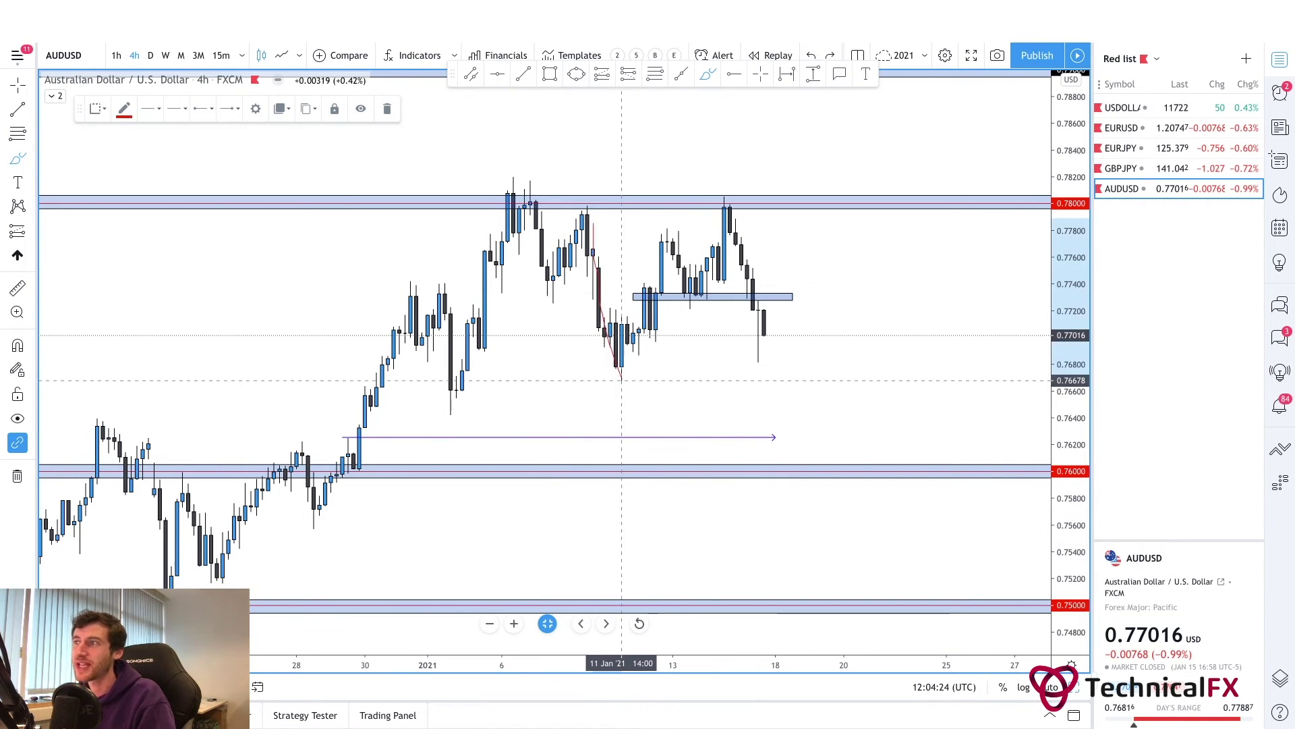
pyautogui.press('Delete')
pyautogui.hscroll(2, 622, 382)
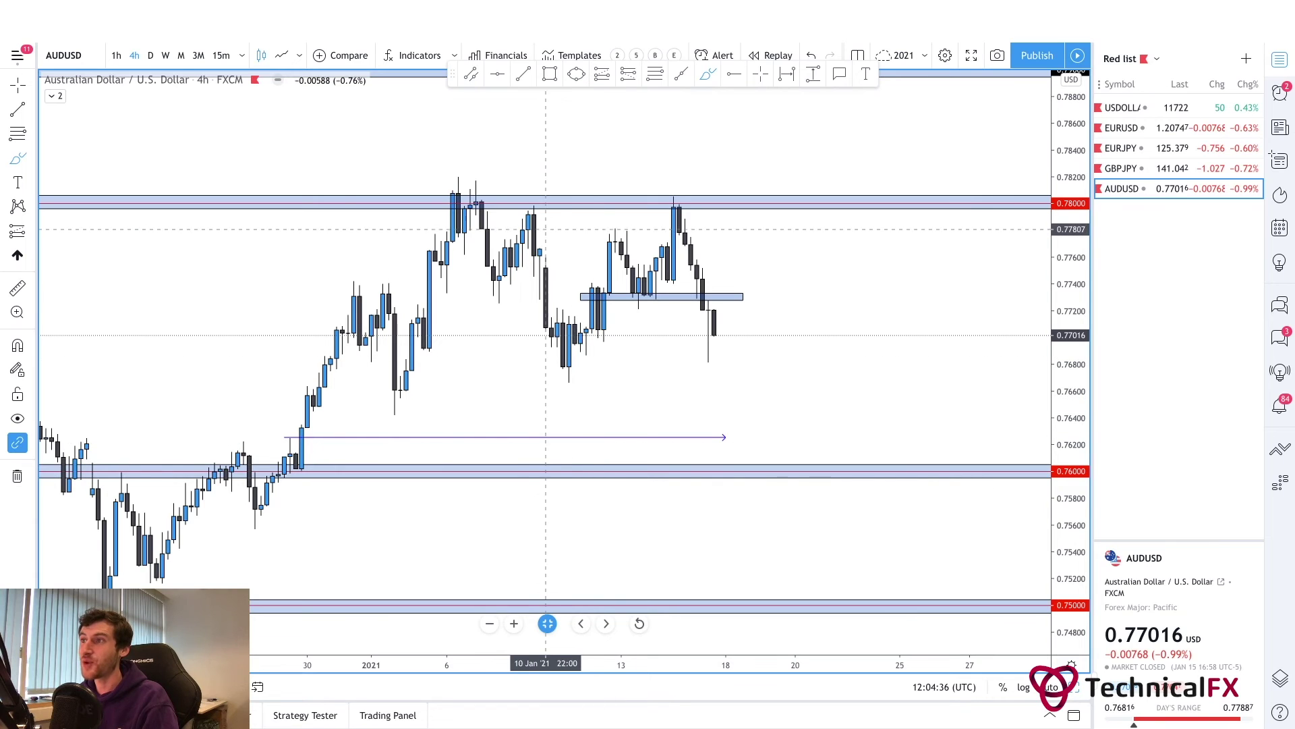
pyautogui.moveTo(548, 198)
pyautogui.mouseDown()
pyautogui.moveTo(556, 228)
pyautogui.moveTo(530, 229)
pyautogui.moveTo(557, 387)
pyautogui.moveTo(578, 379)
pyautogui.moveTo(555, 227)
pyautogui.mouseUp()
pyautogui.press('Delete')
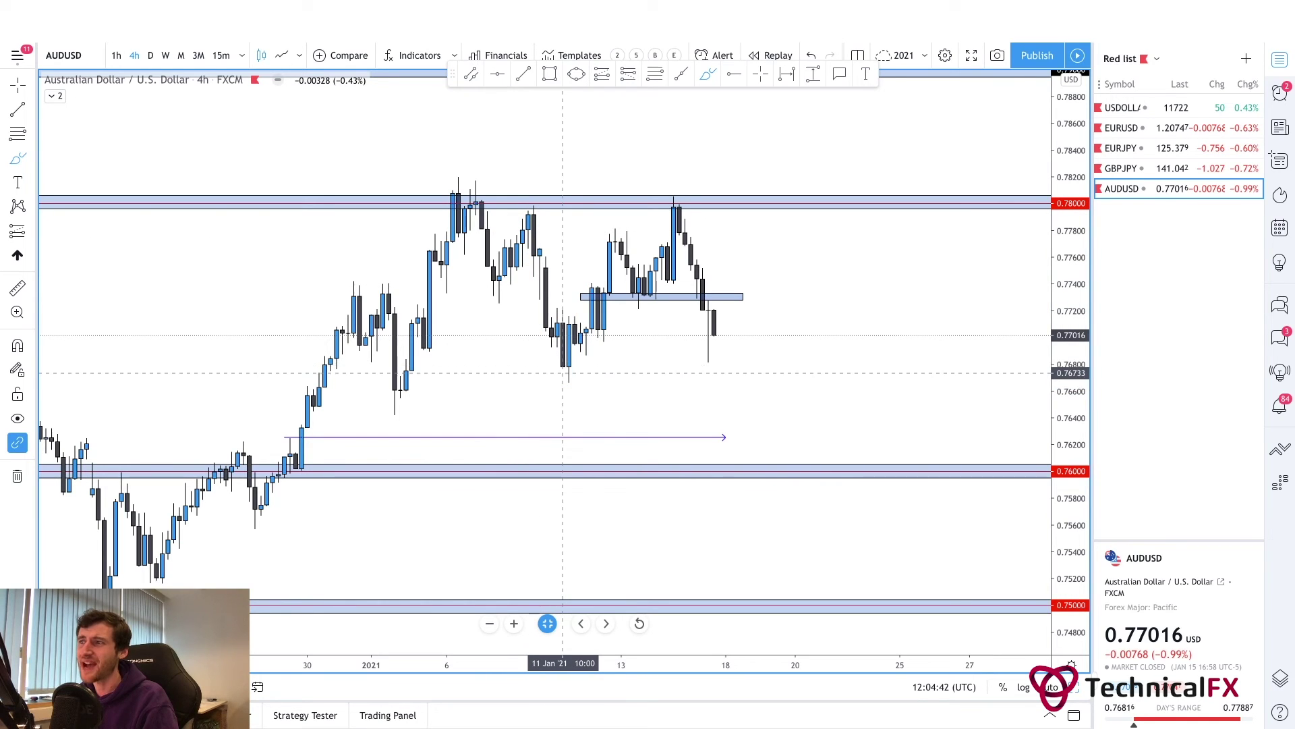
# - Brush a rising channel around AUDUSD's 11 to 15 January recovery and a zigzag along its price swings, and undo all strokes
pyautogui.moveTo(566, 383)
pyautogui.mouseDown()
pyautogui.moveTo(701, 277)
pyautogui.moveTo(708, 249)
pyautogui.mouseUp()
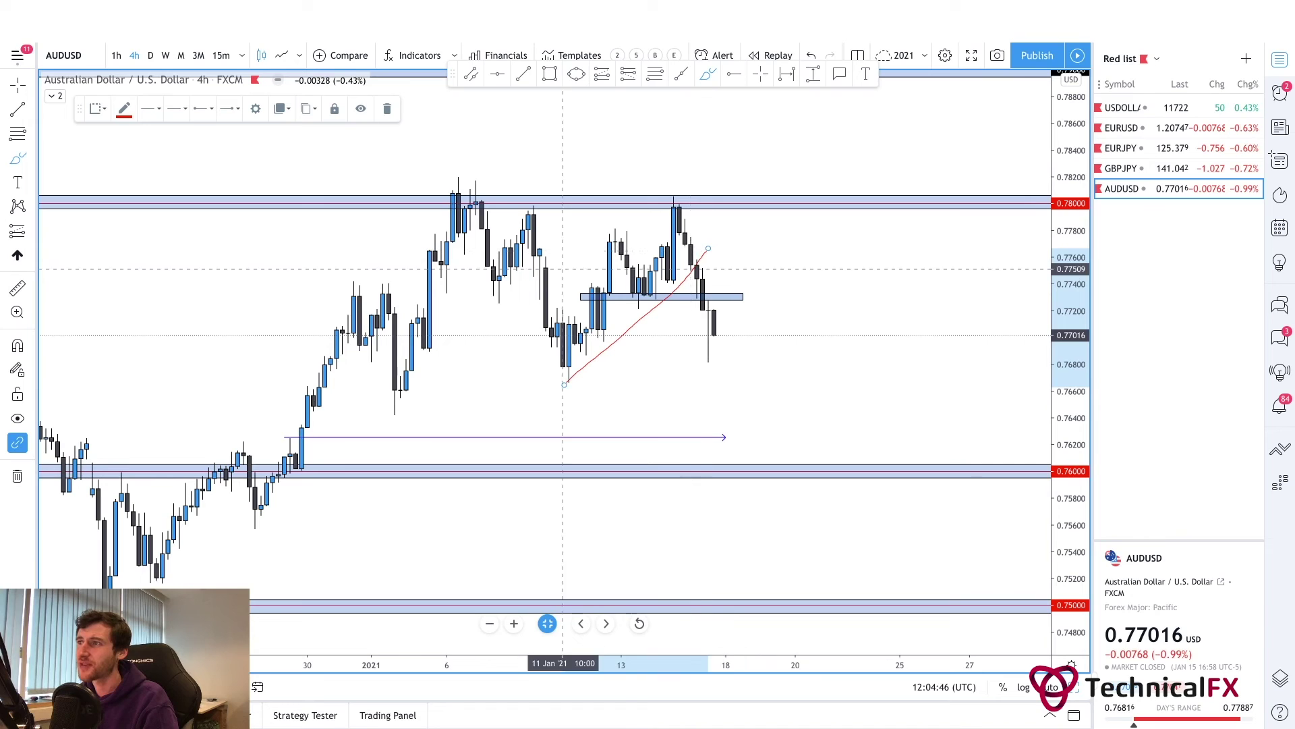
pyautogui.moveTo(550, 267); pyautogui.dragTo(667, 191)
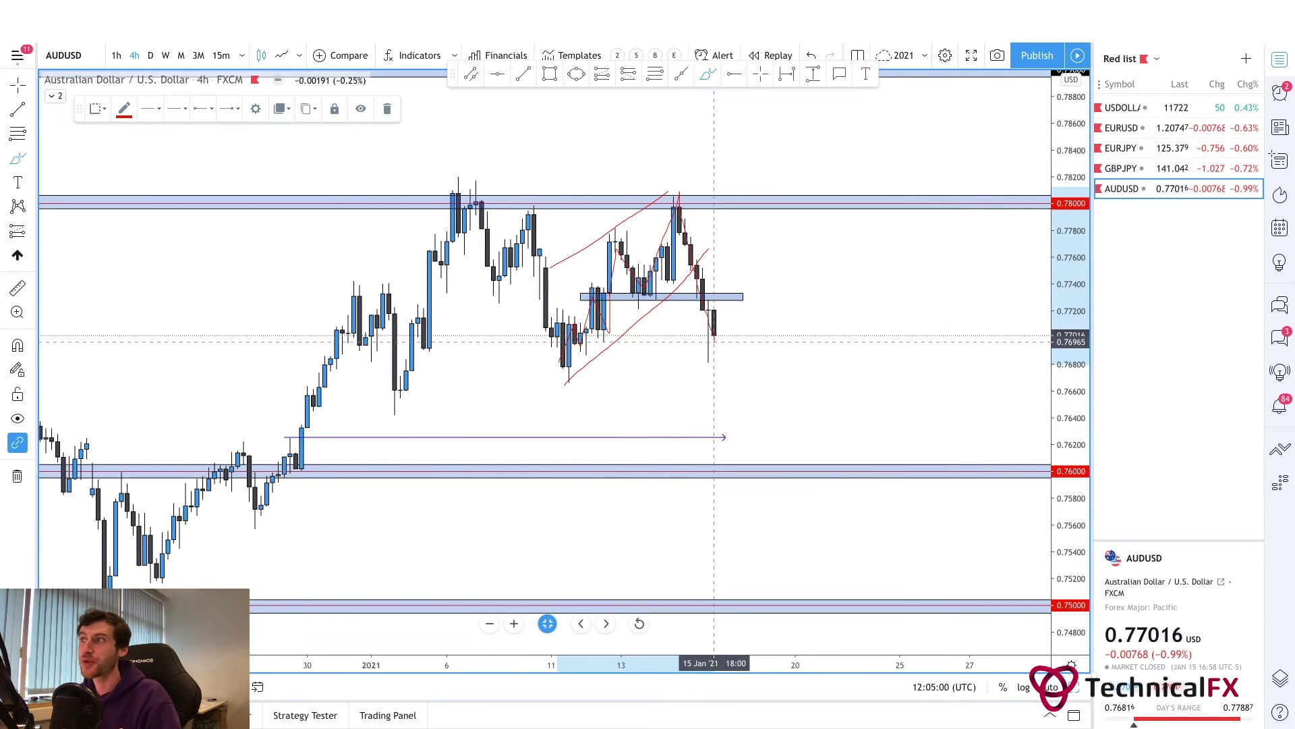
pyautogui.click(811, 55)
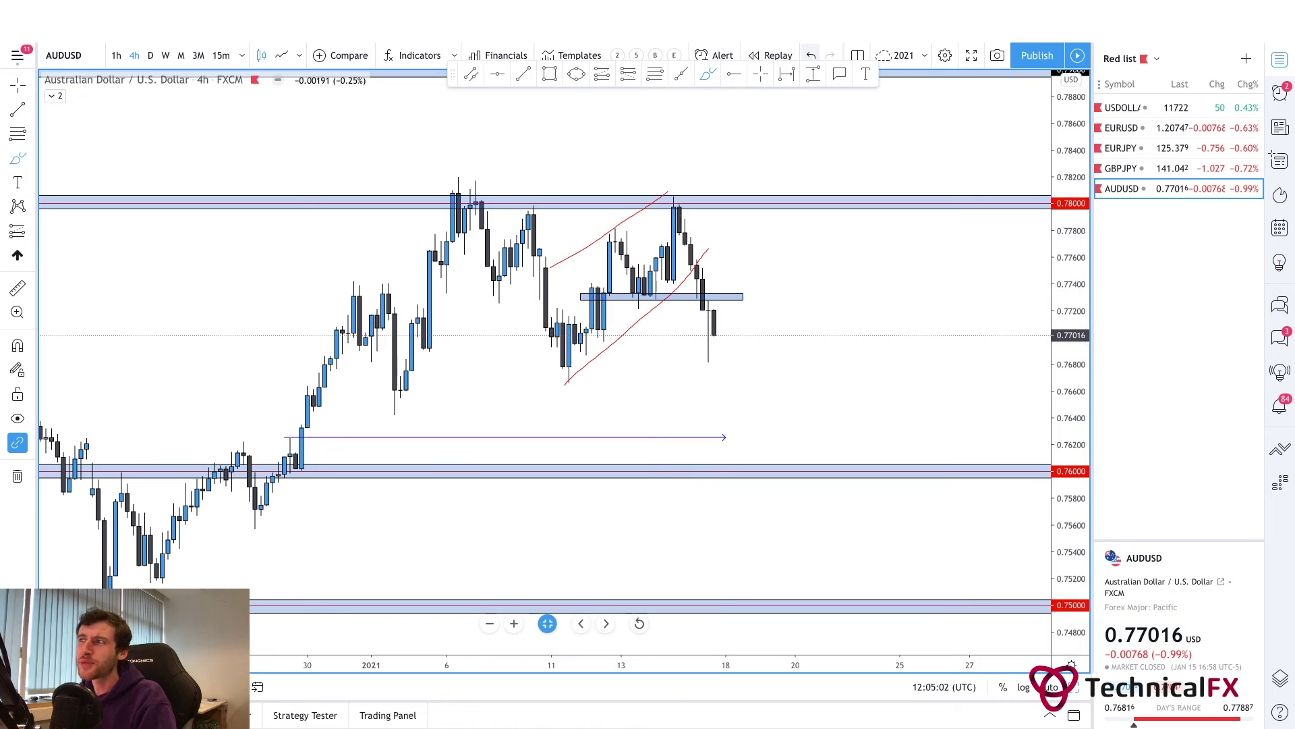
pyautogui.click(811, 56)
pyautogui.click(811, 55)
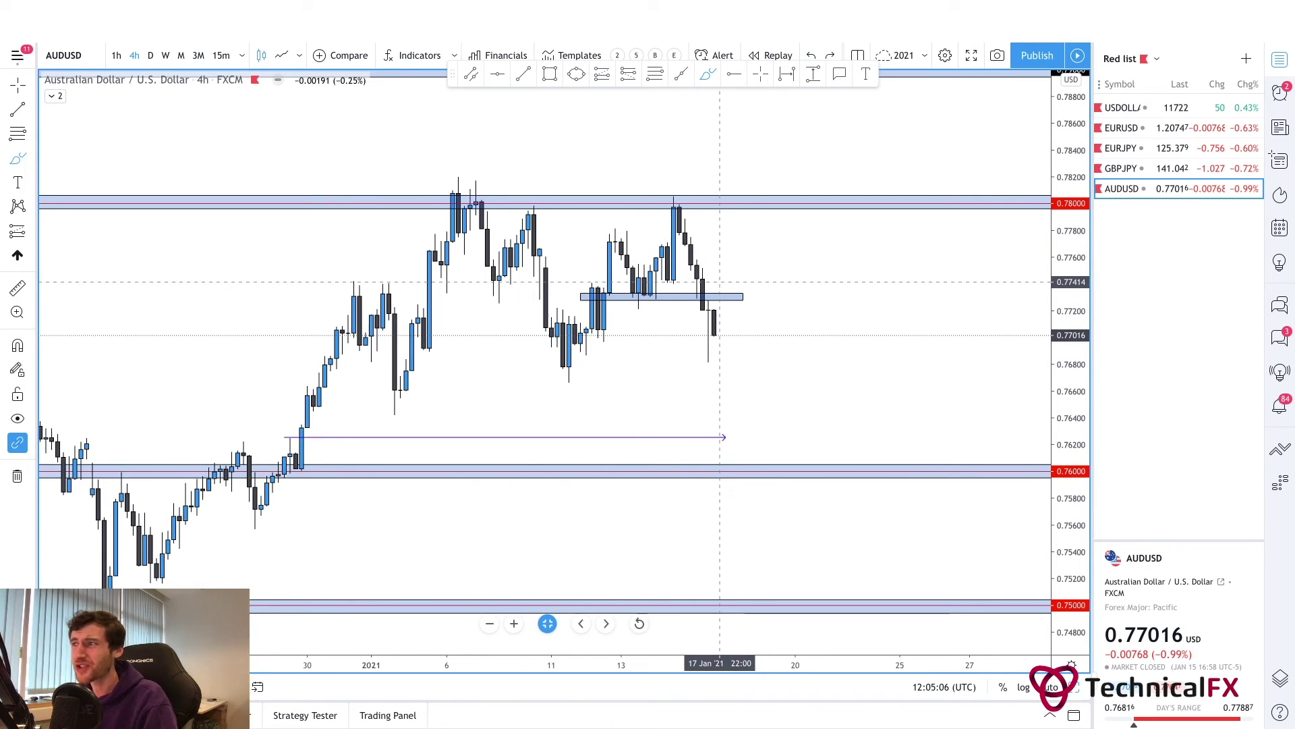
# - Brush a projected decline from AUDUSD's latest candle and an oval around the late-December rally at the arrow's start, deleting each
pyautogui.moveTo(714, 340)
pyautogui.mouseDown()
pyautogui.moveTo(743, 282)
pyautogui.moveTo(802, 449)
pyautogui.mouseUp()
pyautogui.press('Delete')
pyautogui.moveTo(319, 404)
pyautogui.mouseDown()
pyautogui.moveTo(331, 418)
pyautogui.moveTo(317, 447)
pyautogui.moveTo(279, 431)
pyautogui.moveTo(284, 415)
pyautogui.mouseUp()
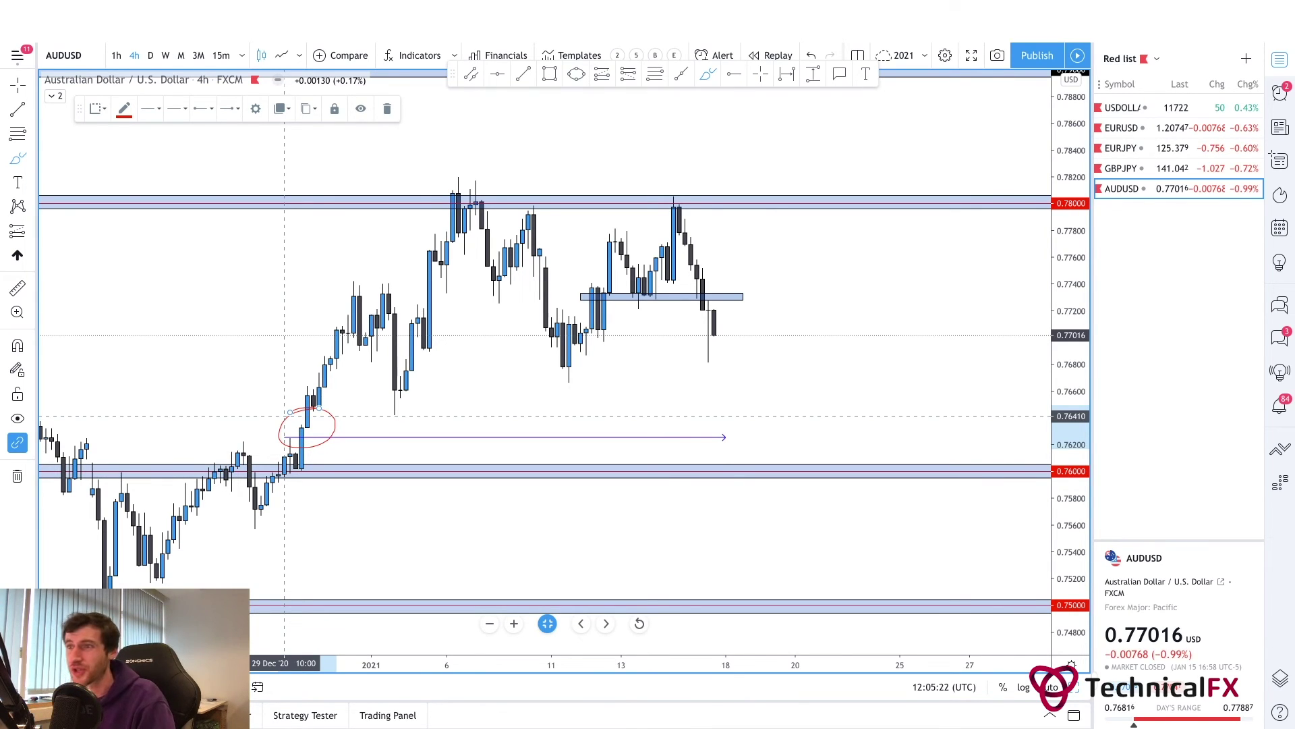
pyautogui.press('Delete')
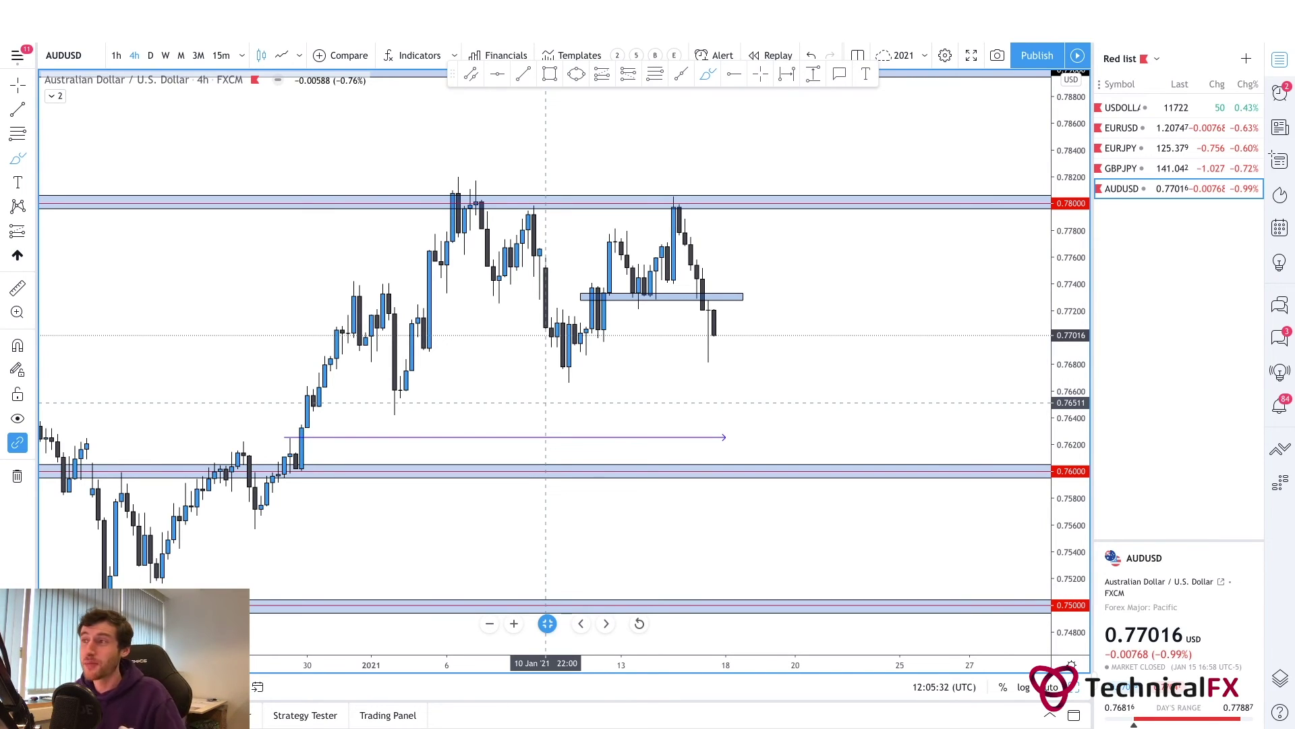
# - Brush AUDUSD's swings from the second January high to the latest candle, and its earlier drop, rebound and drop, deleting each path
pyautogui.moveTo(533, 220)
pyautogui.mouseDown()
pyautogui.moveTo(569, 359)
pyautogui.moveTo(609, 270)
pyautogui.moveTo(661, 256)
pyautogui.moveTo(680, 212)
pyautogui.moveTo(717, 335)
pyautogui.mouseUp()
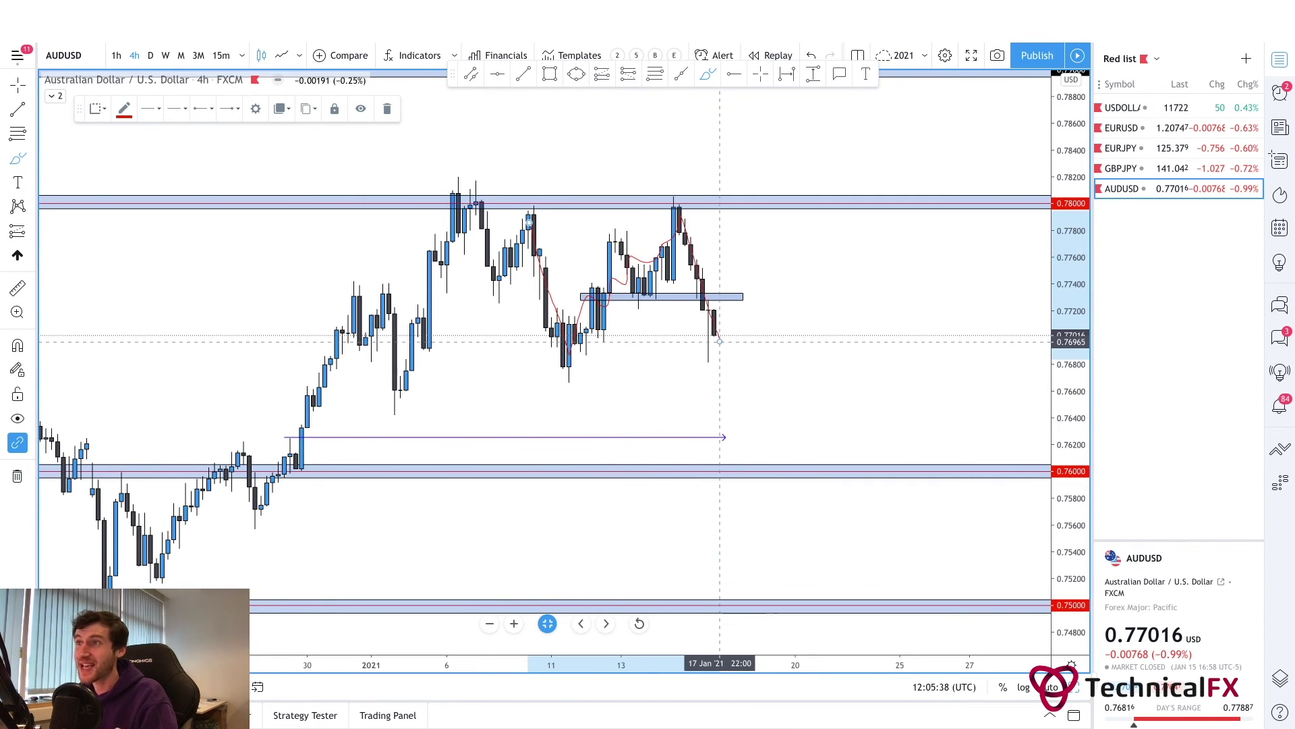
pyautogui.press('Delete')
pyautogui.moveTo(476, 203)
pyautogui.mouseDown()
pyautogui.moveTo(499, 280)
pyautogui.moveTo(533, 209)
pyautogui.mouseUp()
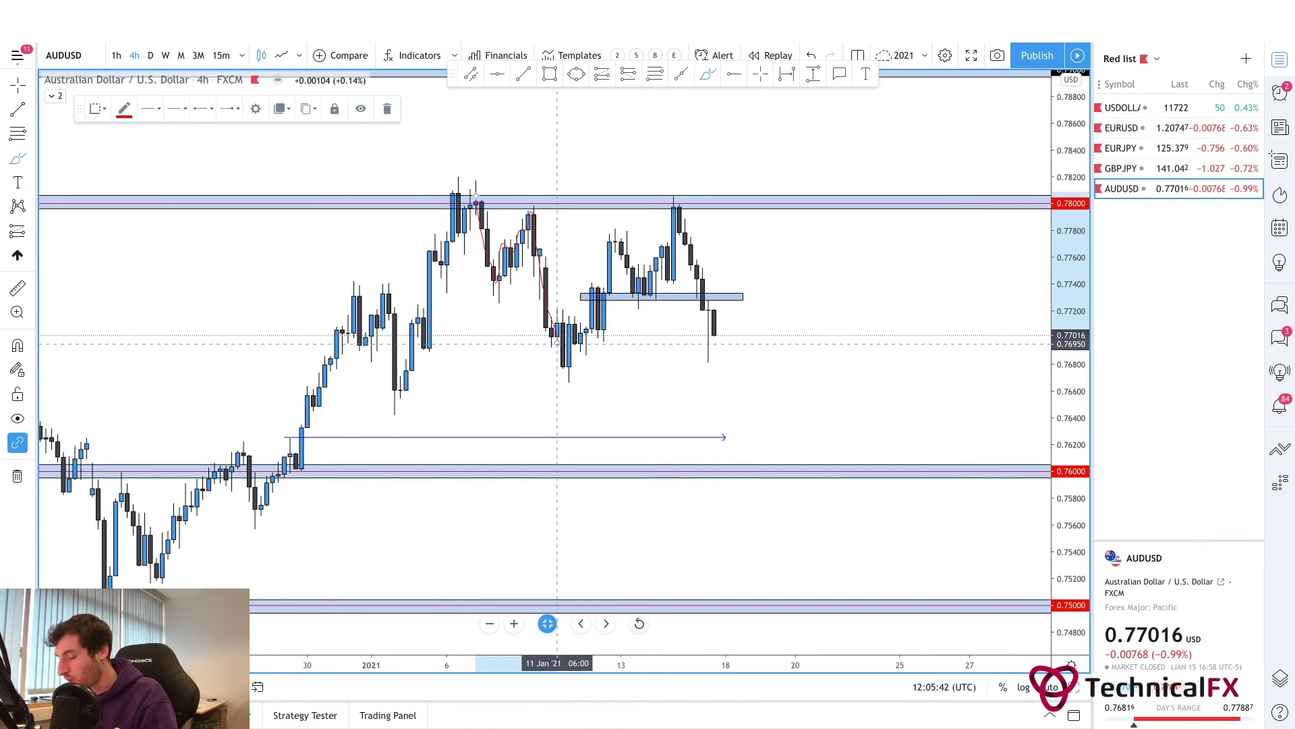
pyautogui.press('Delete')
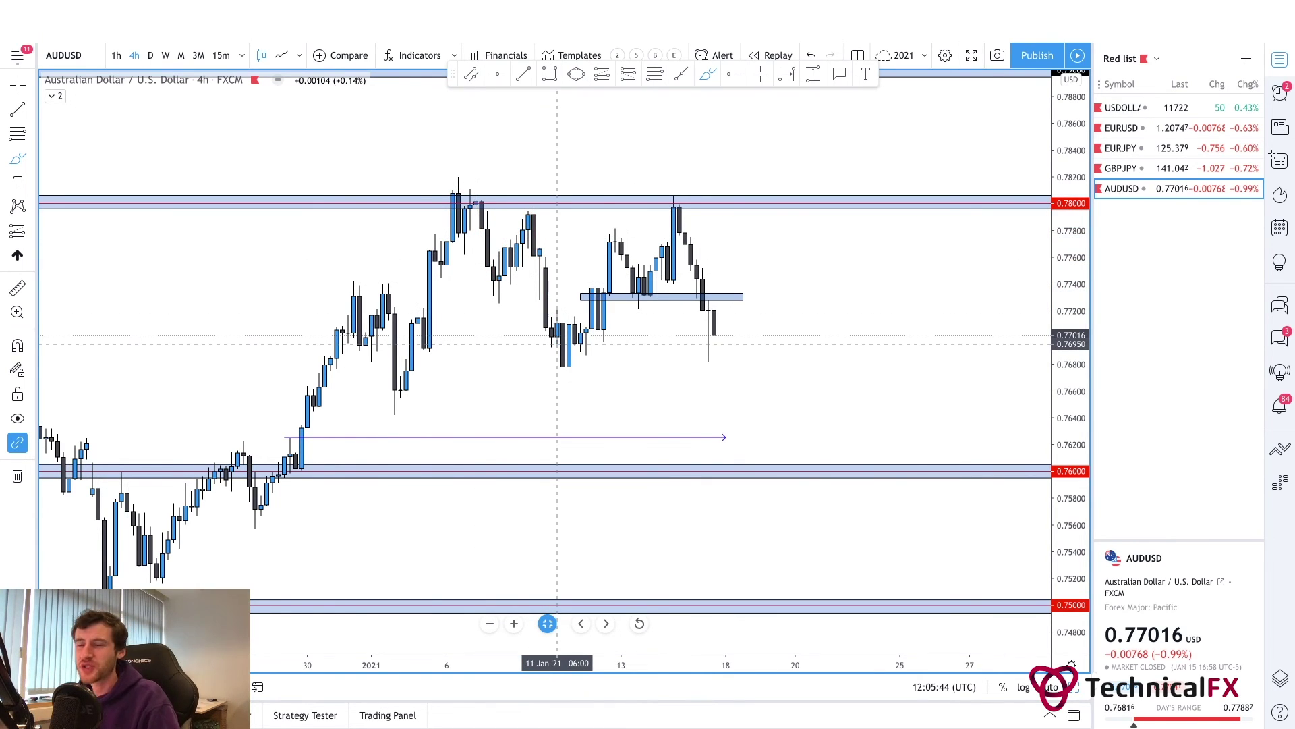